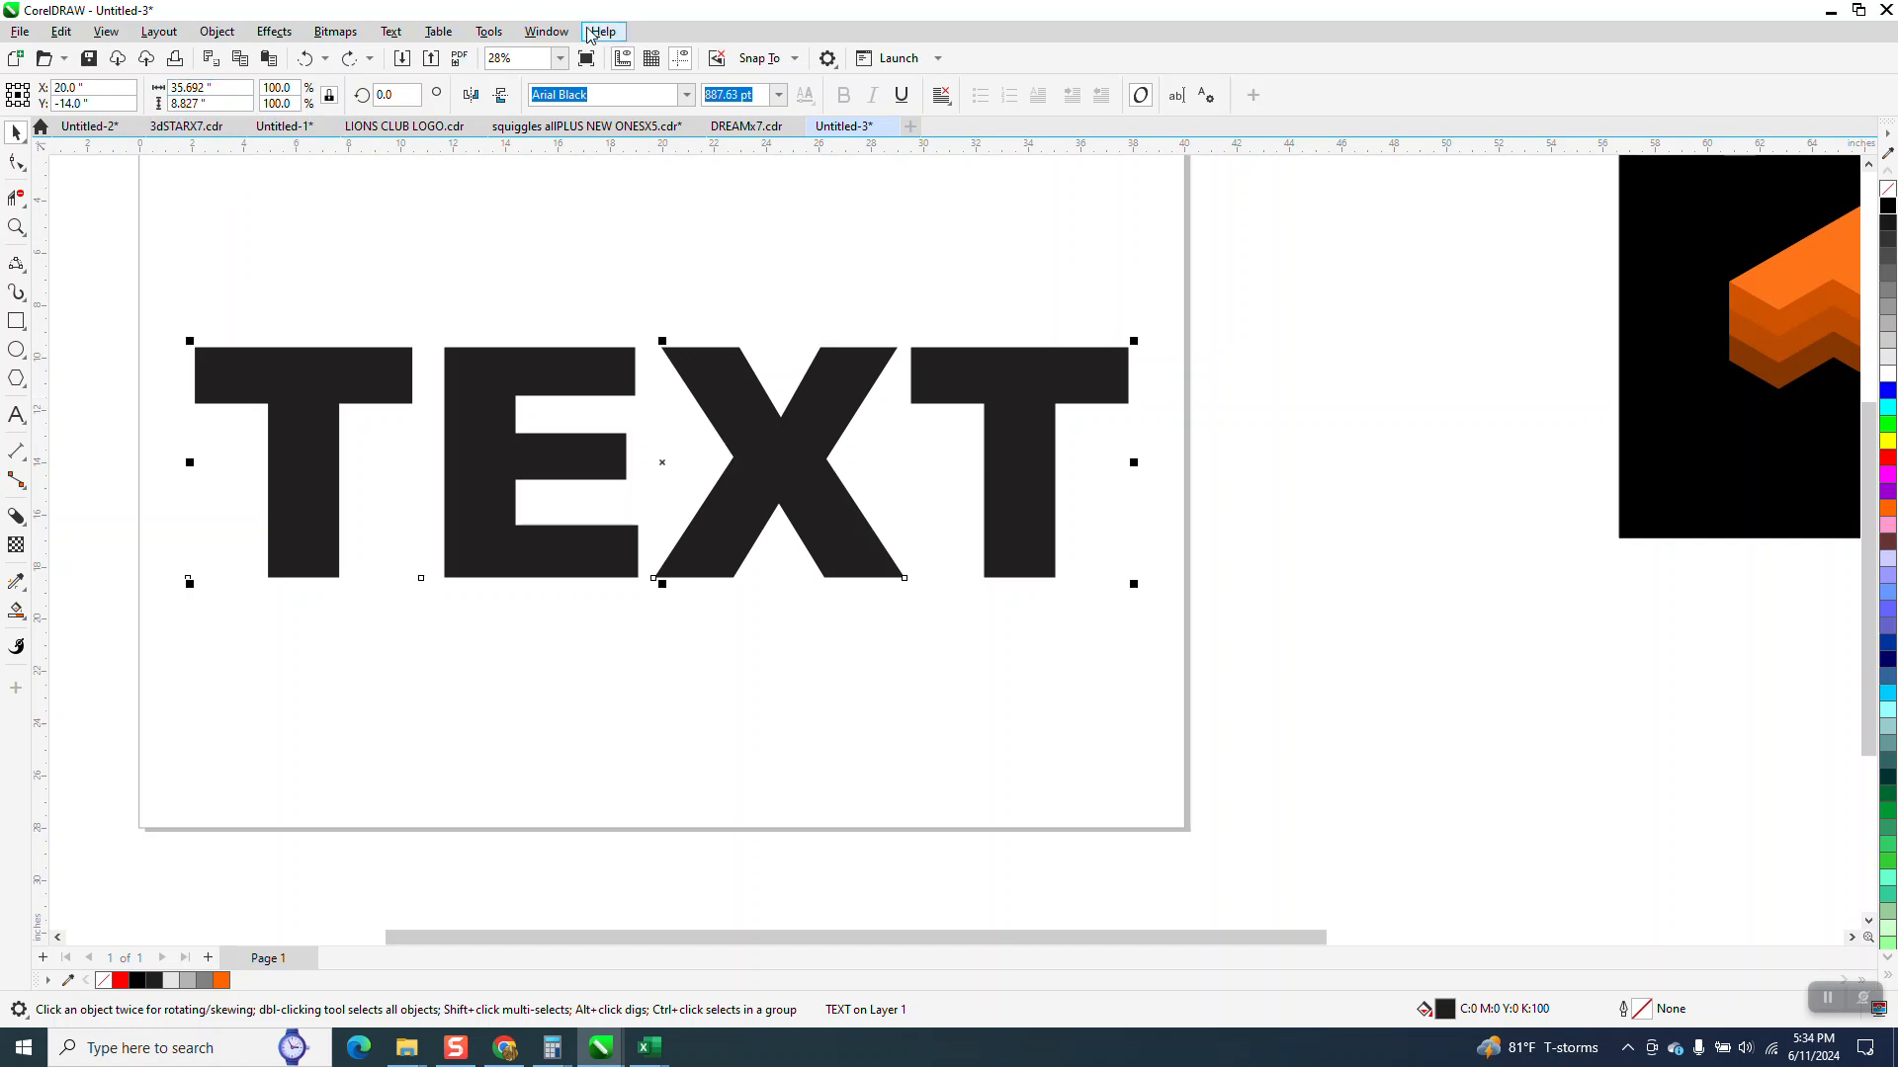
# Skew the TEXT object horizontally by 30 degrees using the Transform skew settings, leaving the vertical skew at 0.
pyautogui.click(549, 35)
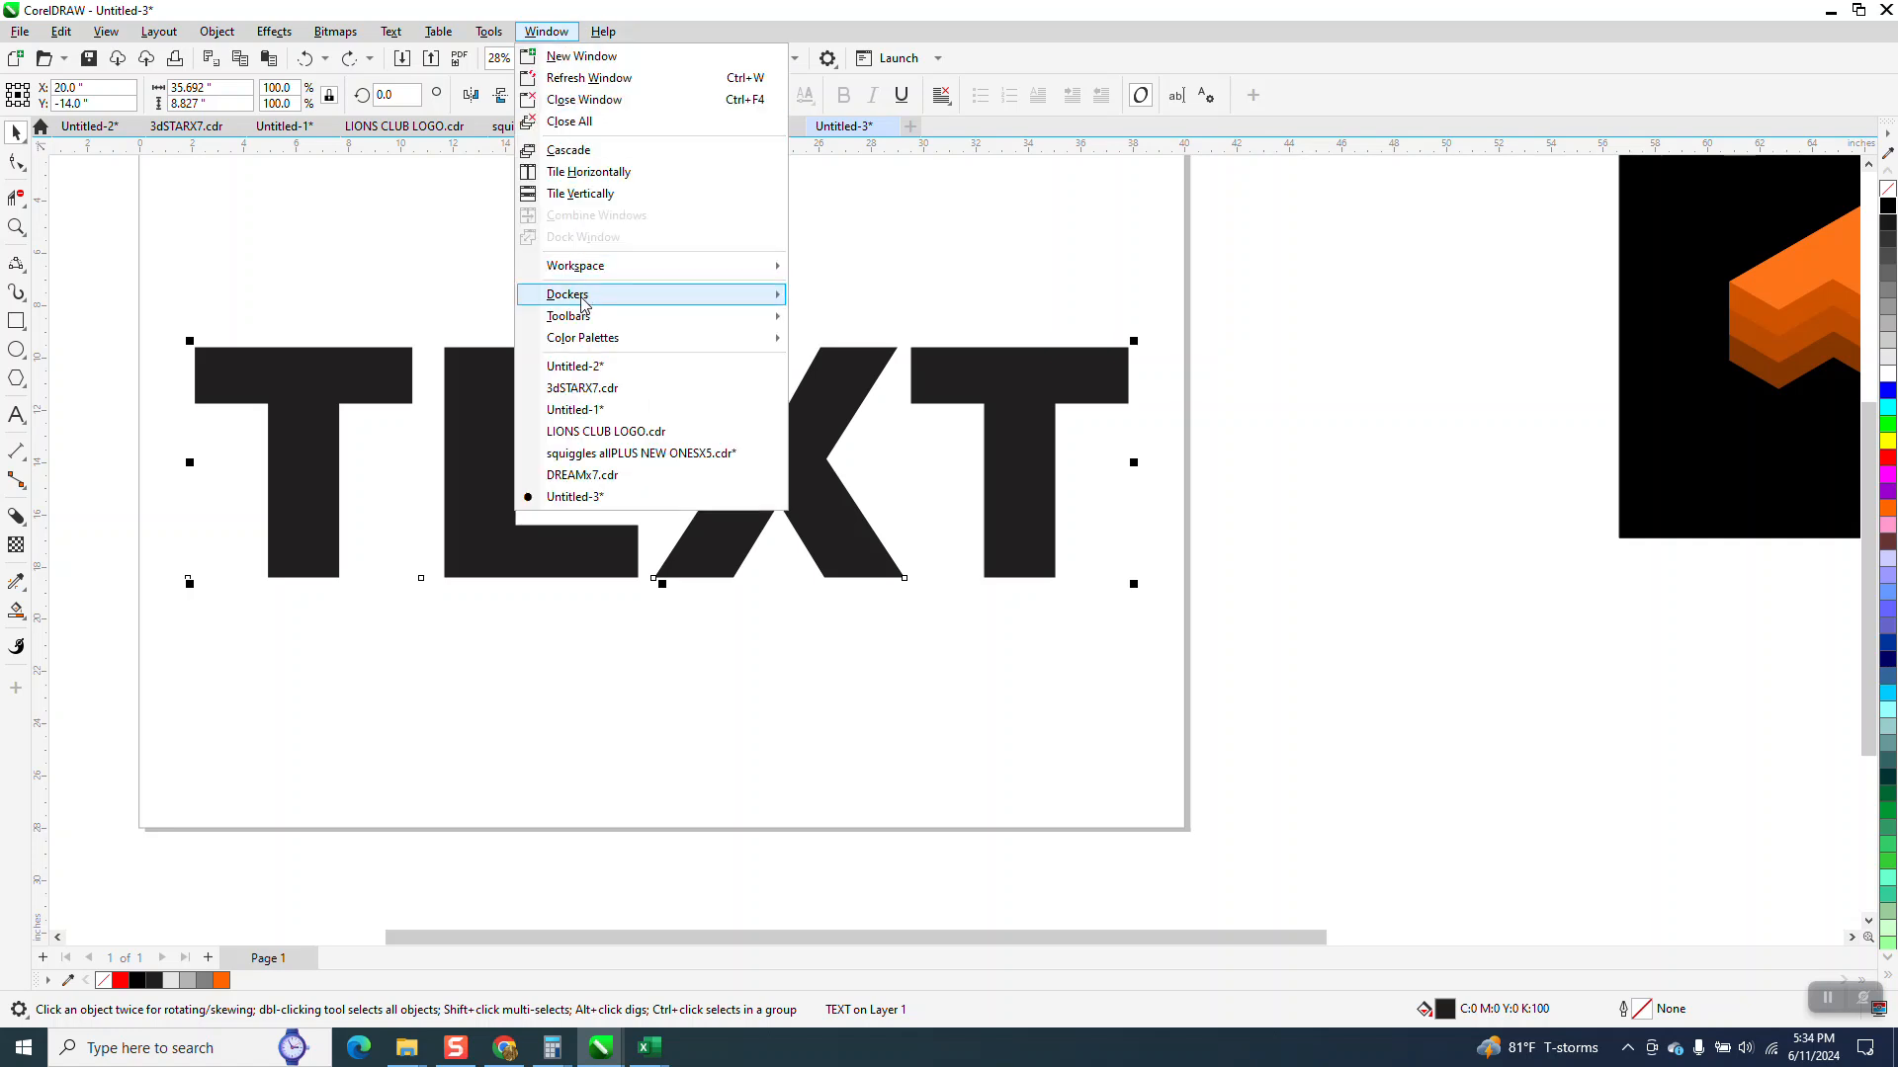
pyautogui.moveTo(584, 297)
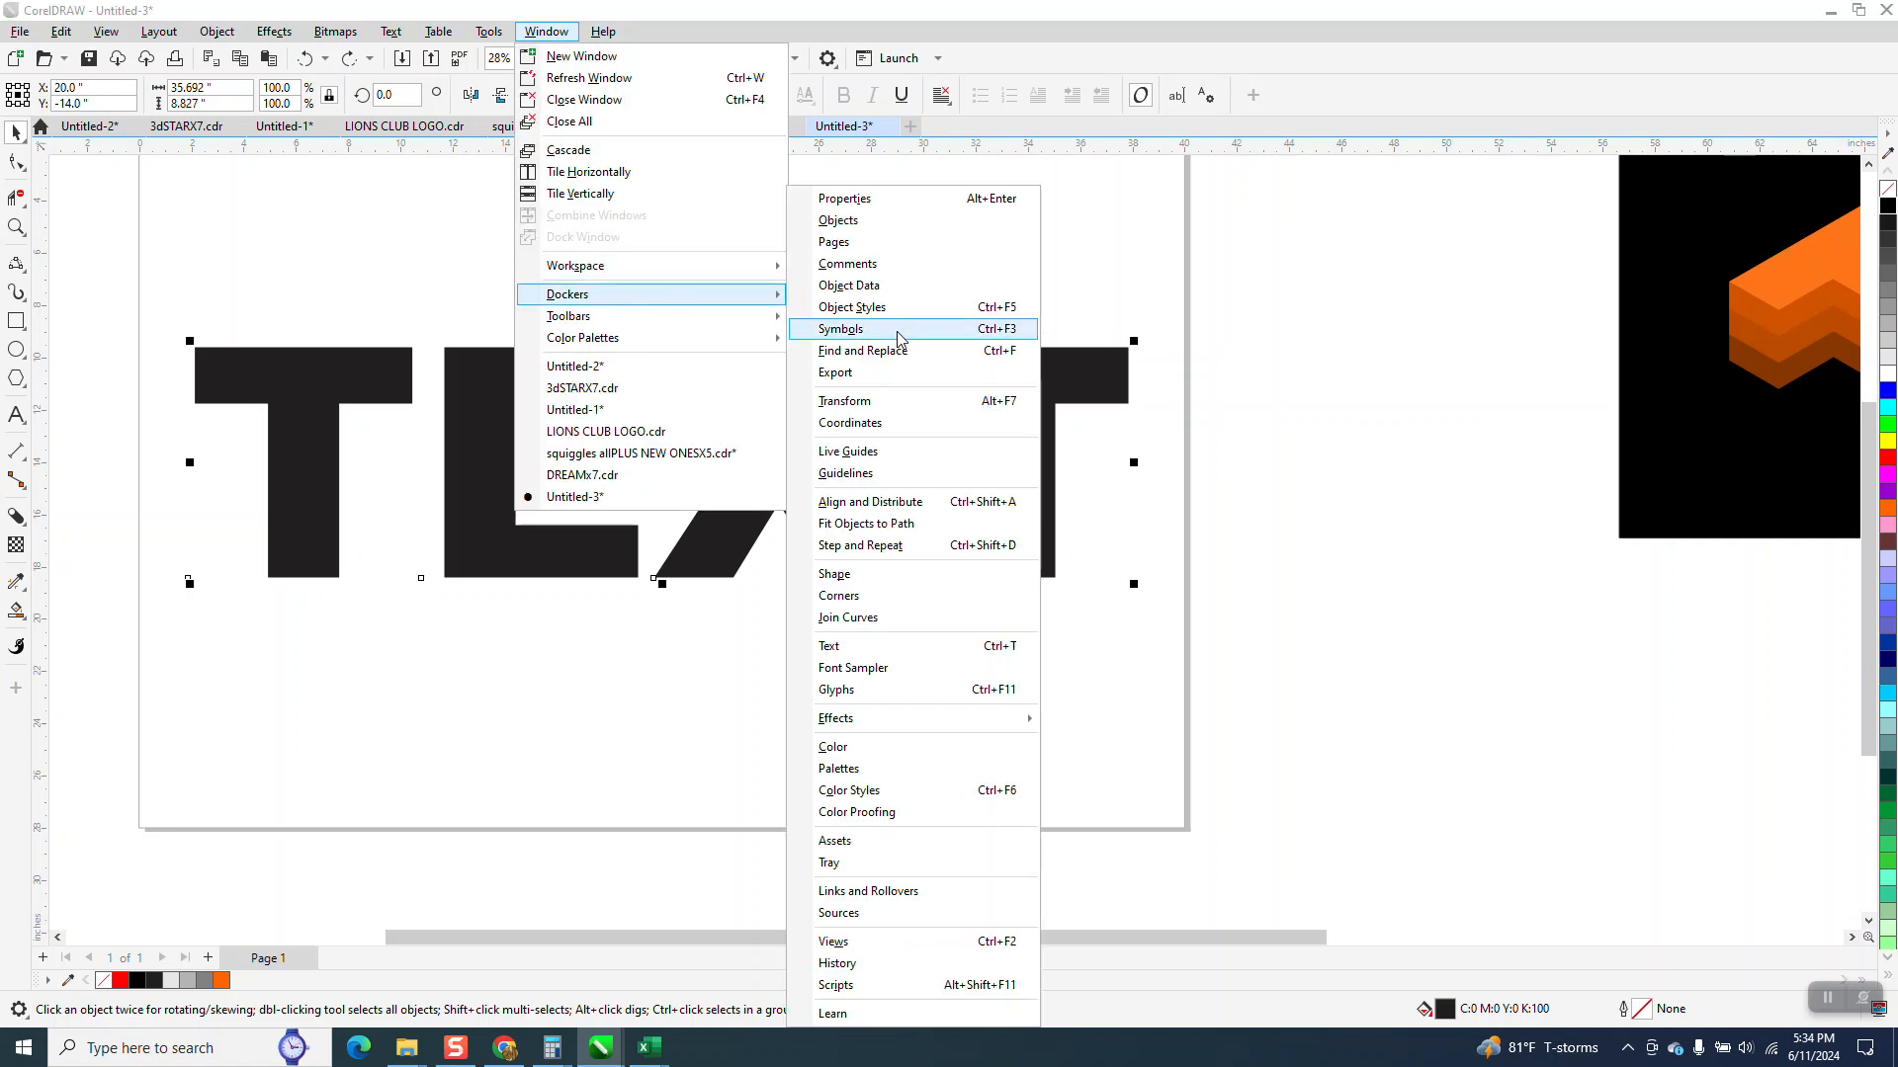
pyautogui.click(862, 408)
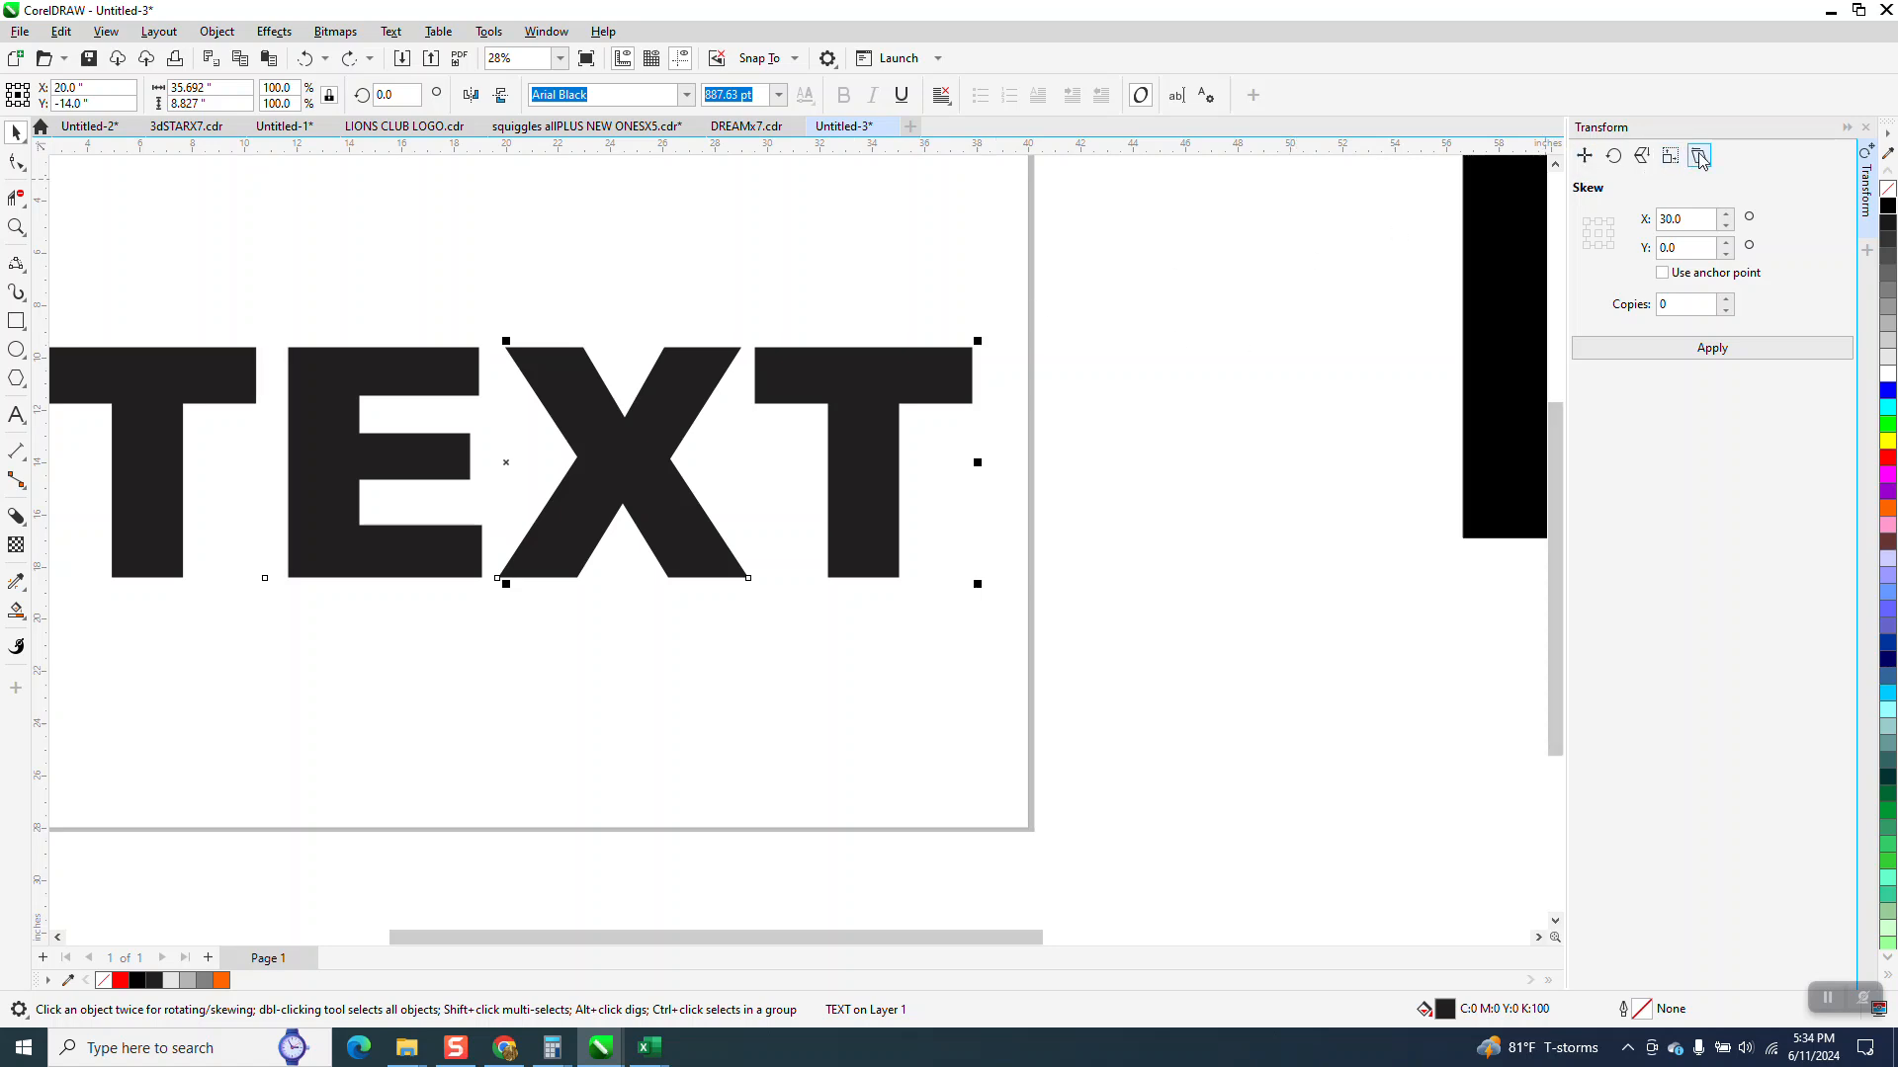
pyautogui.click(1676, 224)
pyautogui.moveTo(1676, 230); pyautogui.dragTo(1637, 233)
pyautogui.write('30')
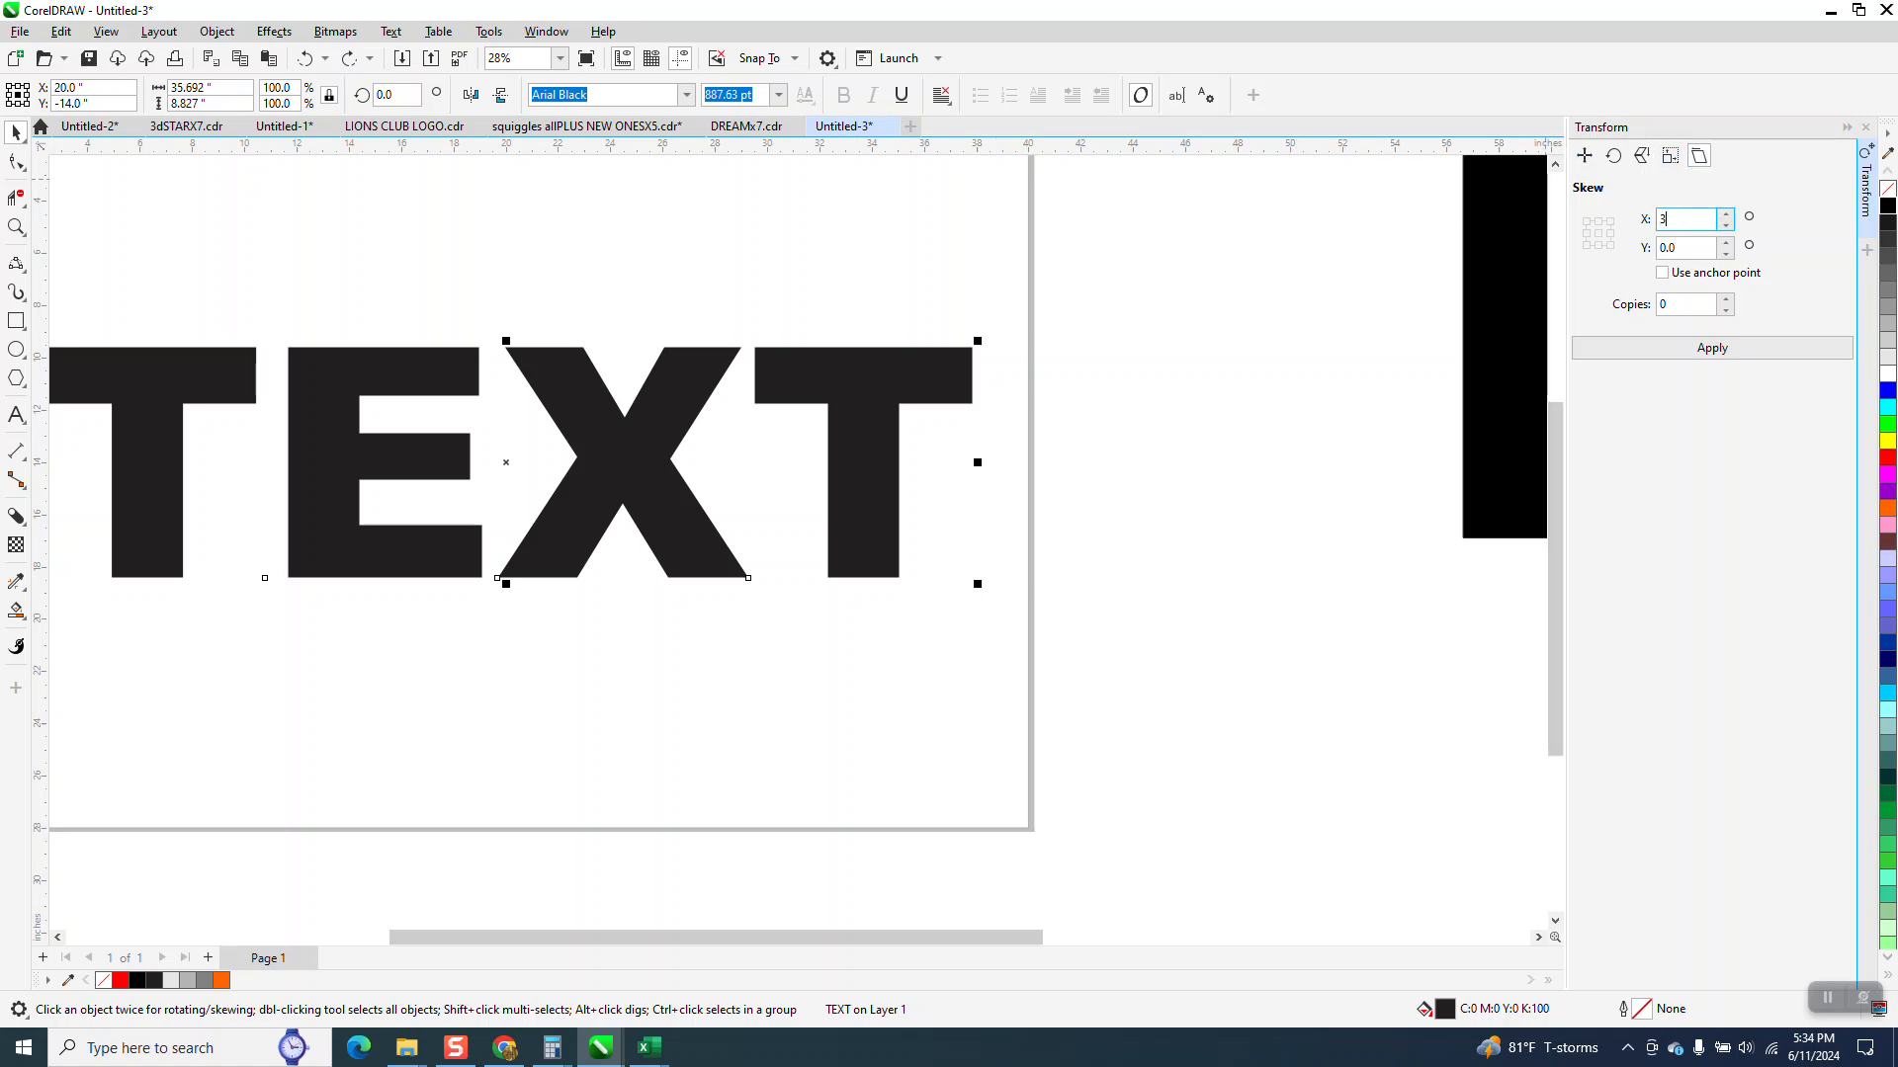
pyautogui.click(1718, 350)
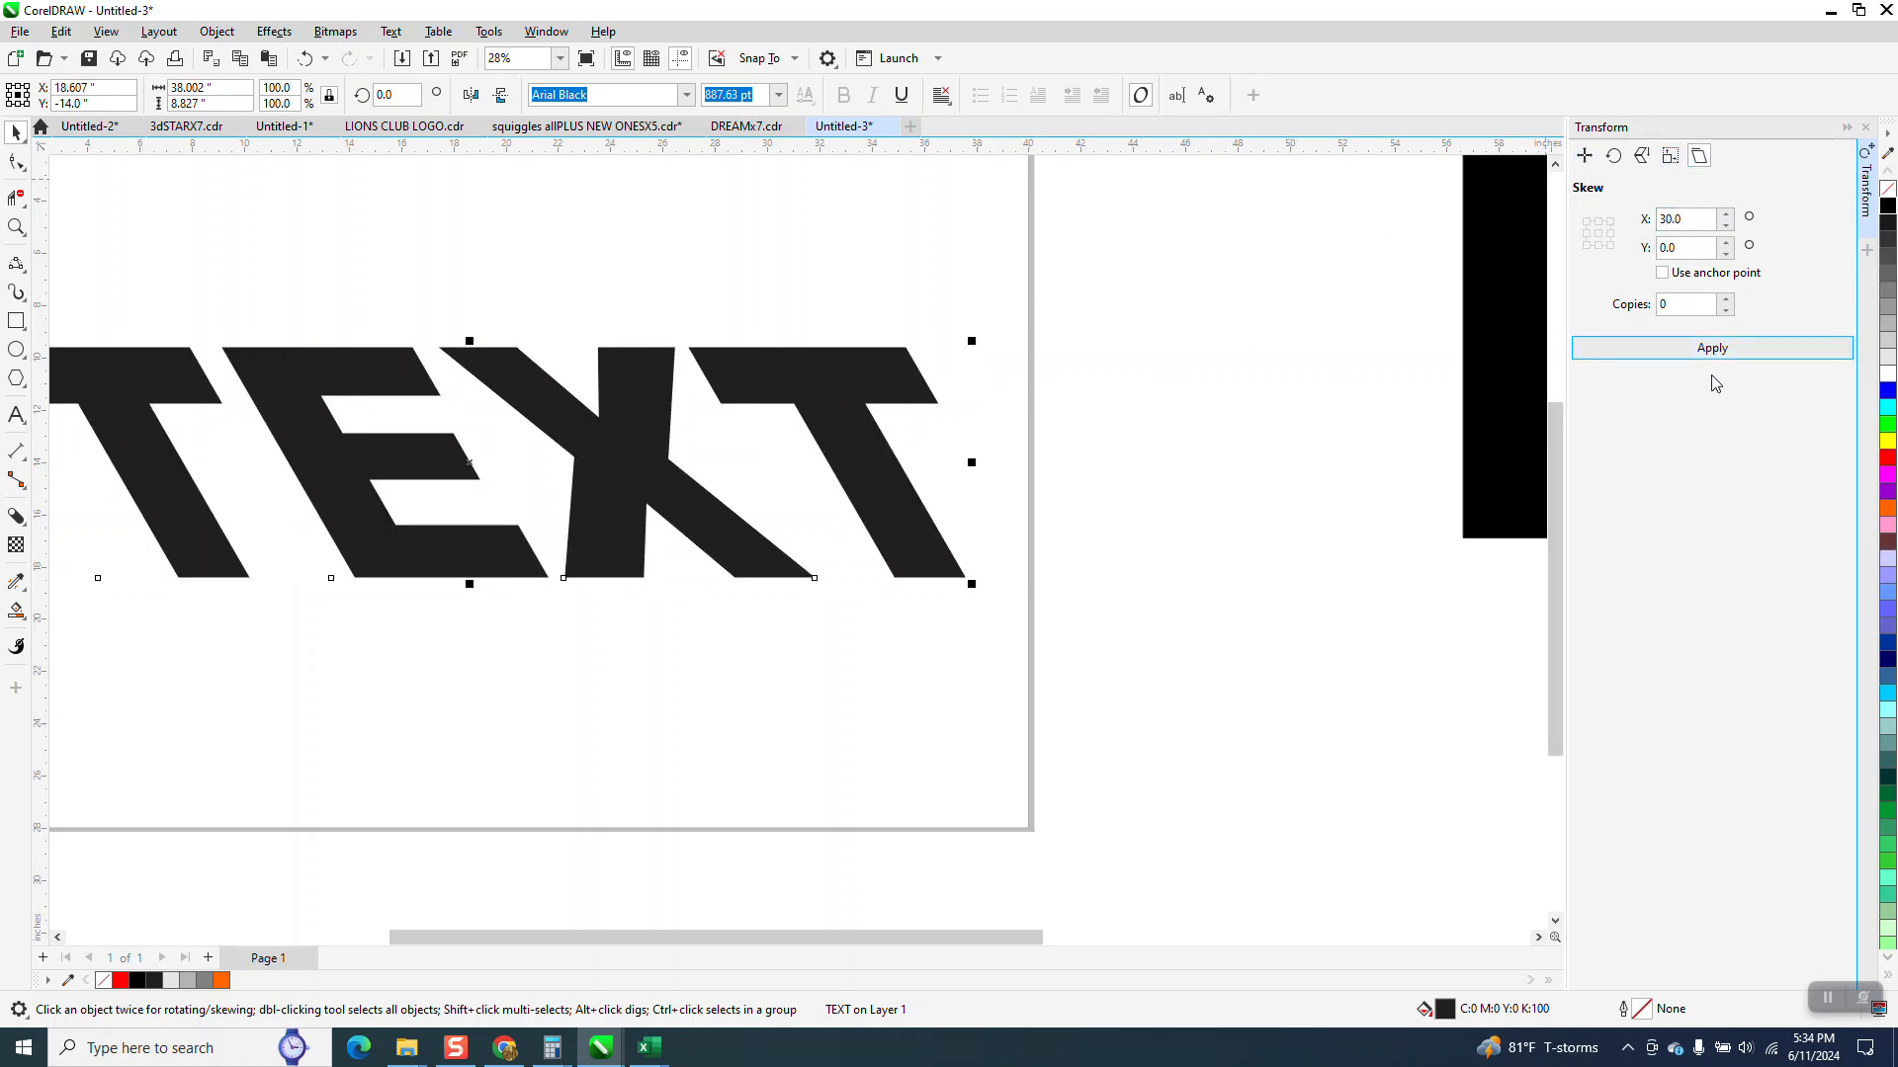
# Rotate the skewed text by 30 degrees and close the Transform docker.
pyautogui.moveTo(400, 95); pyautogui.dragTo(341, 108)
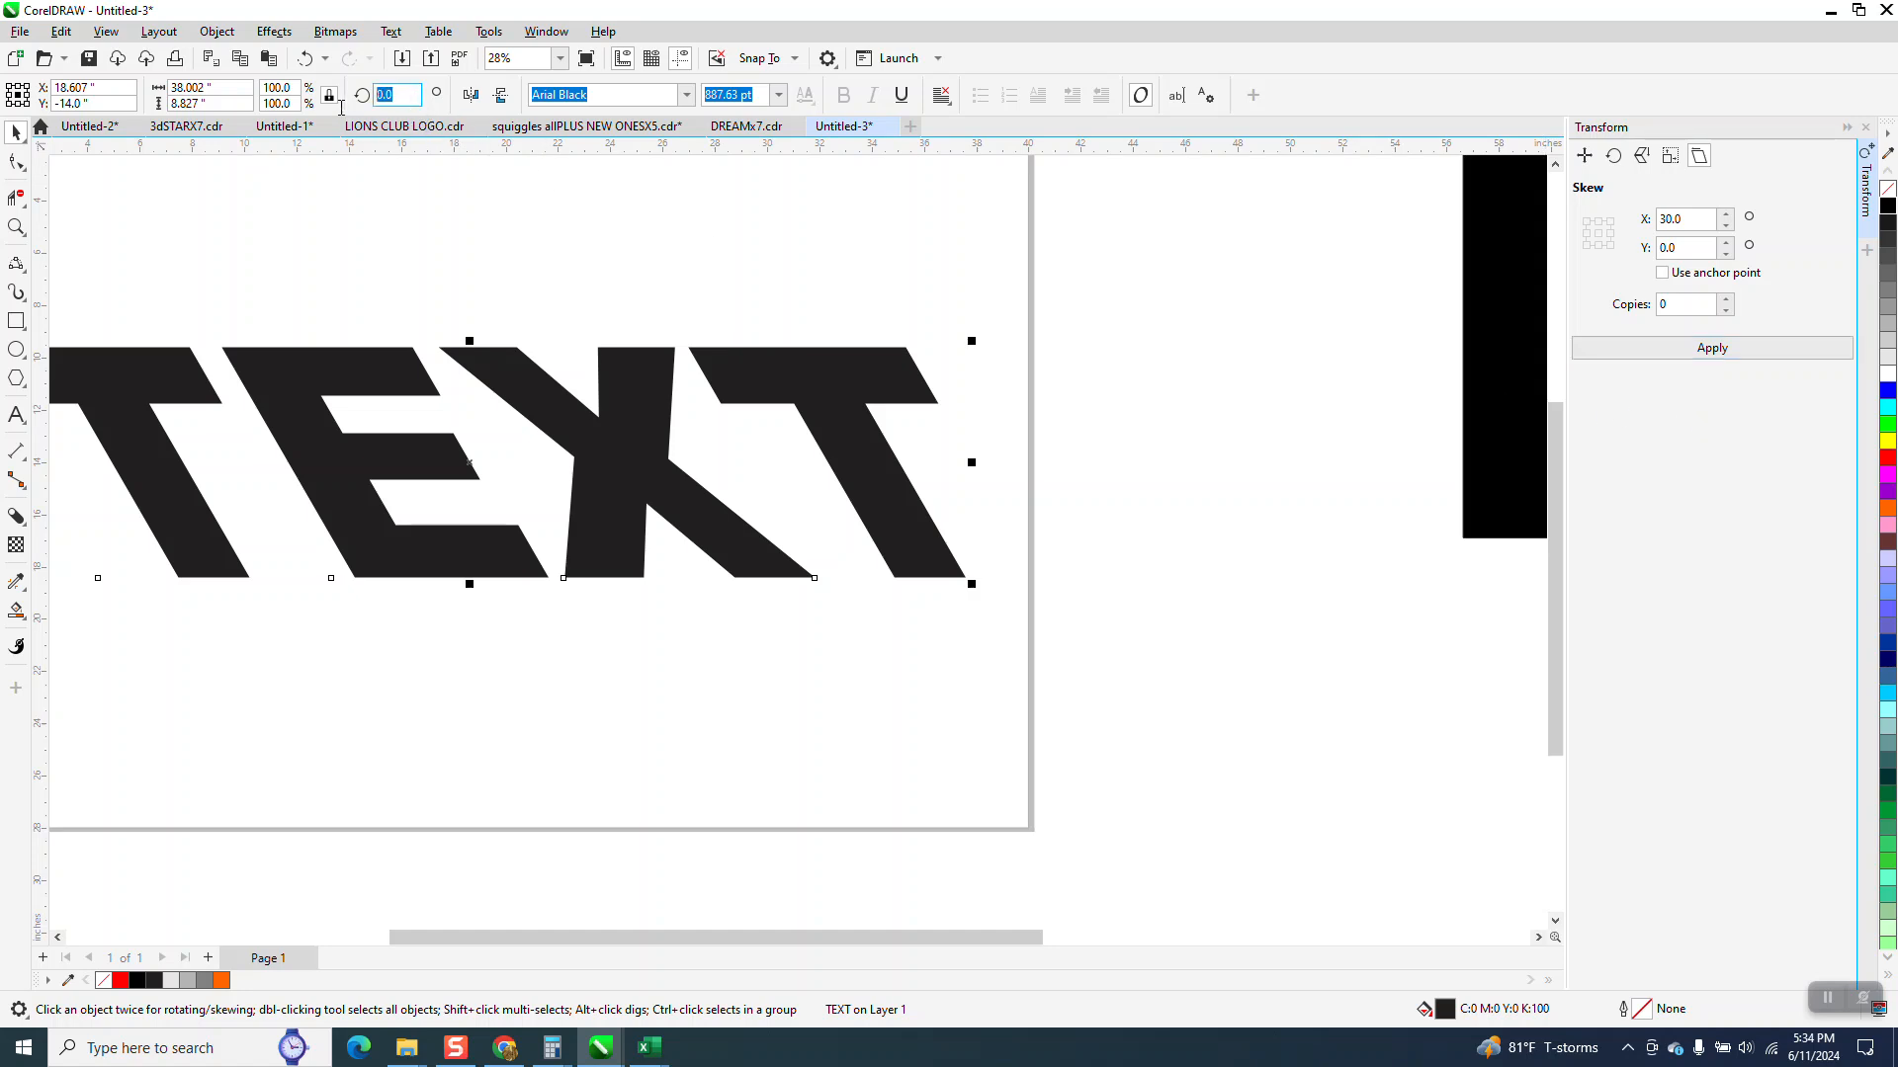
pyautogui.write('30')
pyautogui.press('Return')
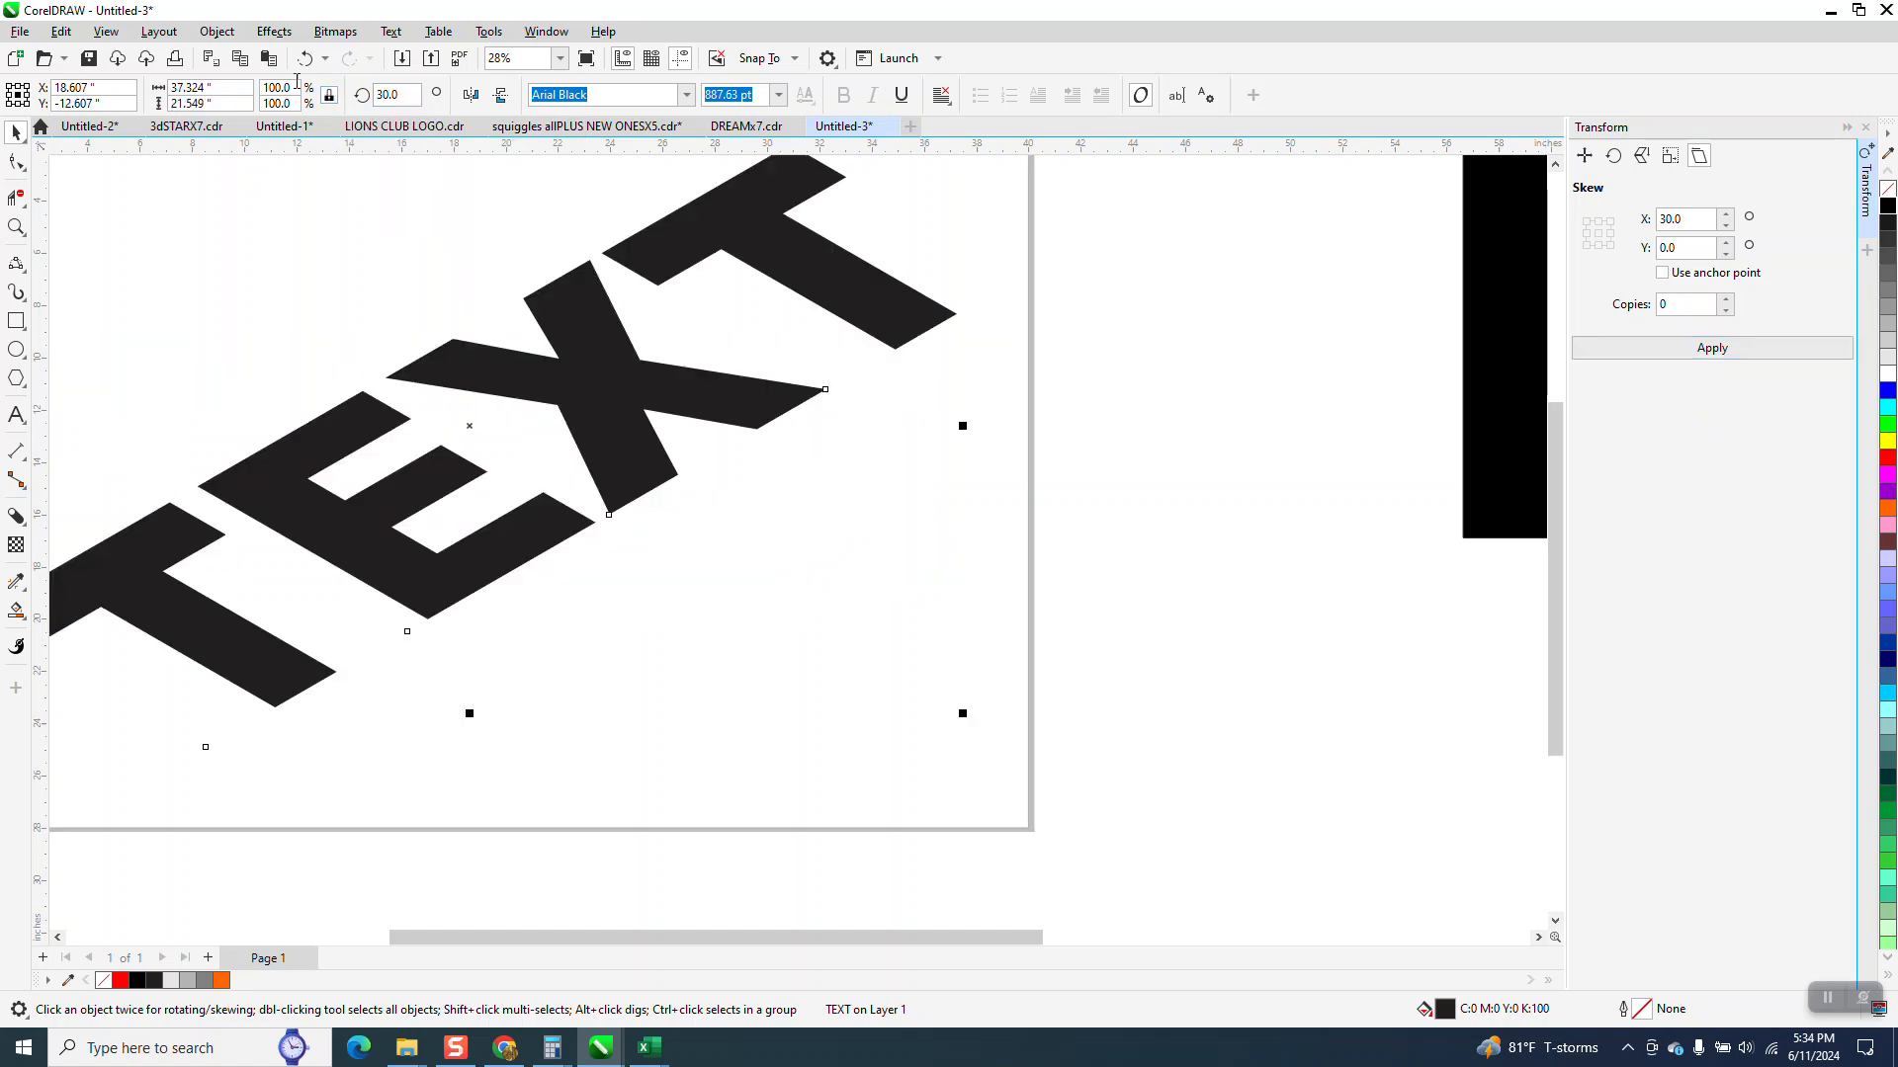
pyautogui.scroll(-2, 714, 626)
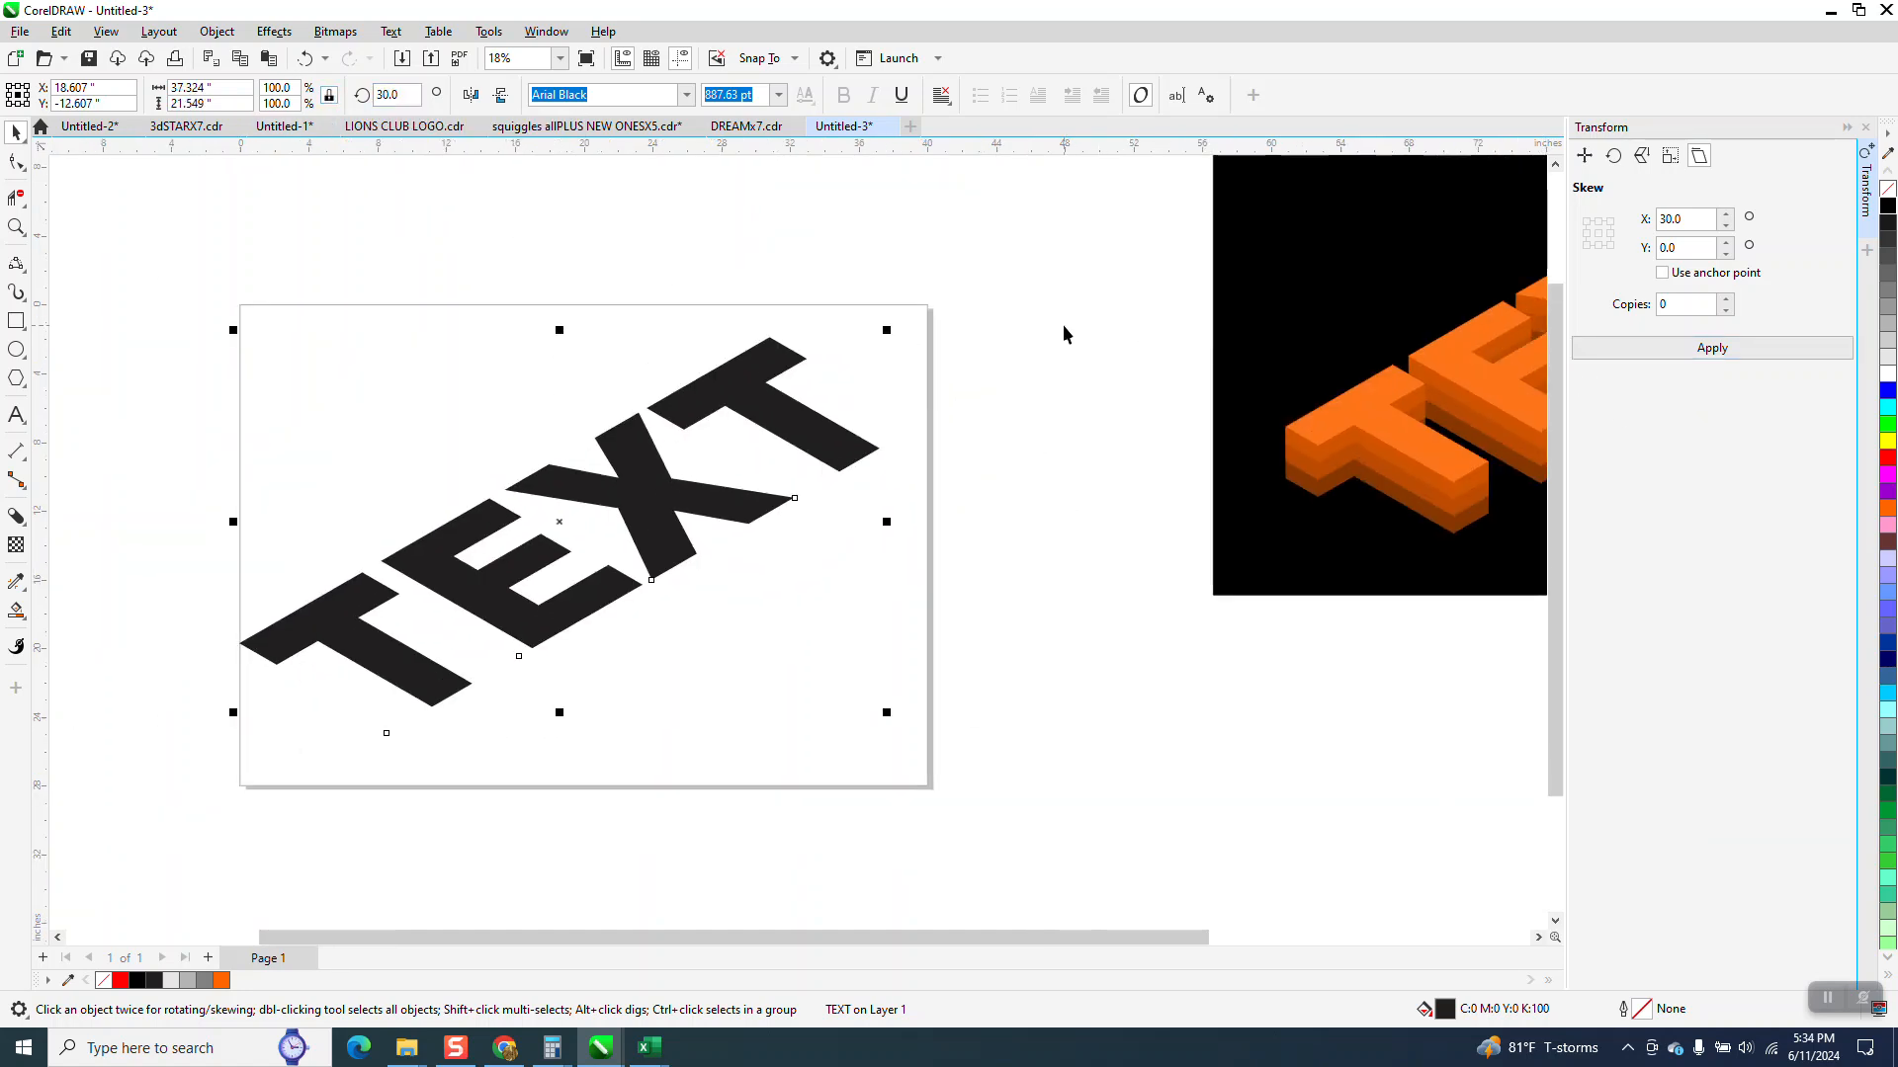
pyautogui.click(1867, 130)
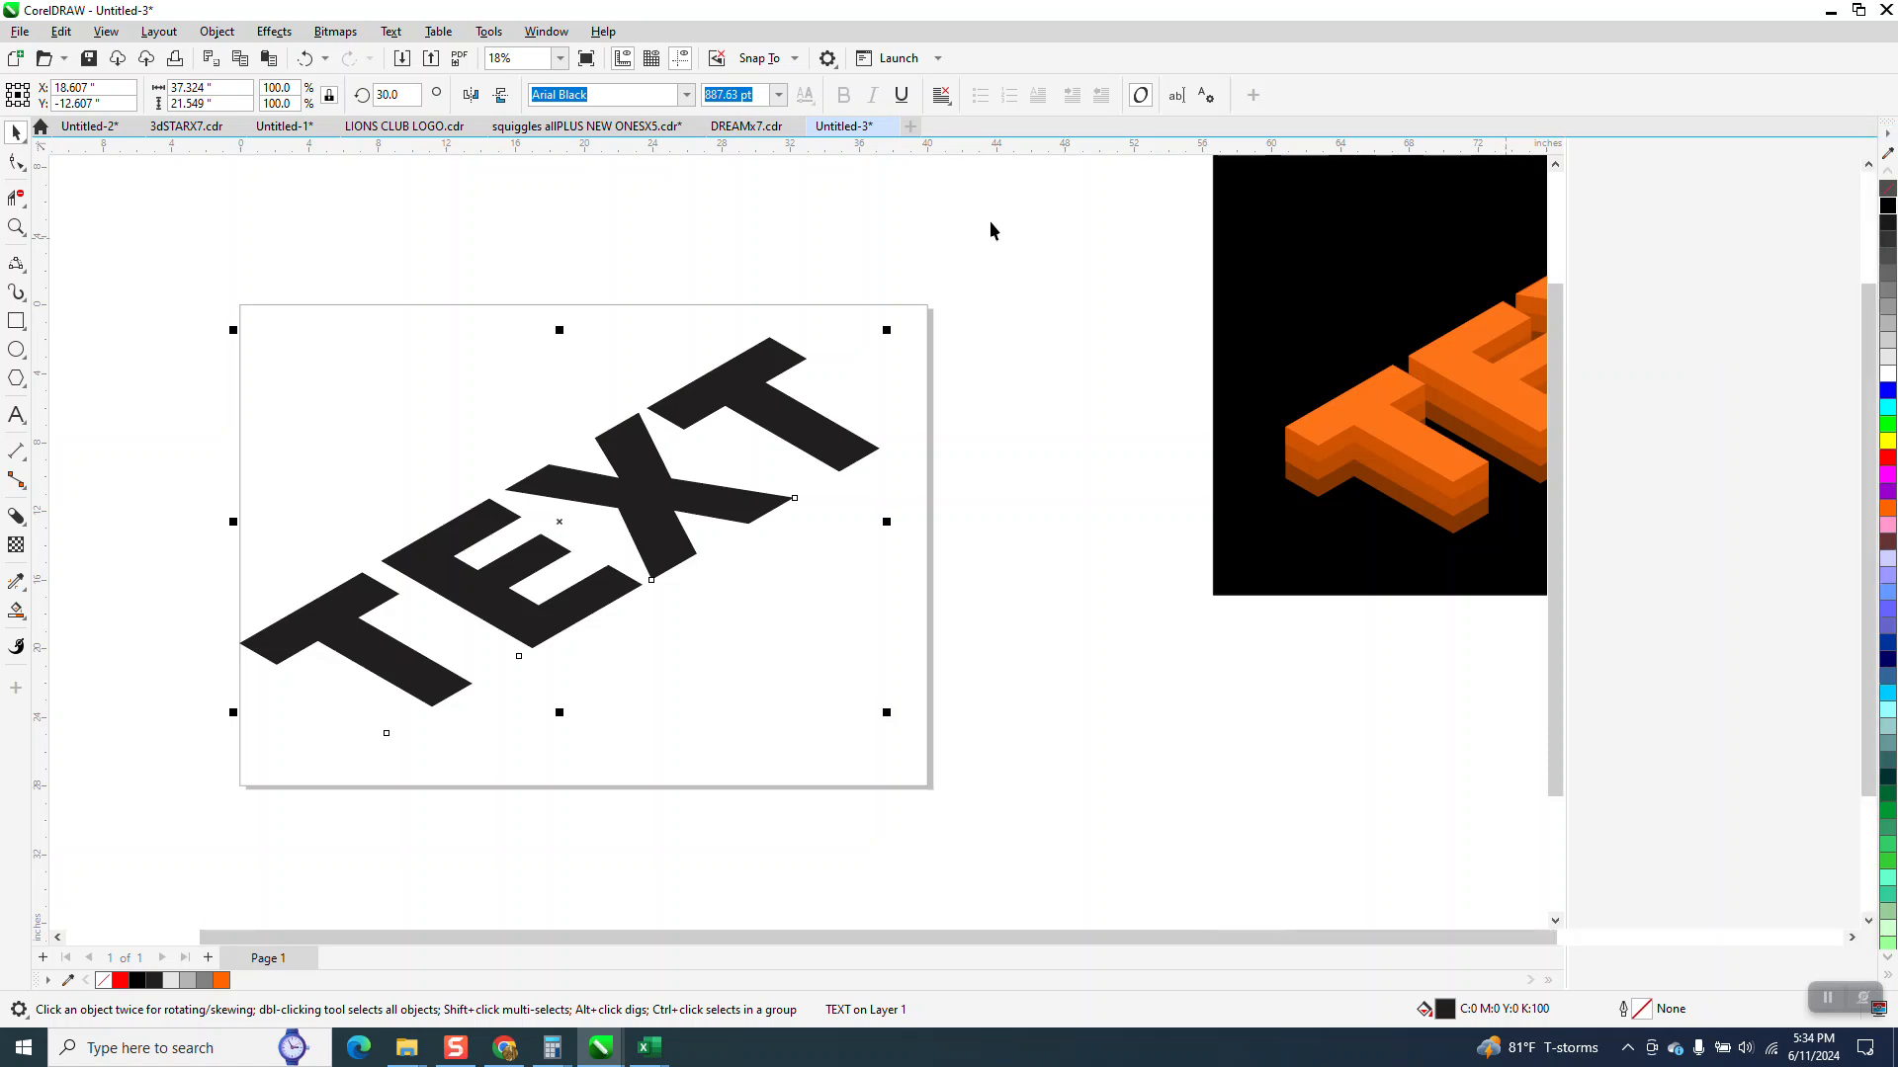
pyautogui.scroll(-1, 992, 228)
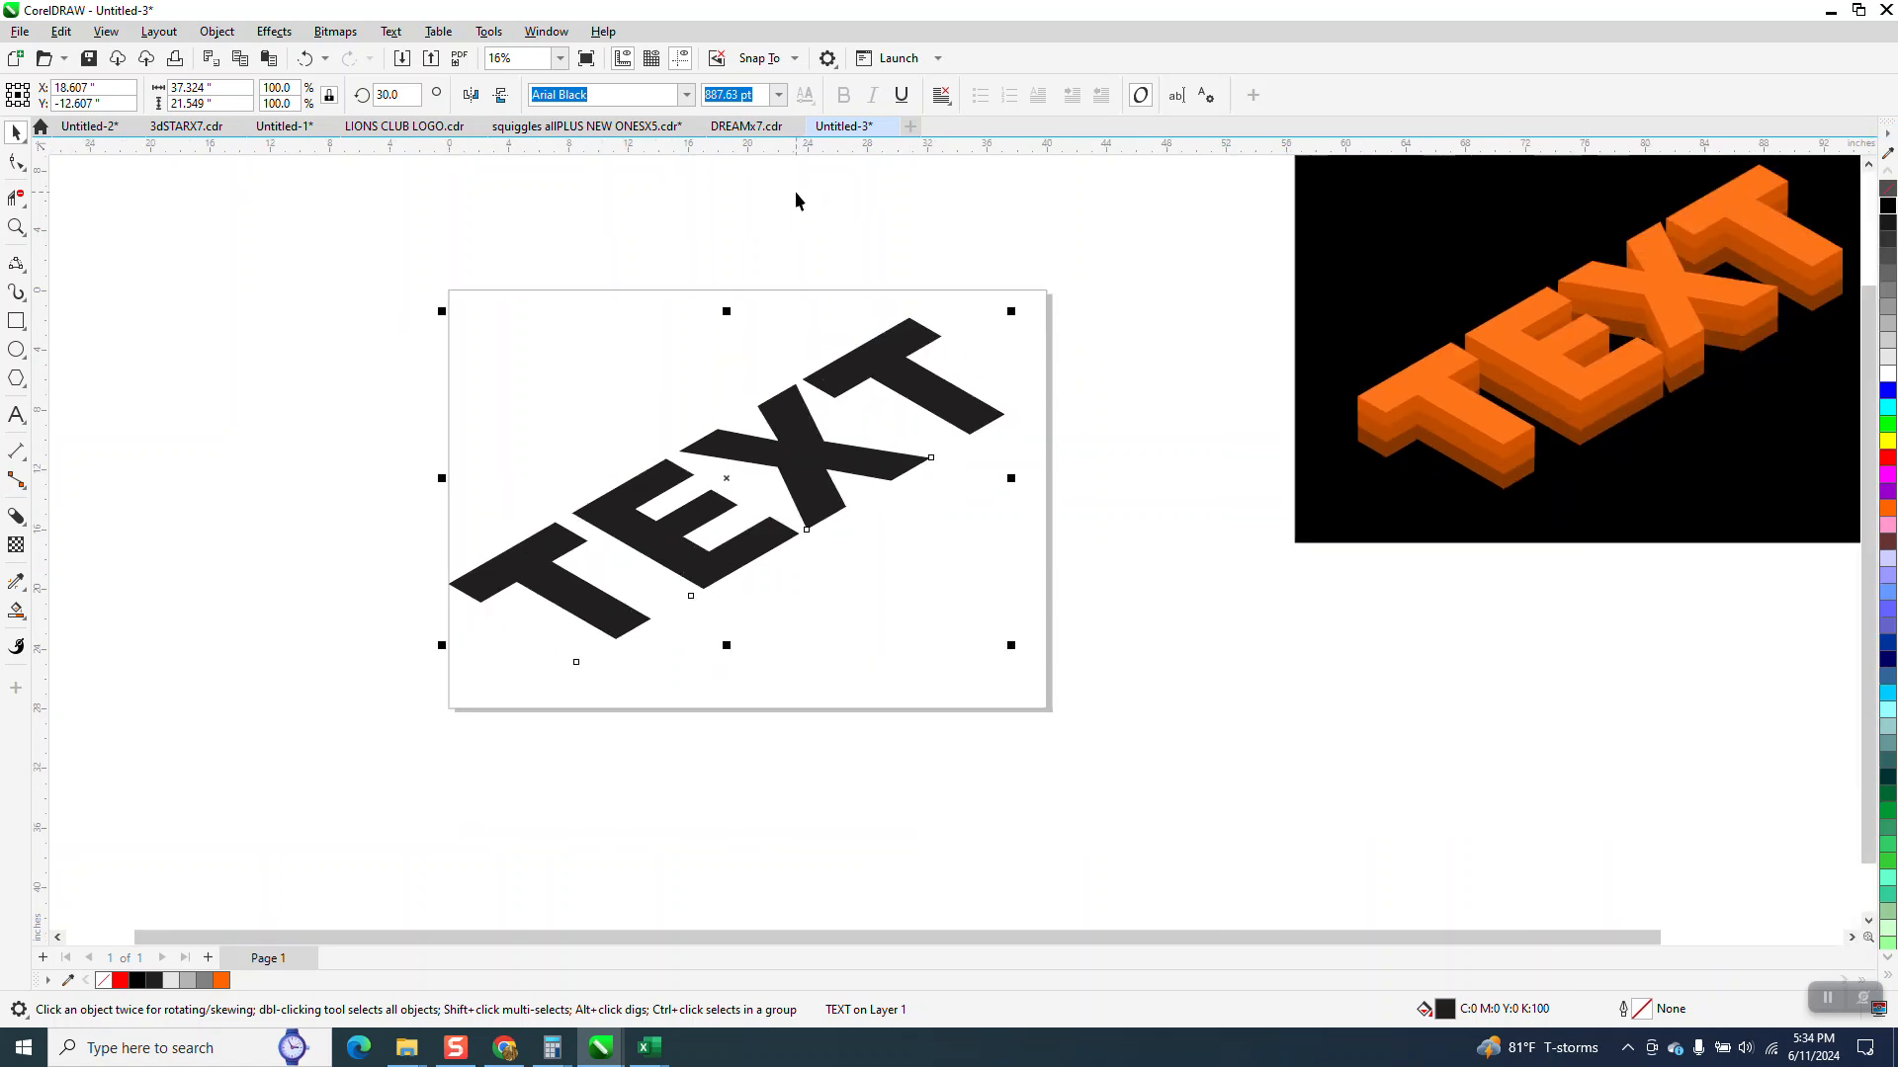
# Add a block shadow to the text with a depth of 1 inch and a direction of 270 degrees.
pyautogui.click(25, 525)
pyautogui.click(24, 527)
pyautogui.click(23, 589)
pyautogui.click(23, 523)
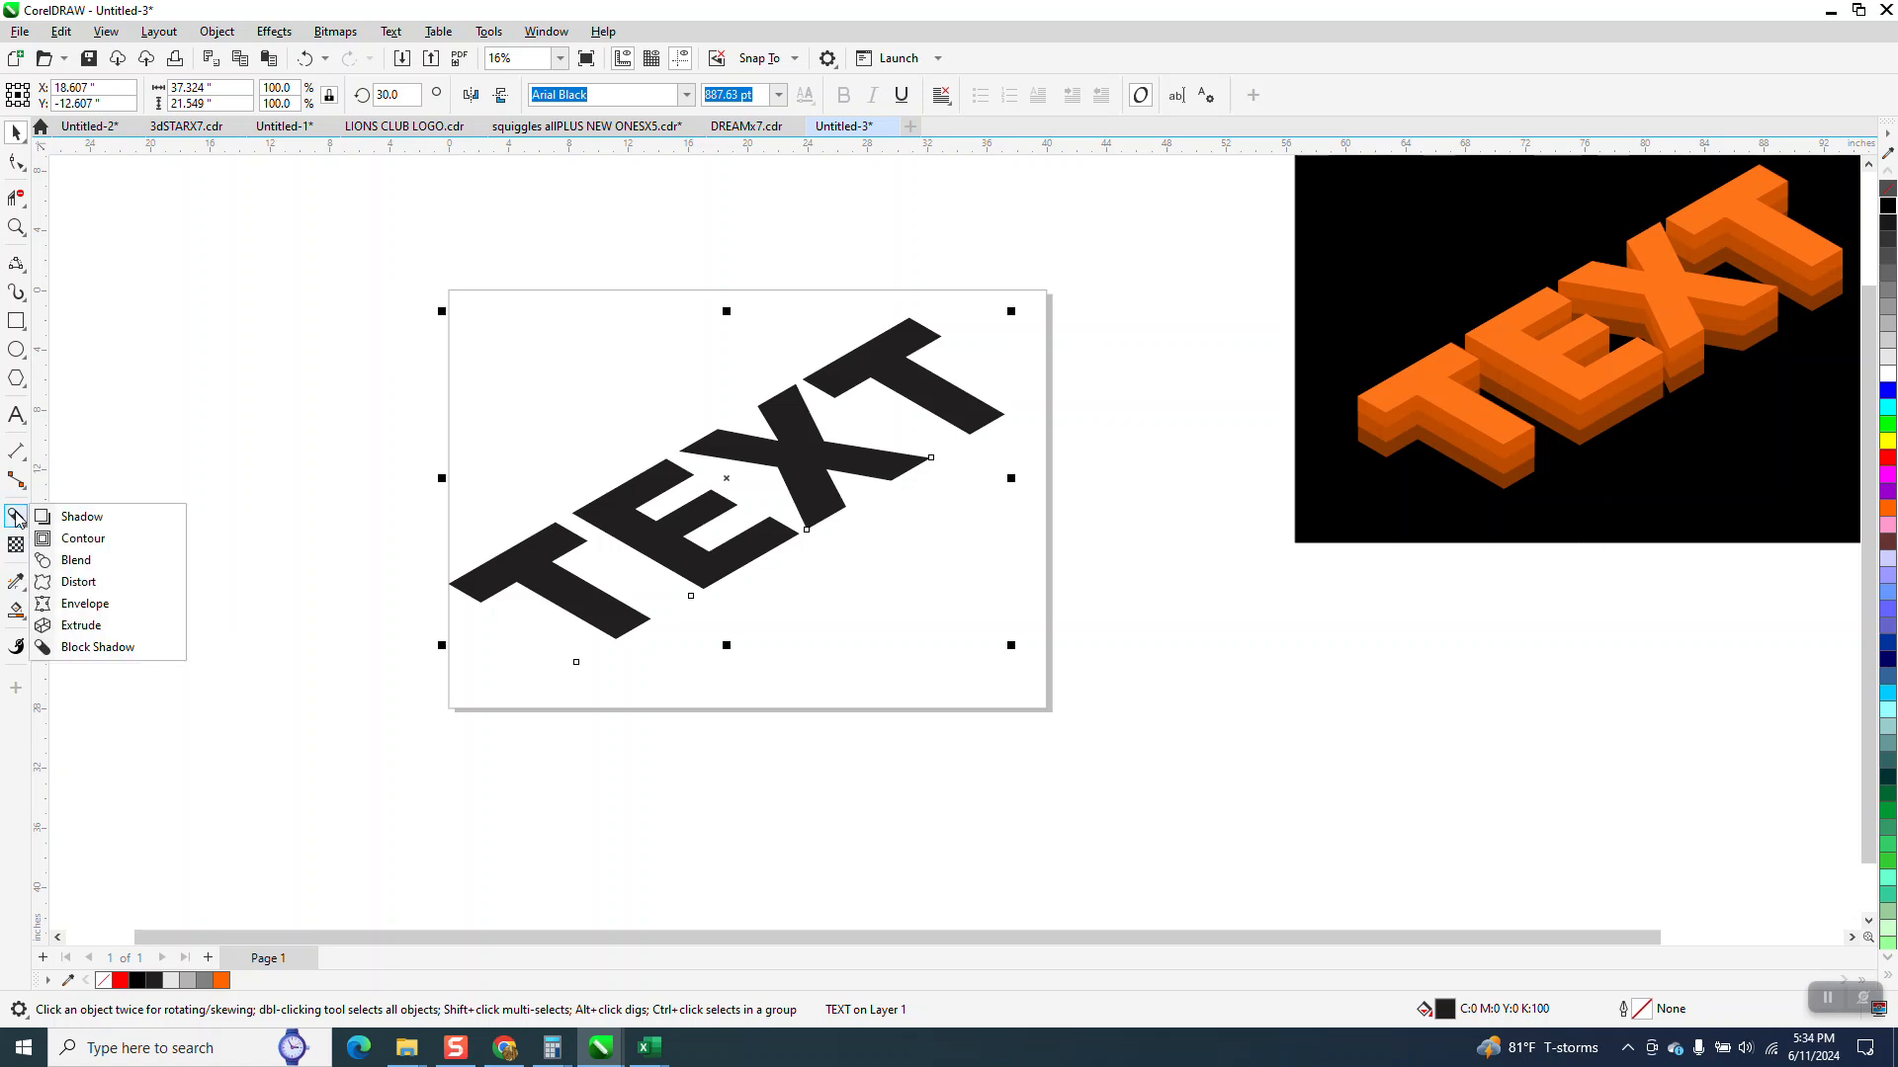
pyautogui.click(85, 647)
pyautogui.moveTo(317, 94); pyautogui.dragTo(289, 101)
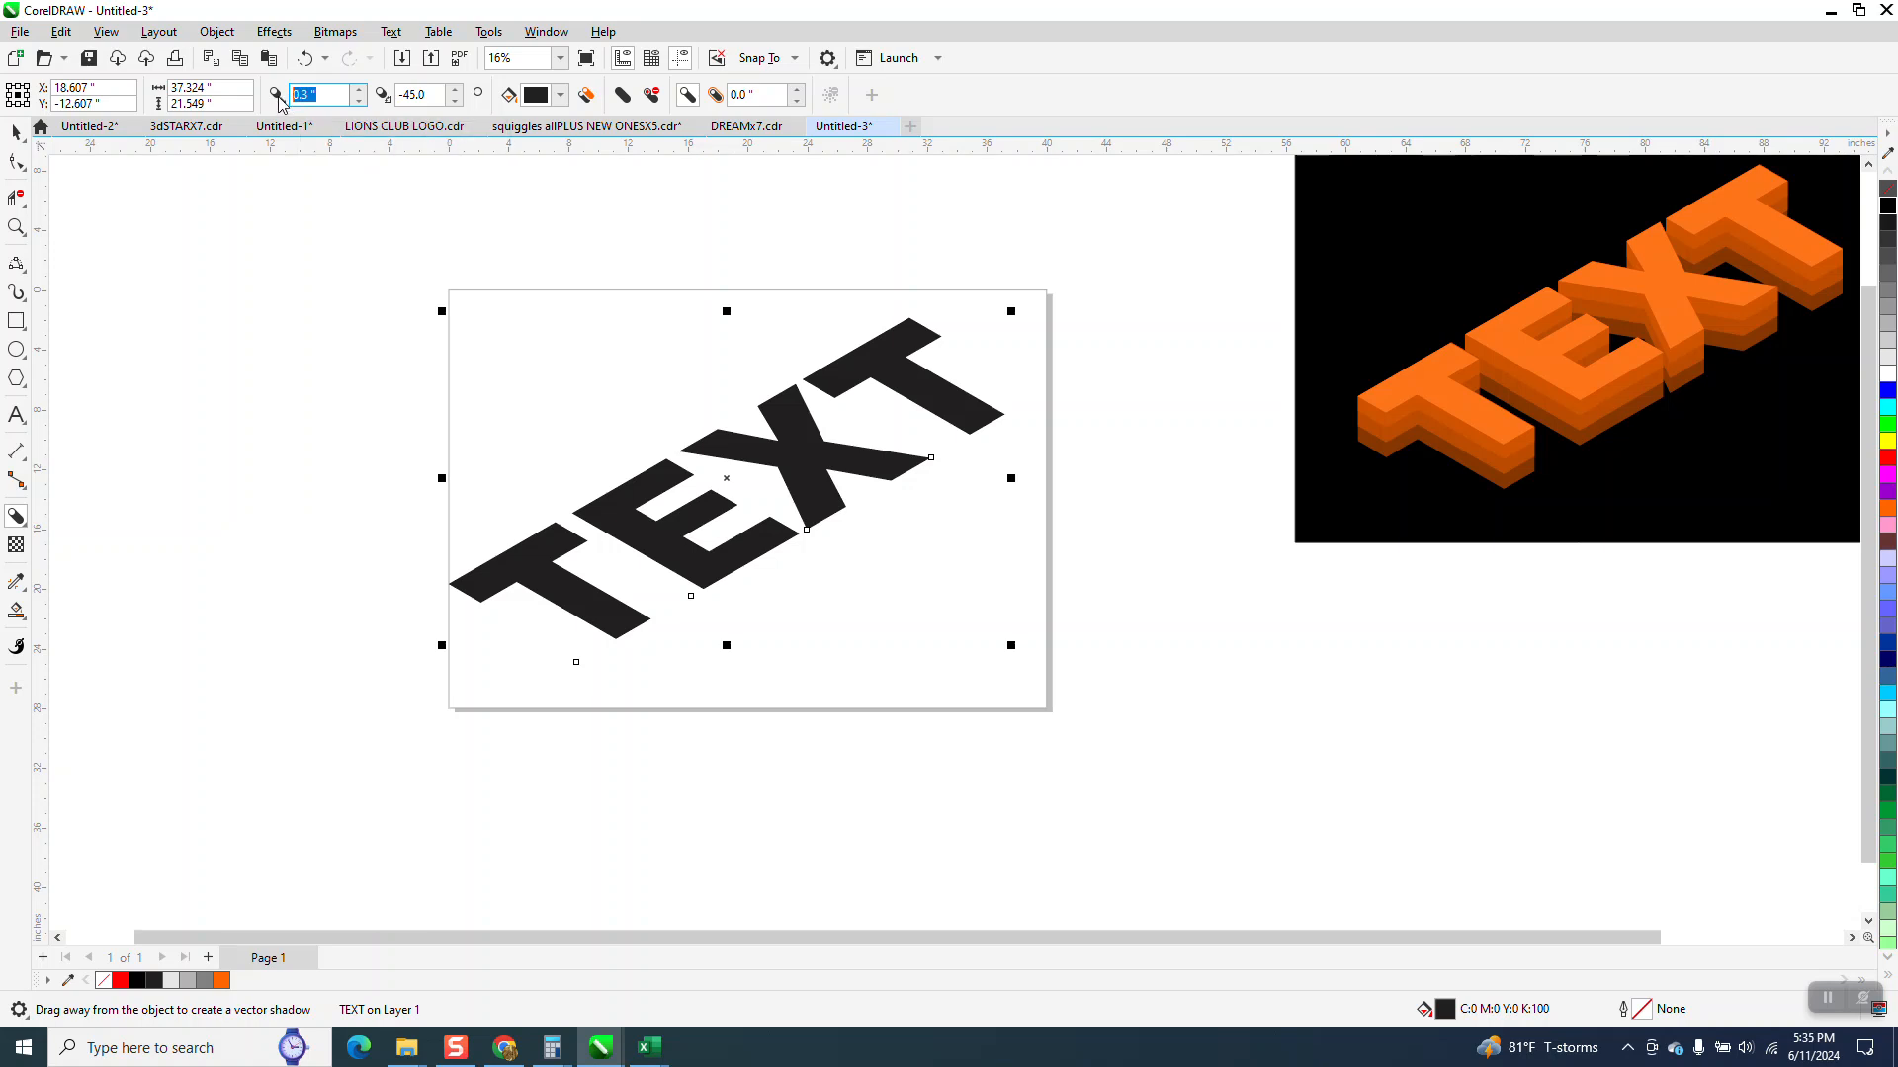
pyautogui.write('1')
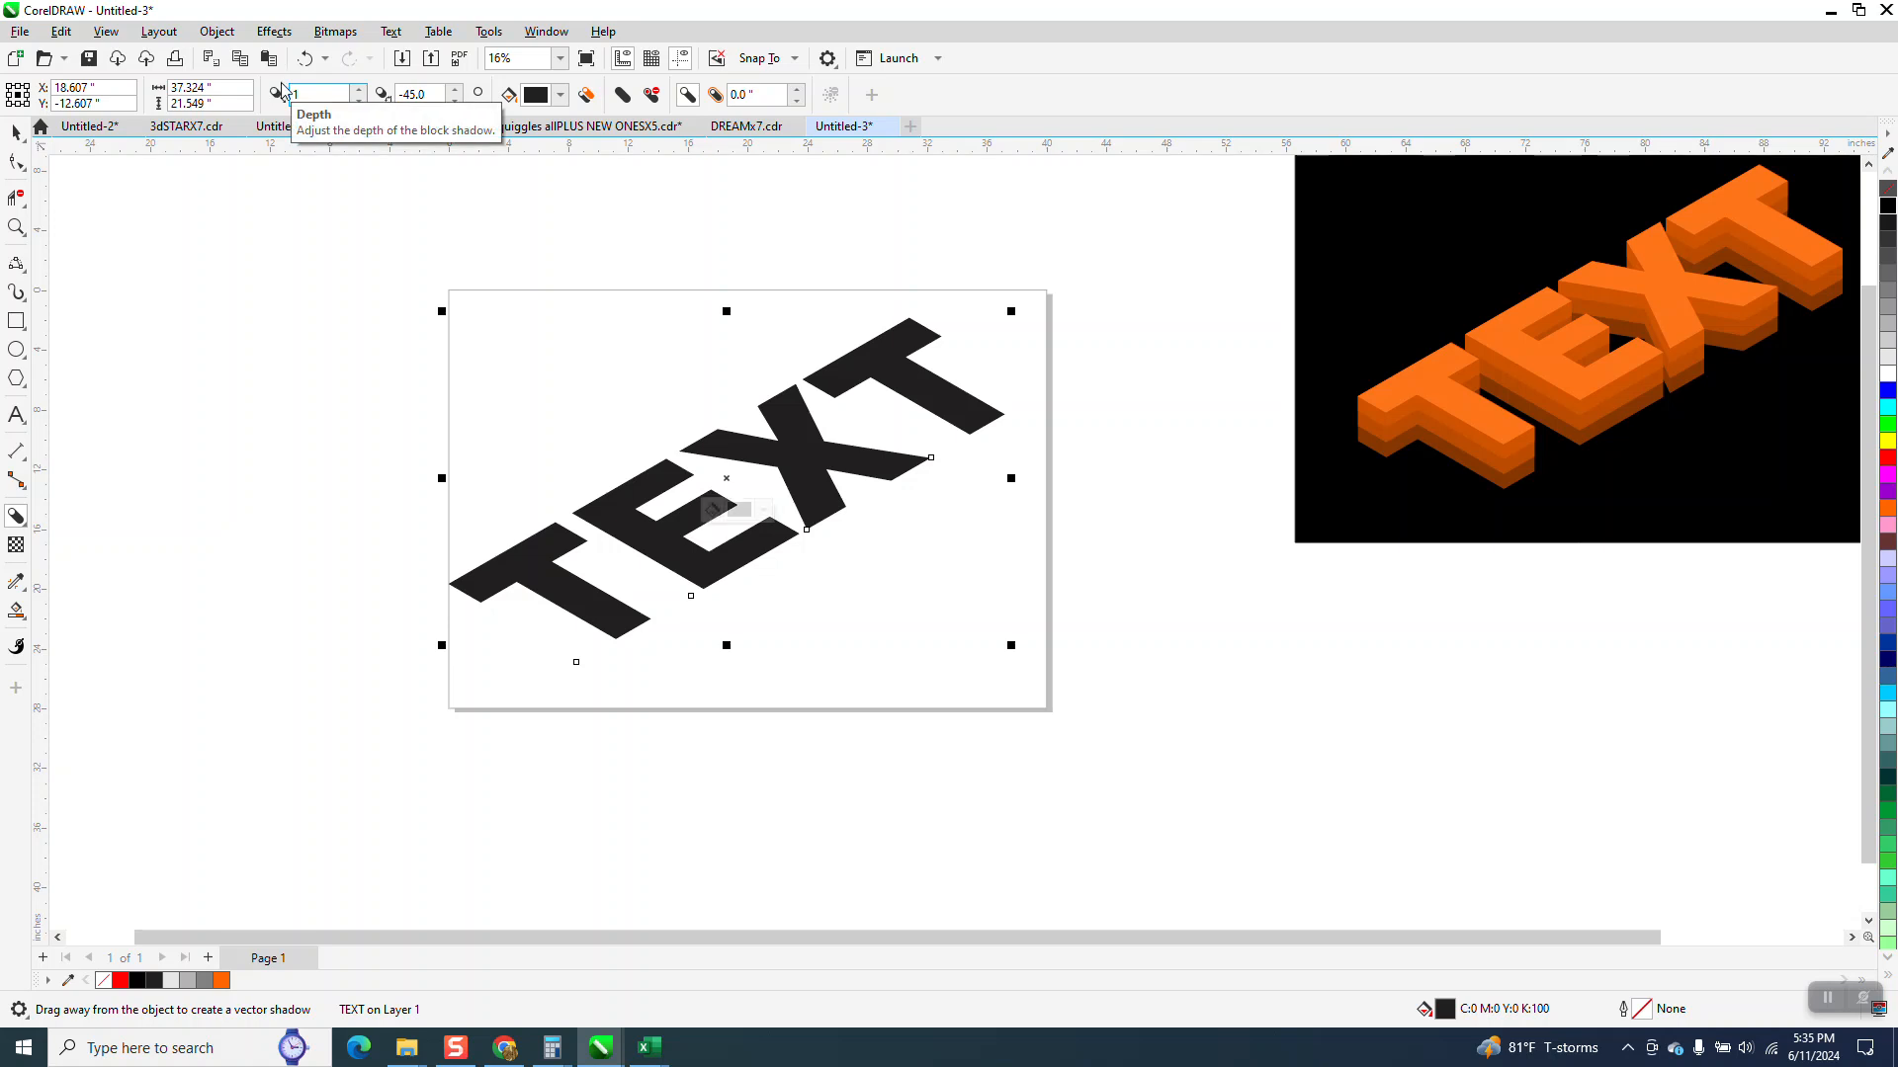
pyautogui.press('Return')
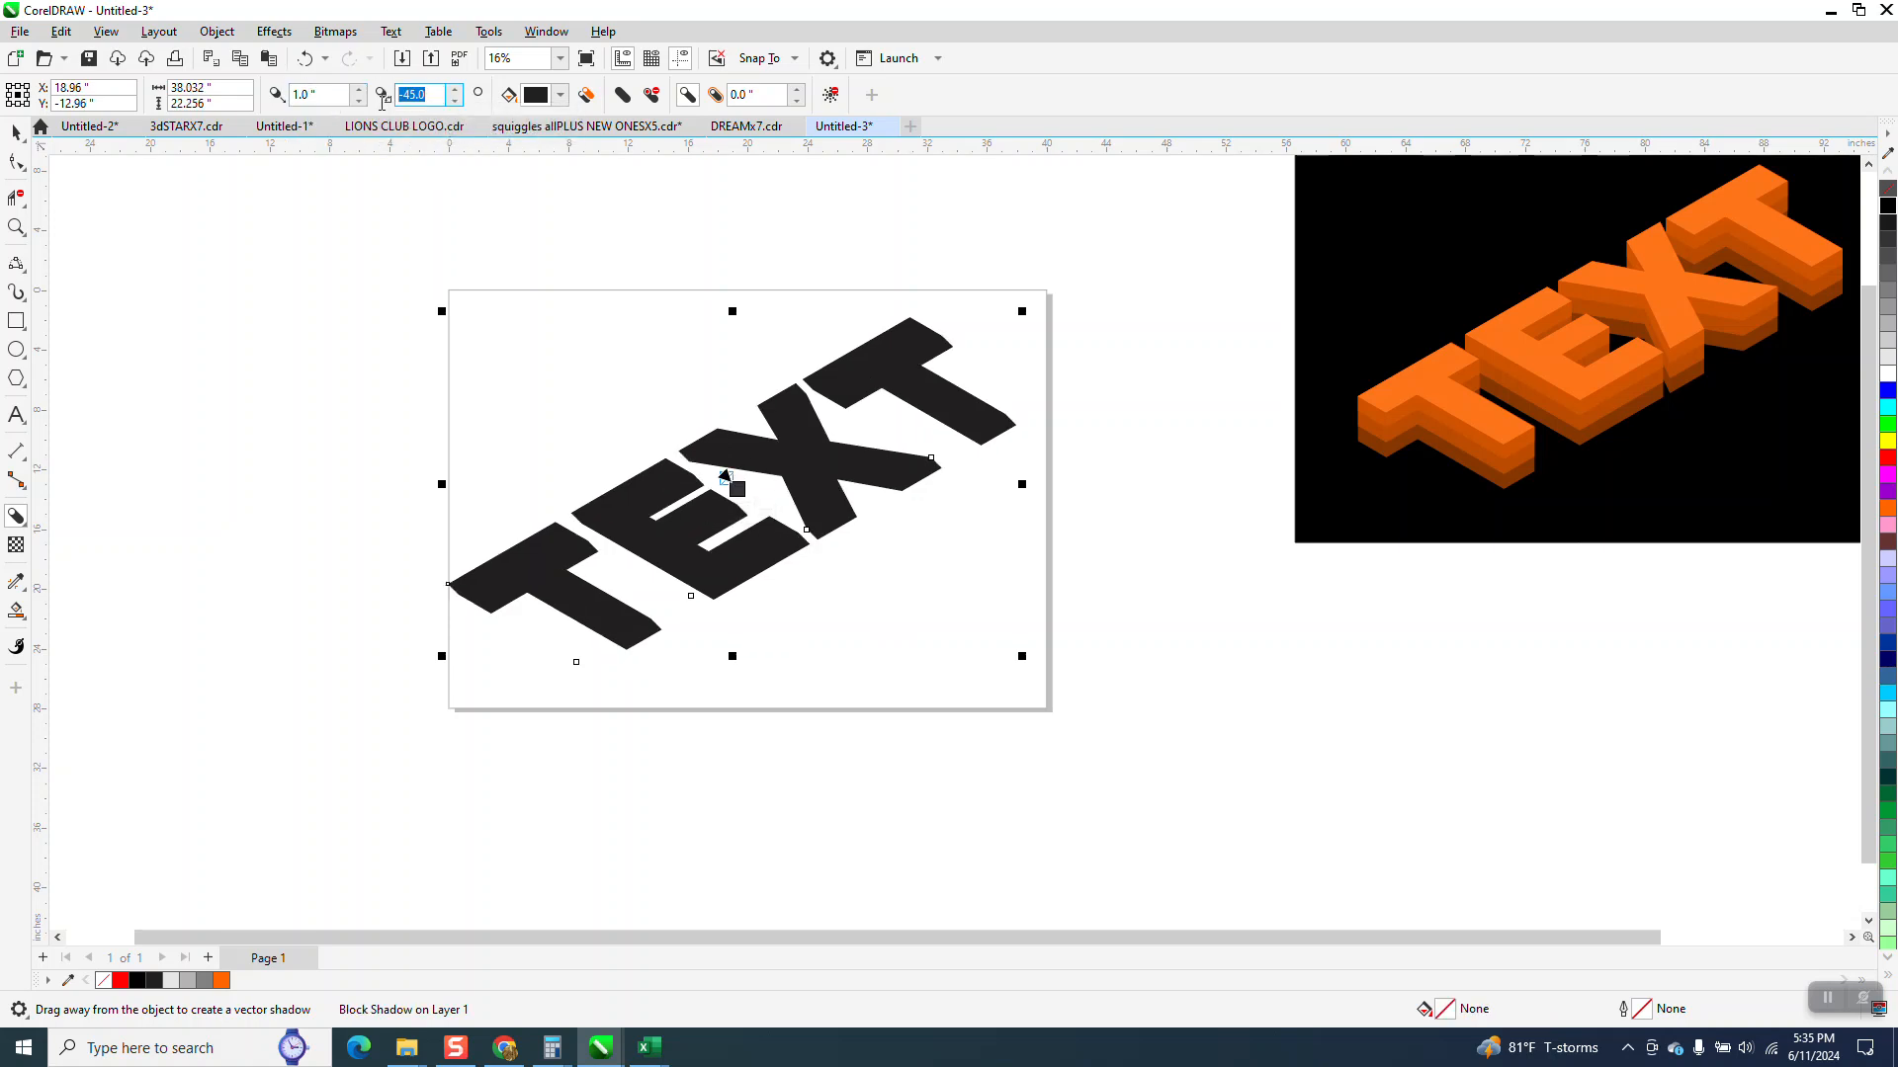
pyautogui.press('BackSpace')
pyautogui.press('Return')
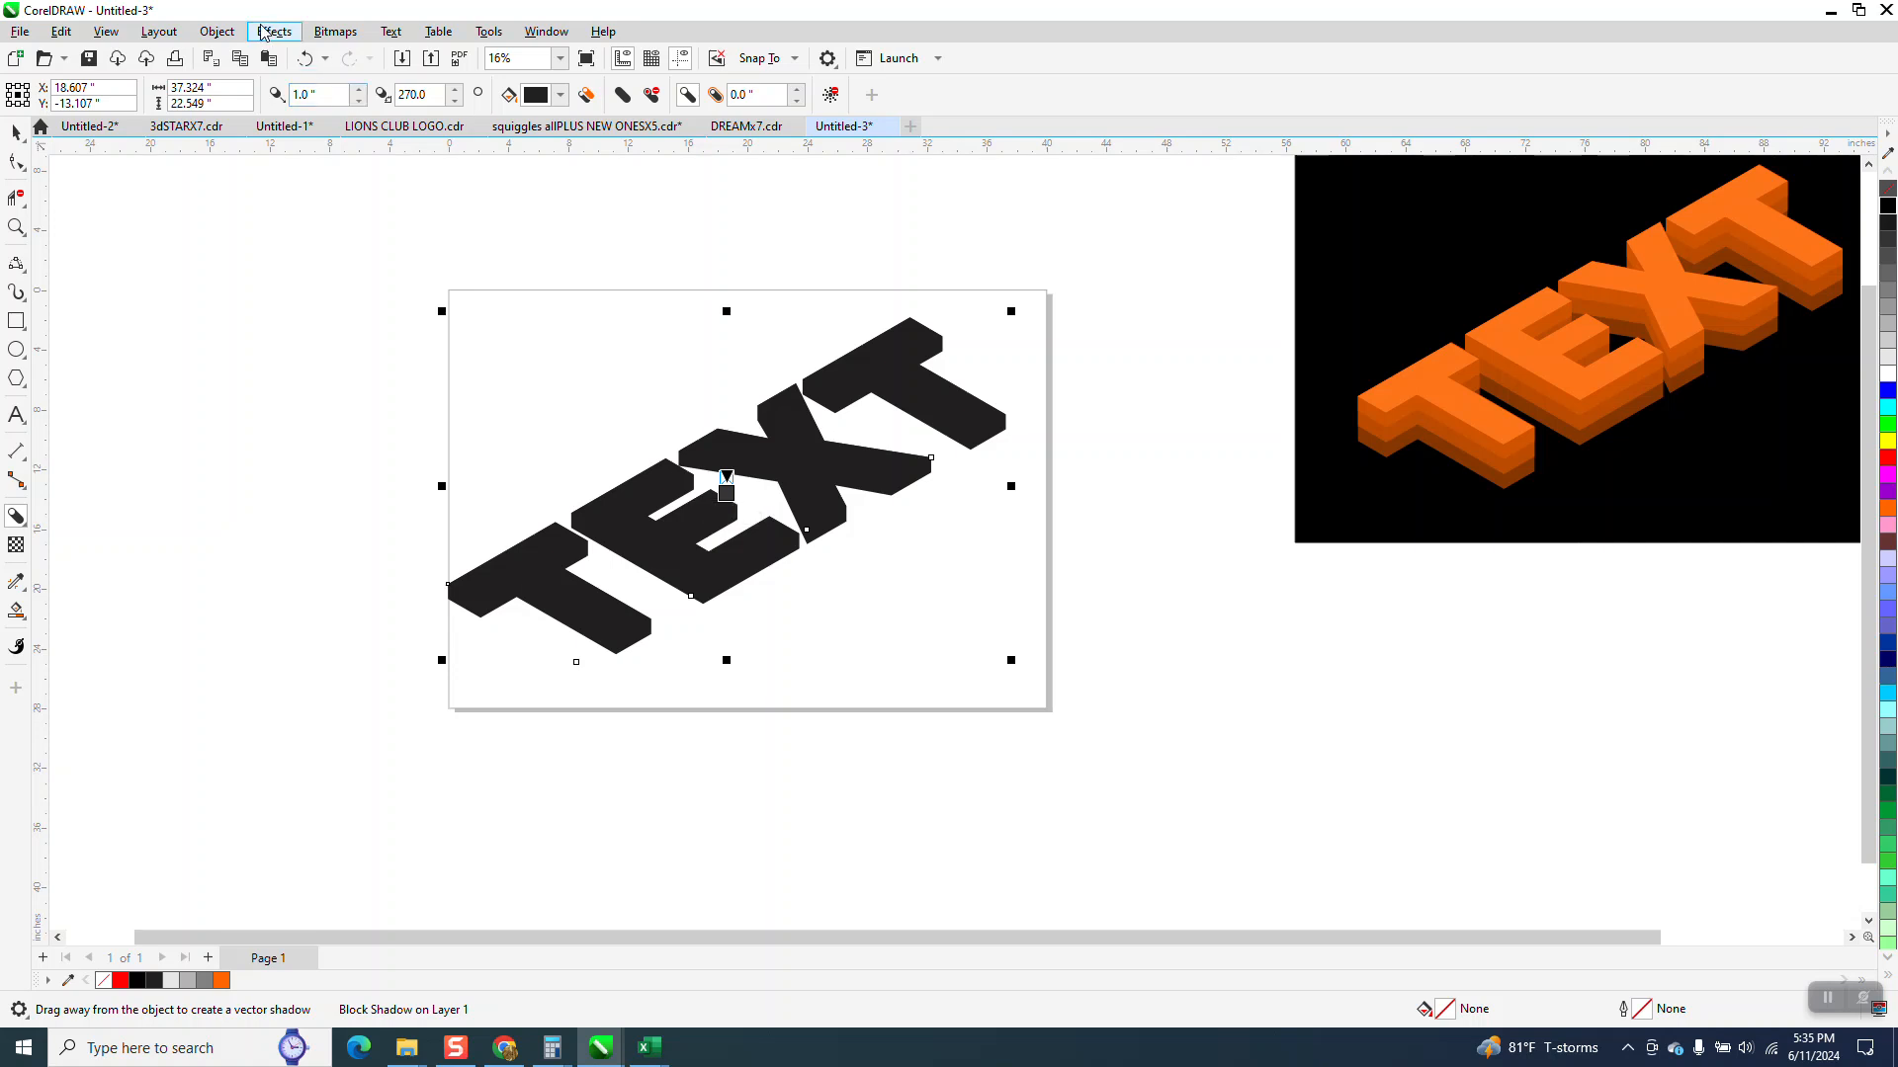
# Break the 1-inch block shadow apart from the text and fill the separated shadow curve with light grey.
pyautogui.click(216, 31)
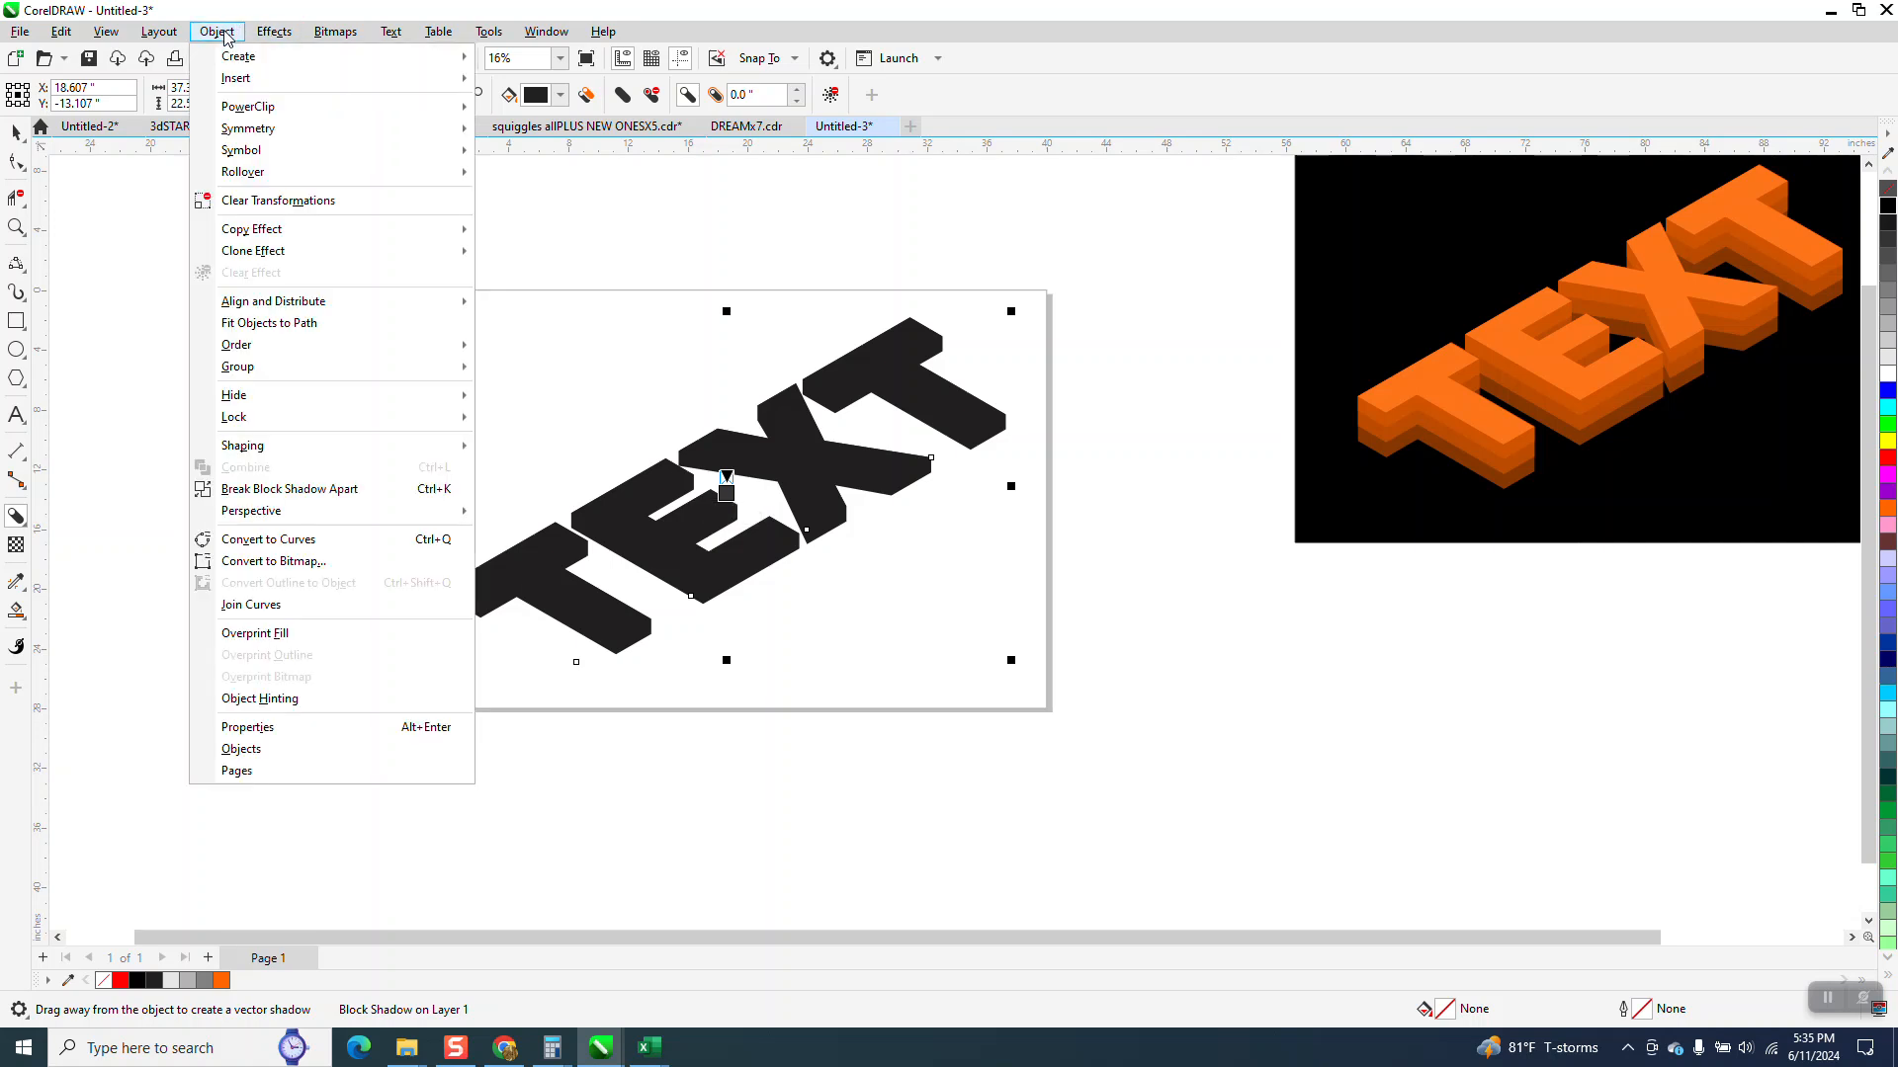
pyautogui.click(259, 491)
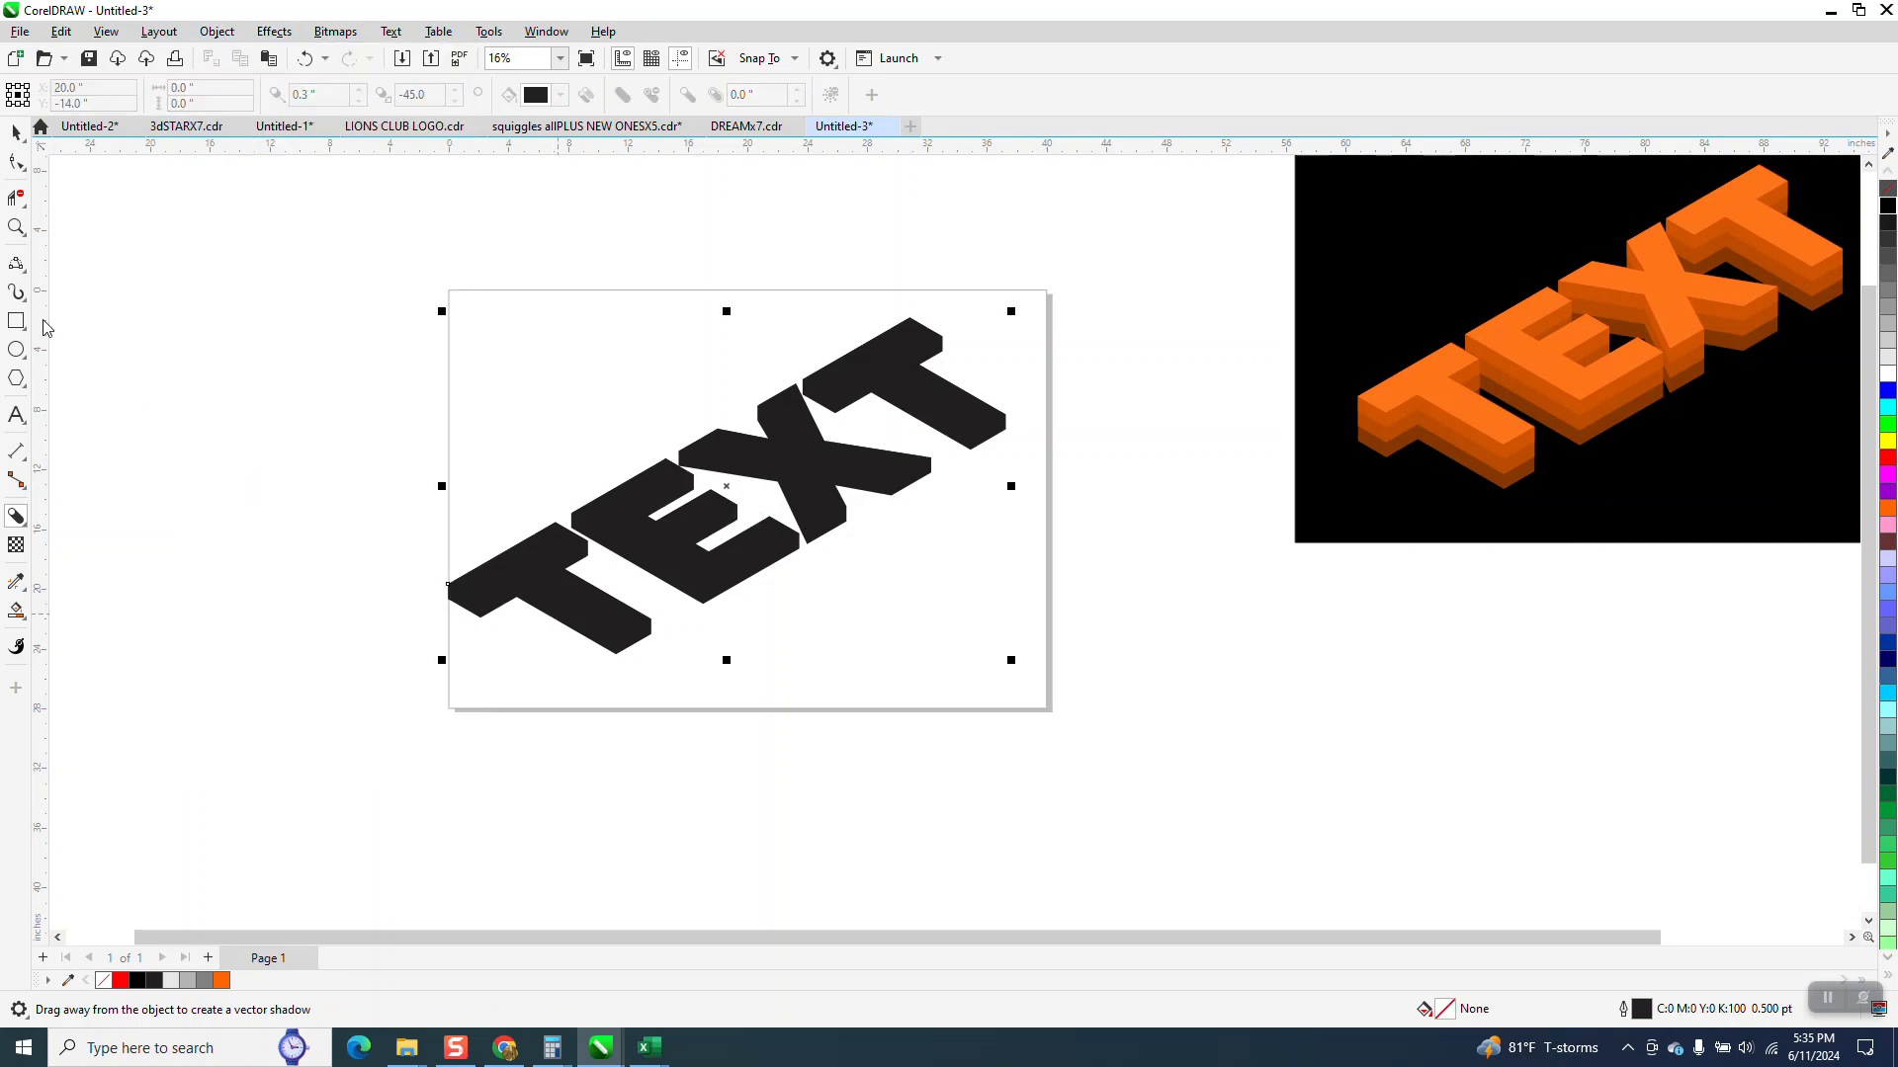
pyautogui.click(16, 133)
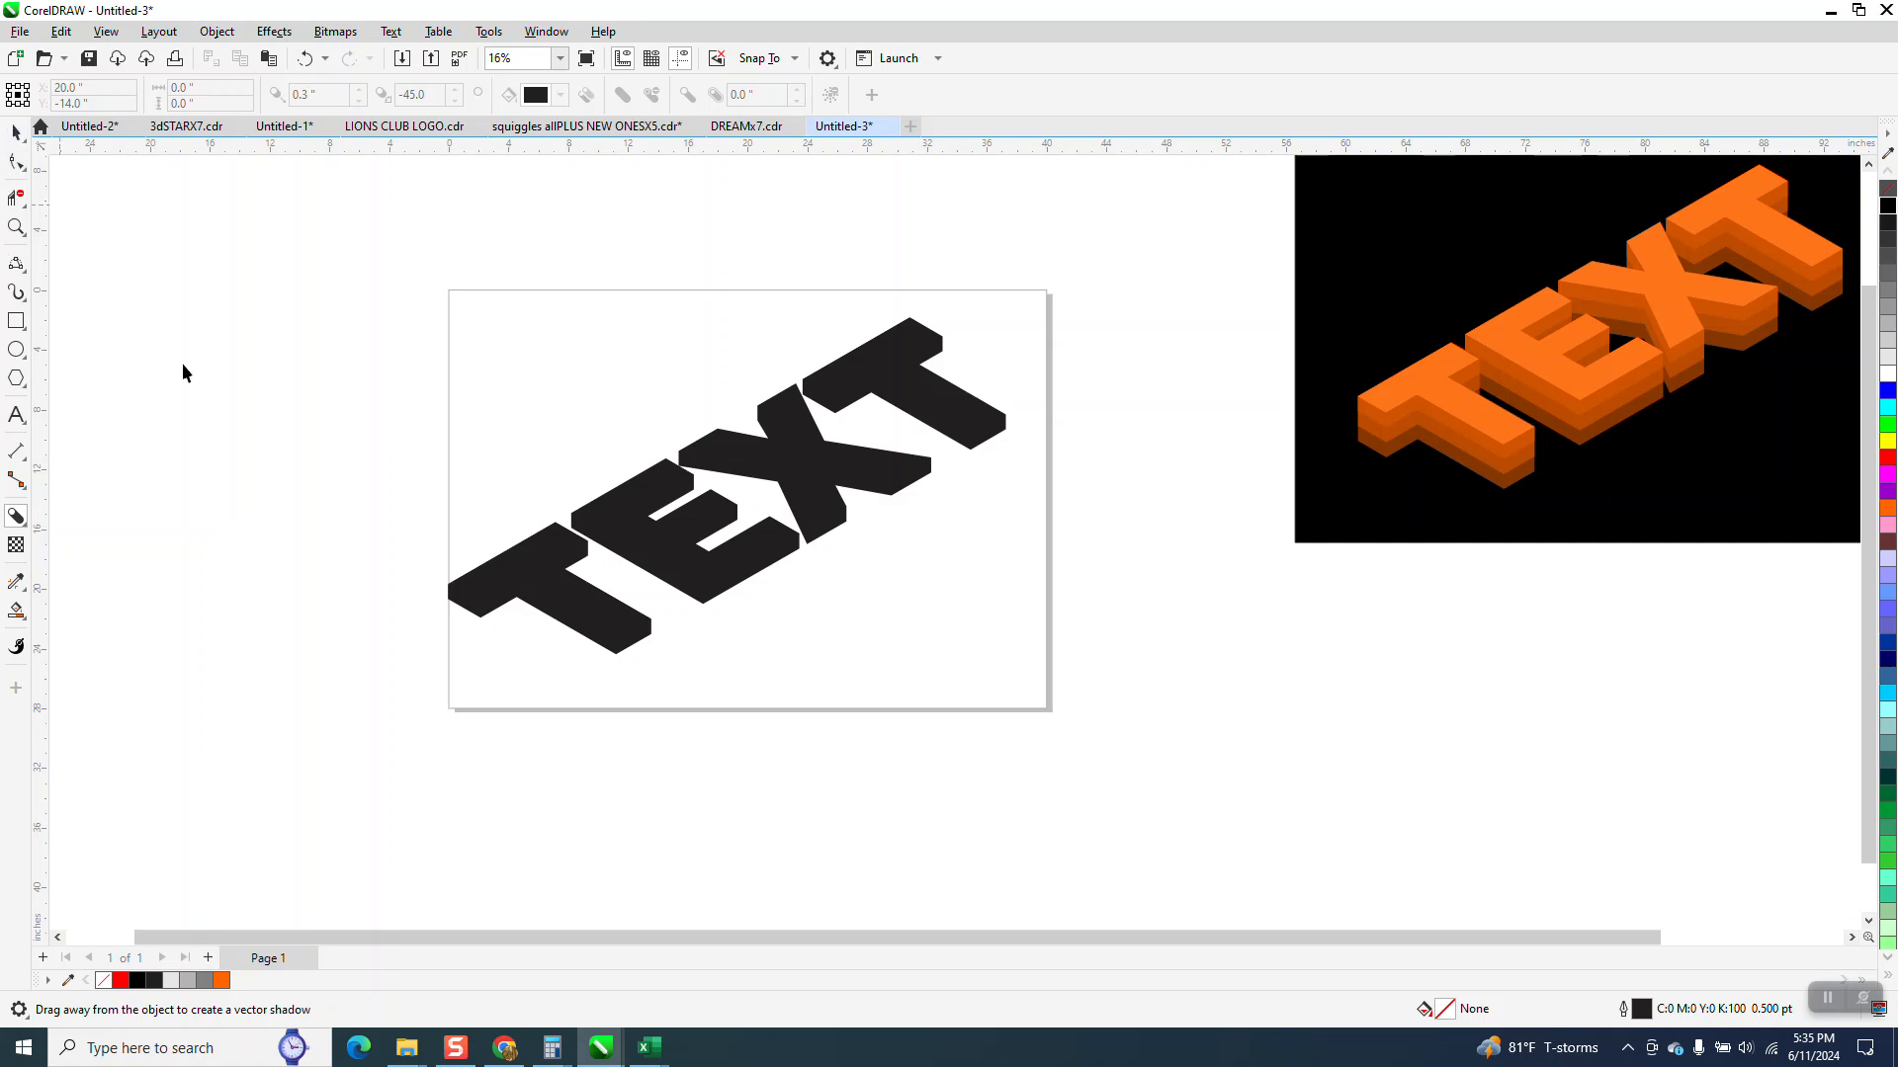
pyautogui.click(598, 641)
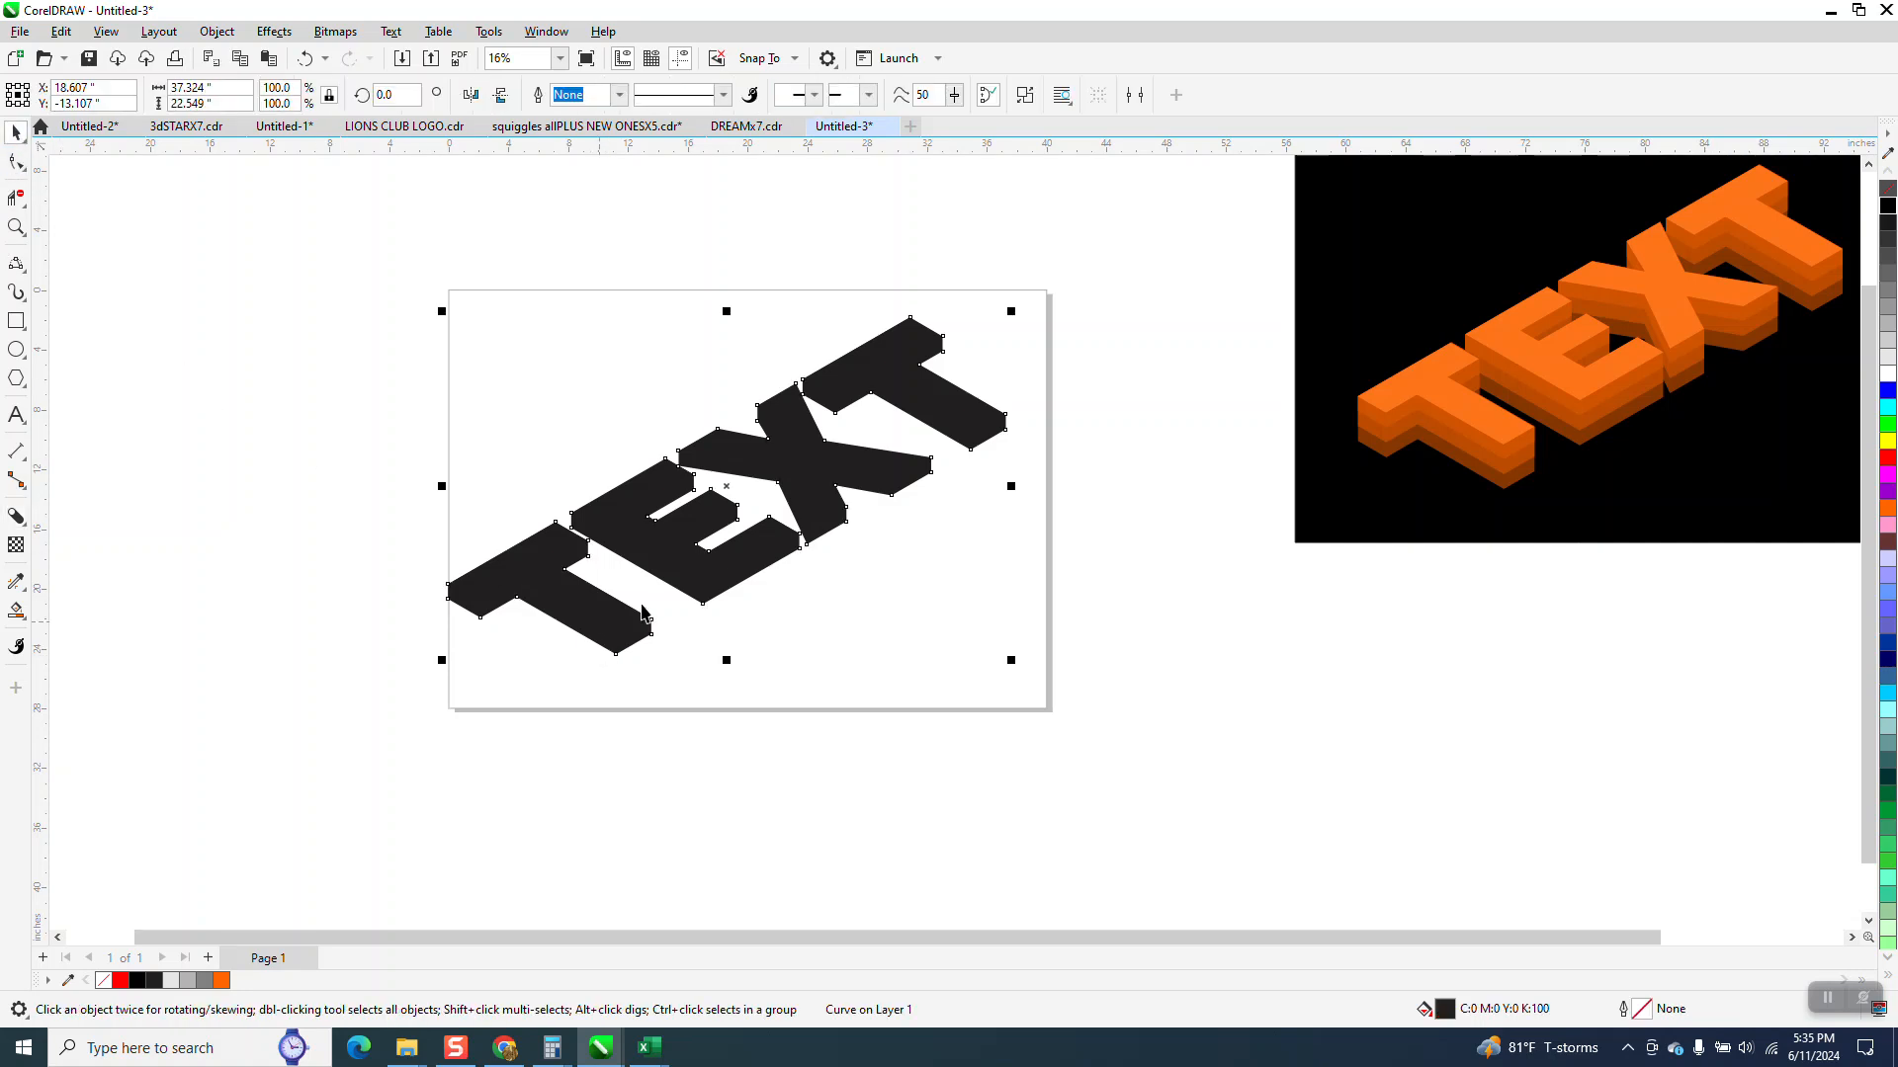
pyautogui.click(1888, 325)
pyautogui.click(743, 545)
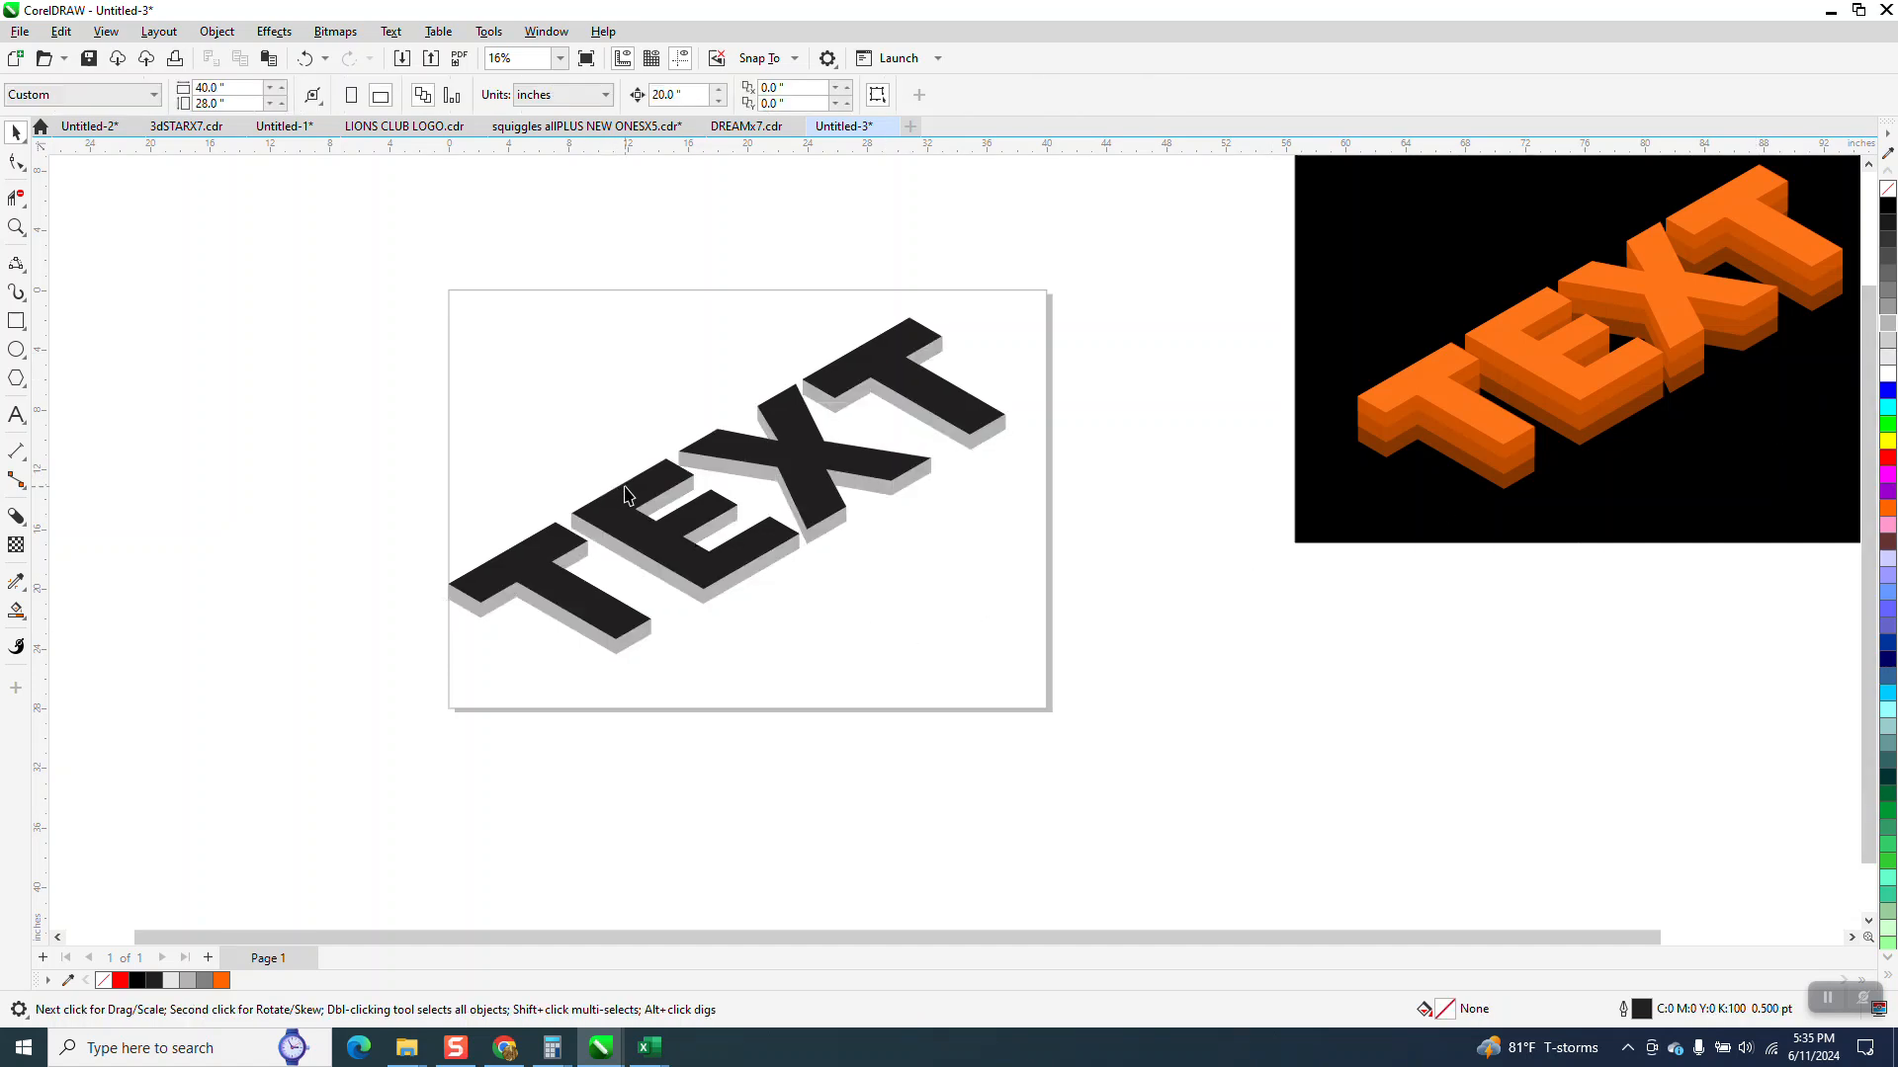
# Apply a second block shadow to the black text, 2 inches deep with a direction of 270 degrees.
pyautogui.click(16, 516)
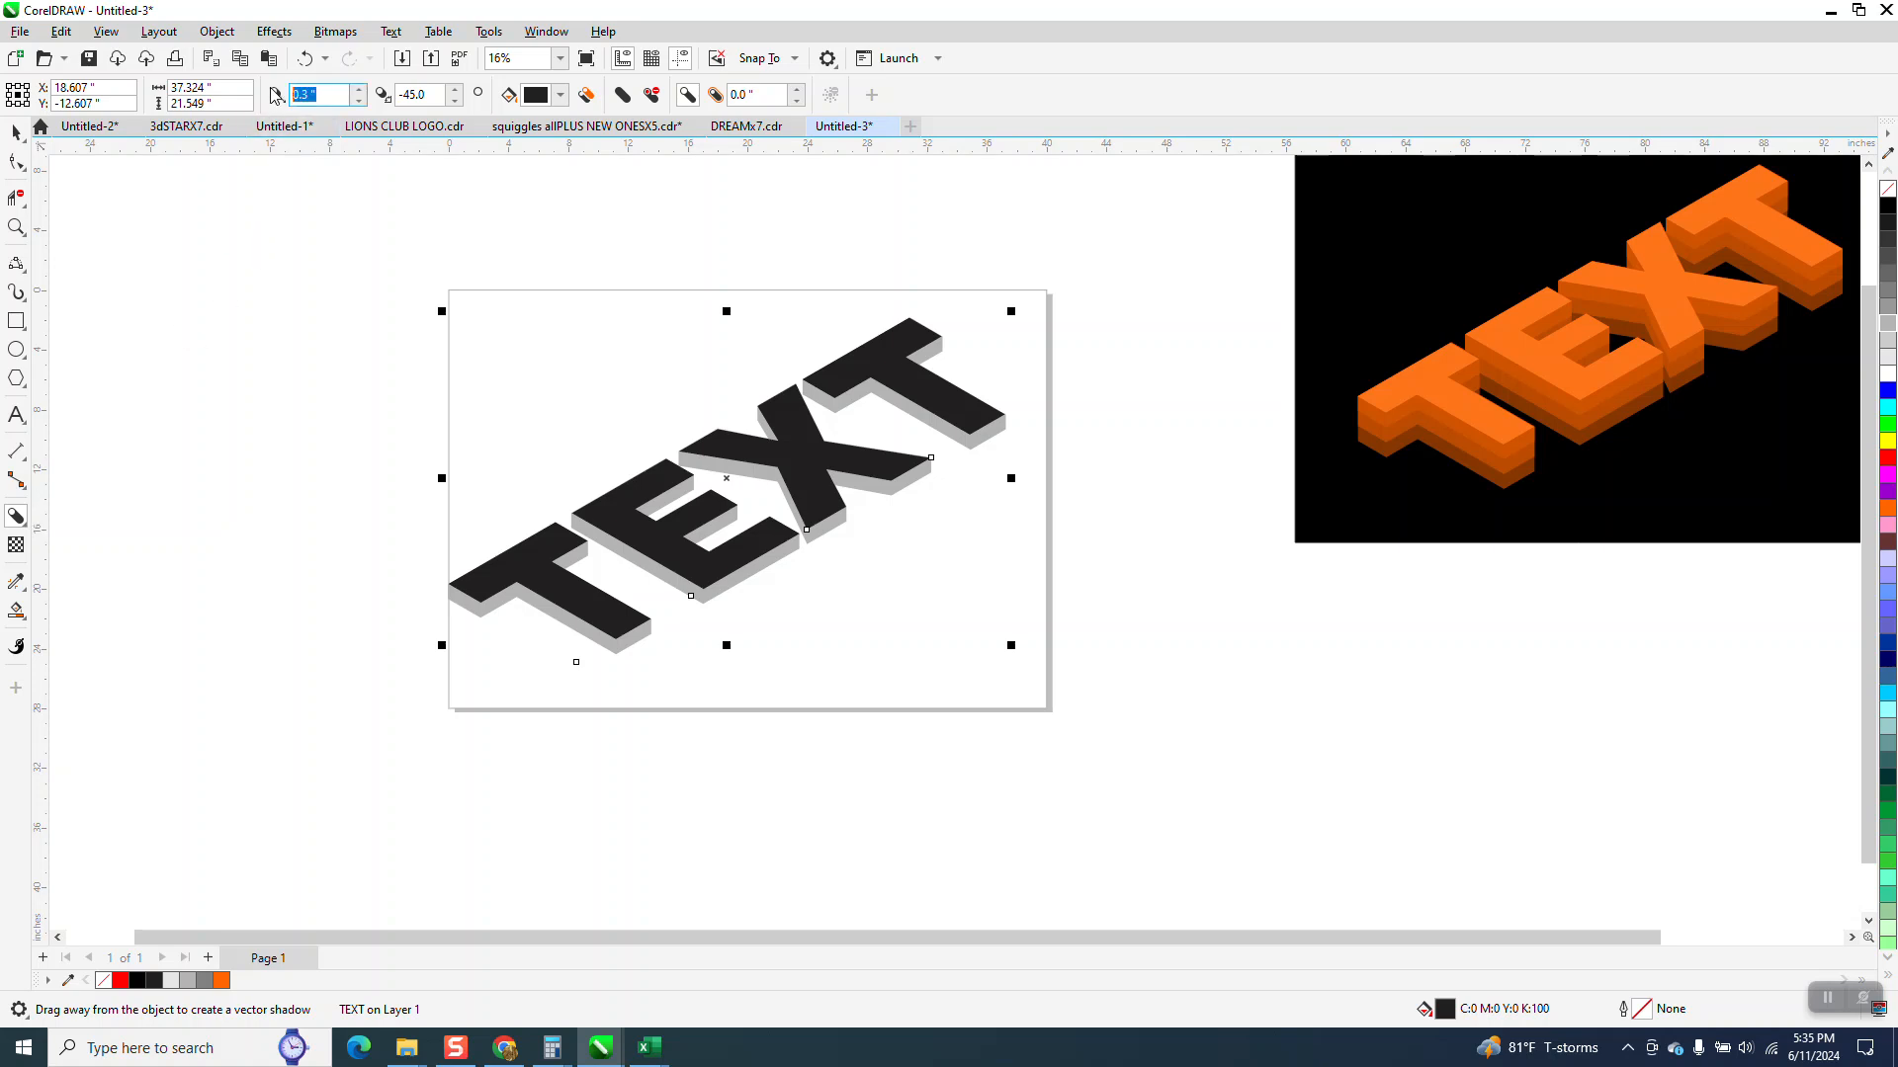
pyautogui.write('2')
pyautogui.press('Return')
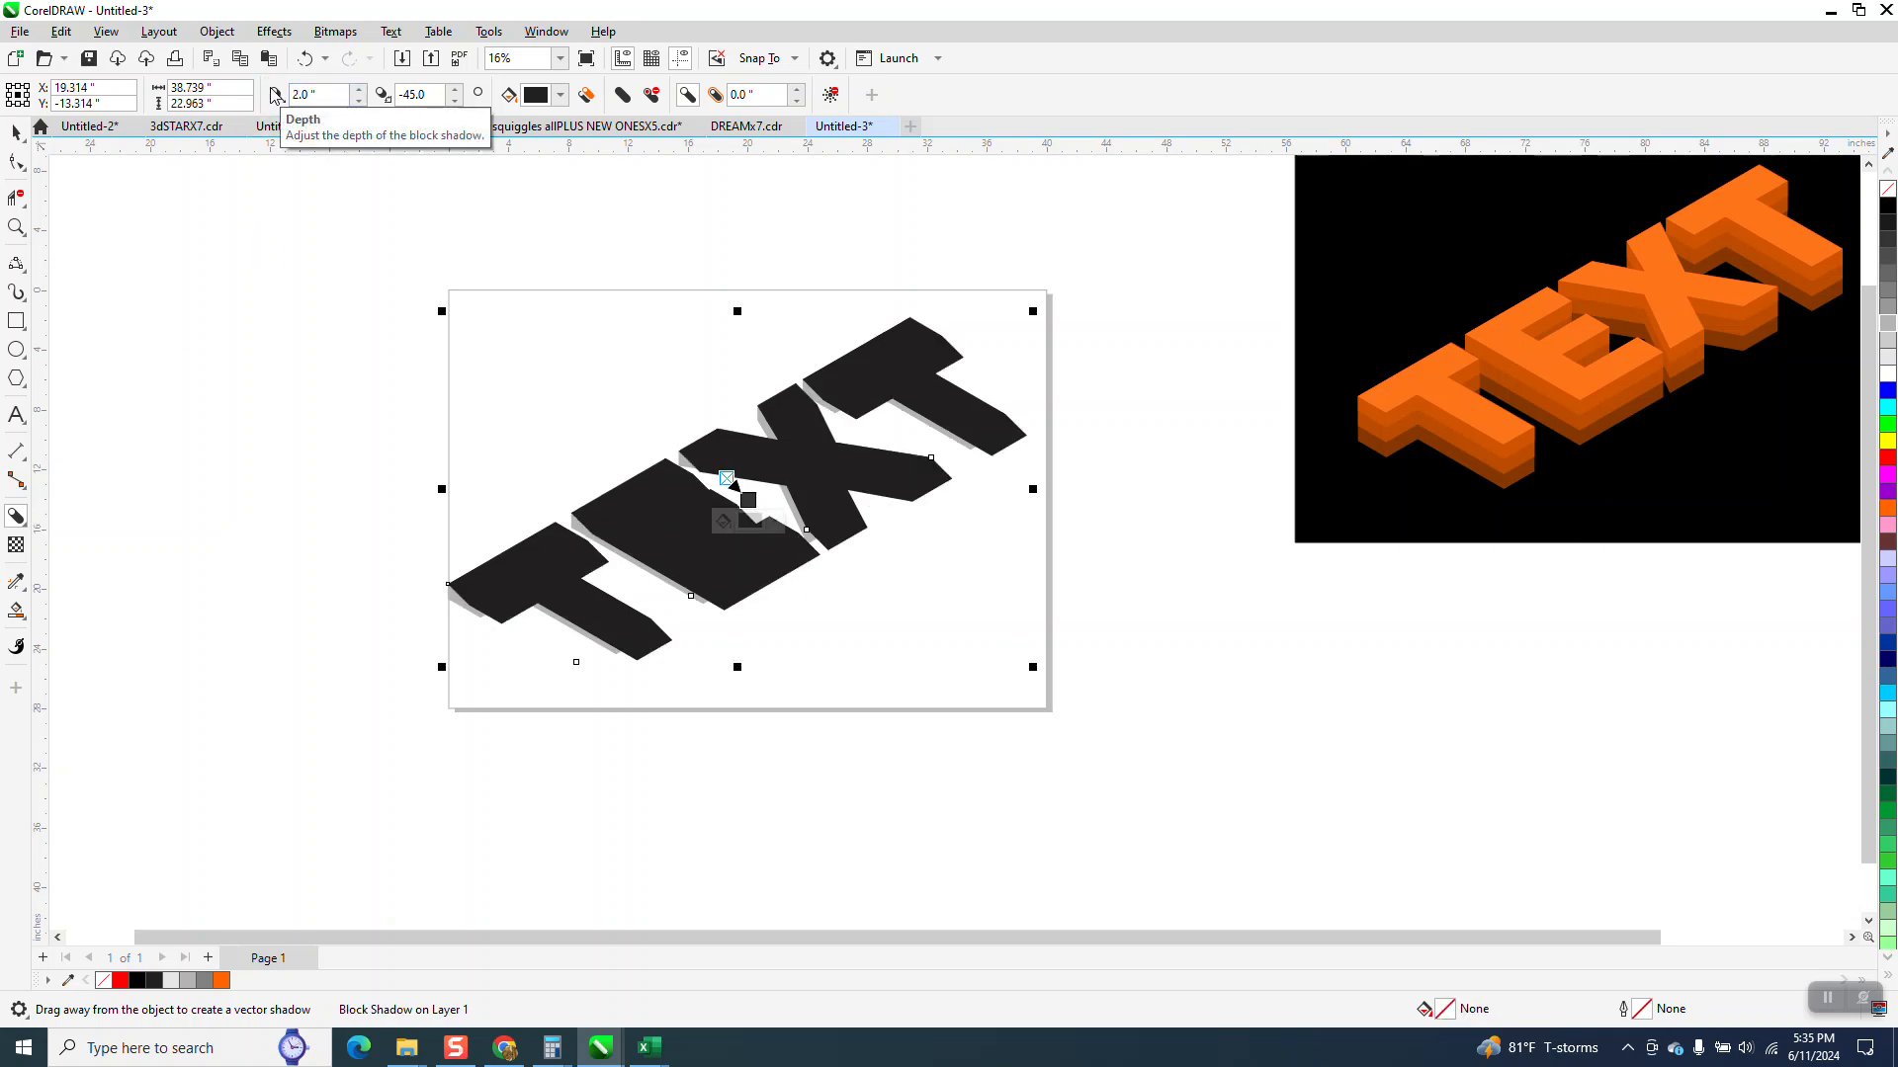
pyautogui.press('Tab')
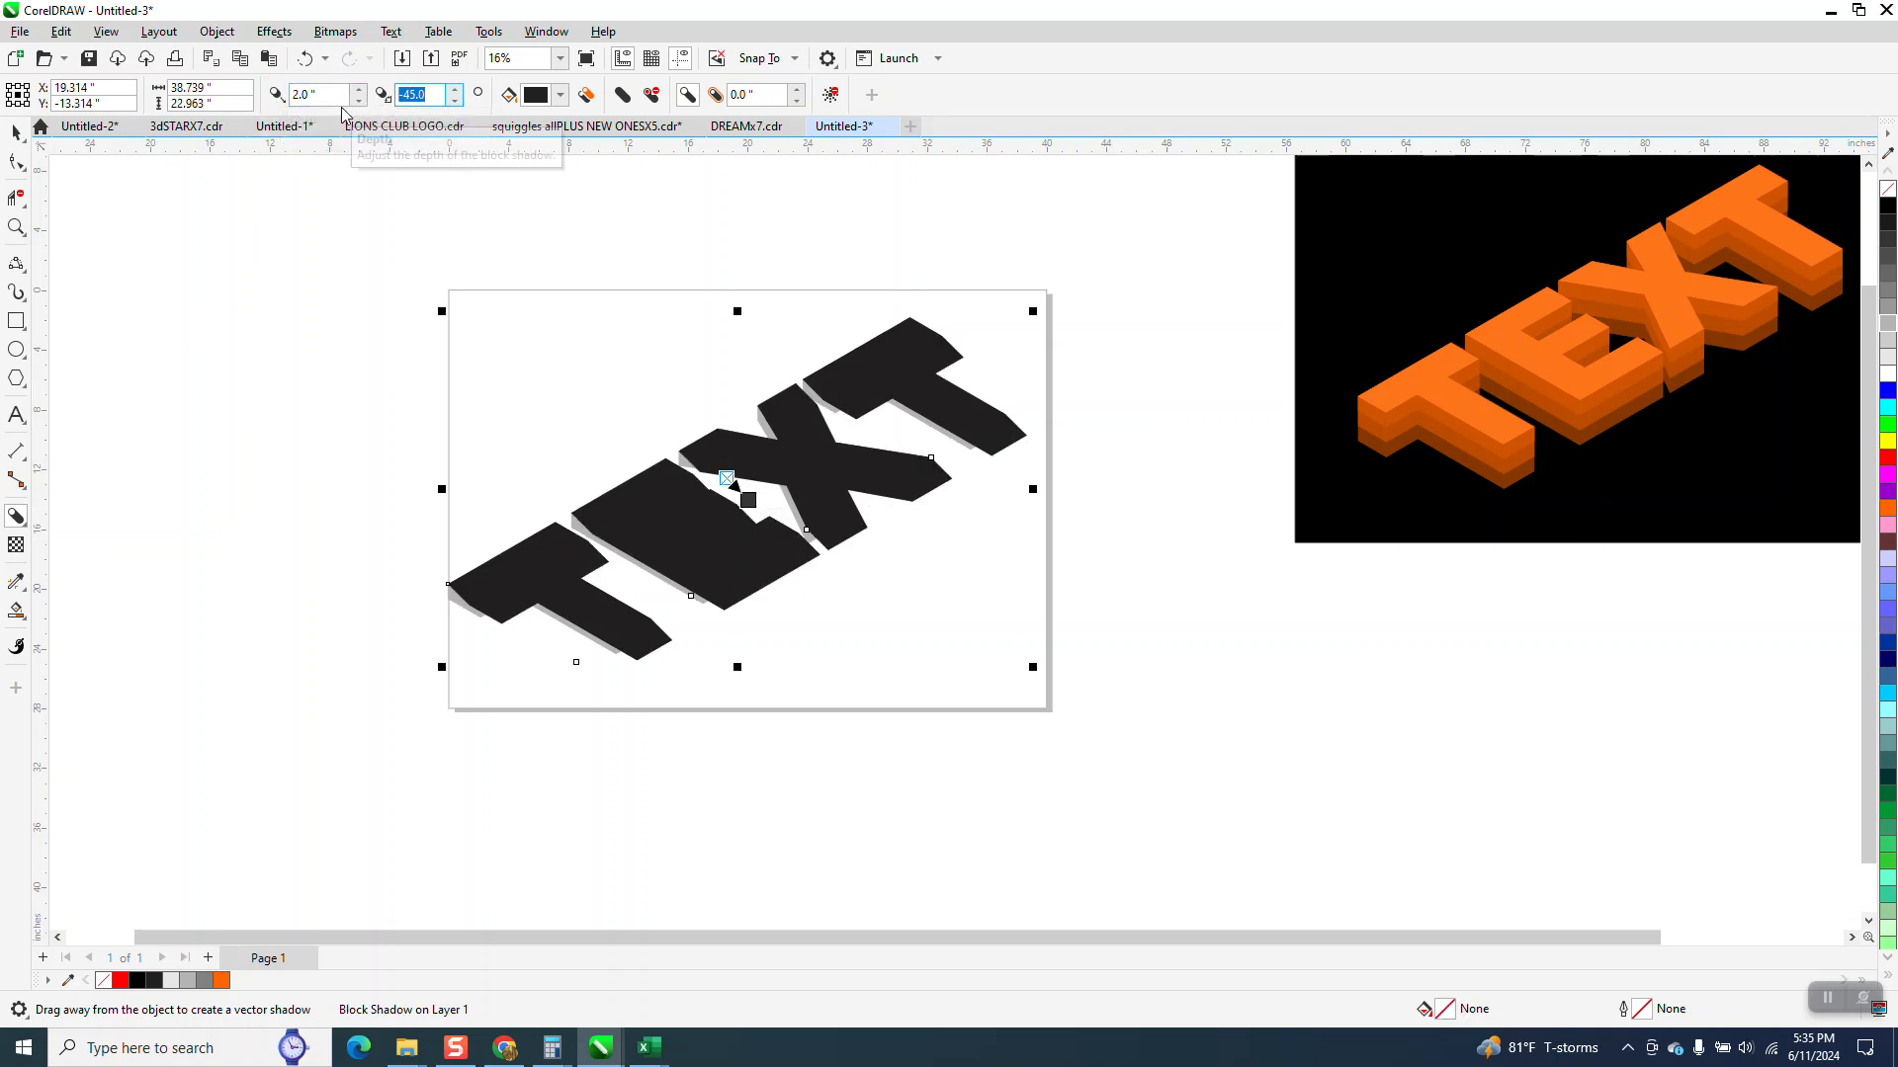
pyautogui.write('270')
pyautogui.press('Return')
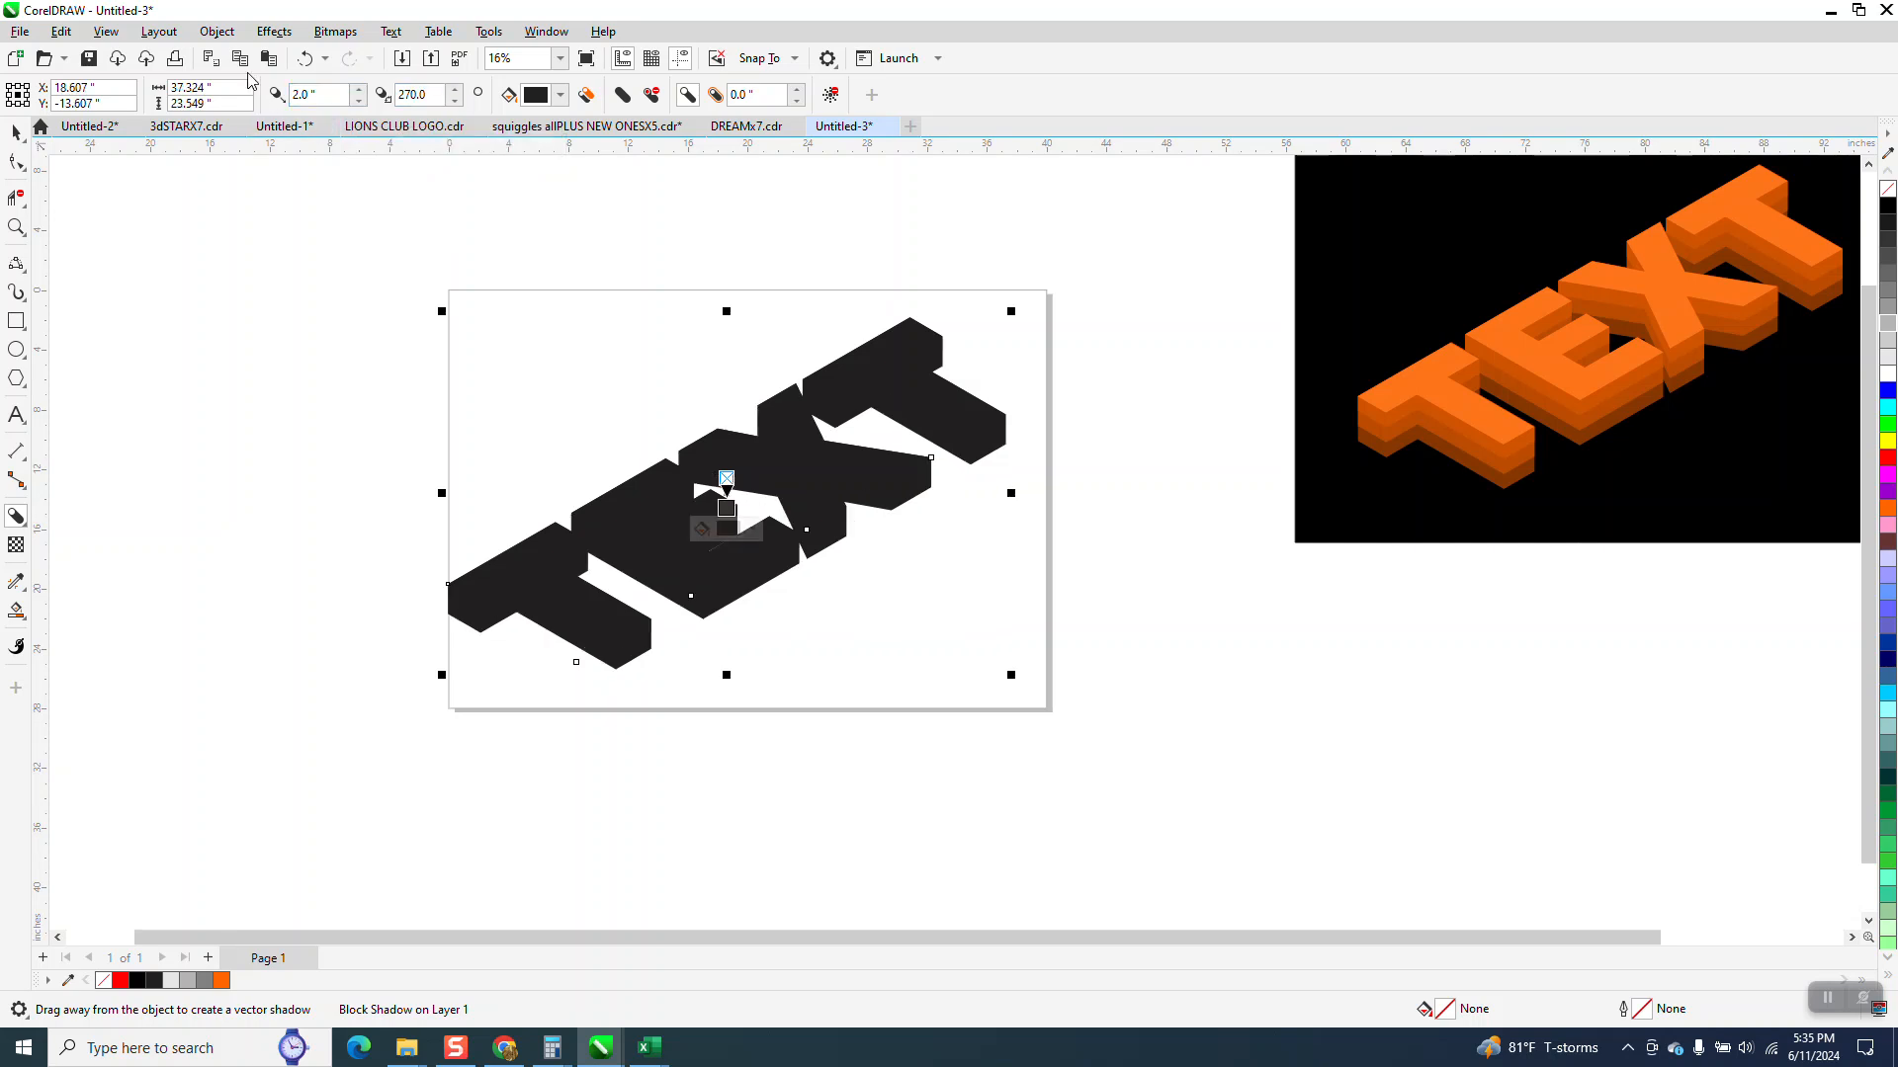
# Break the 2-inch block shadow apart from the text and send the separated curve behind the other objects.
pyautogui.click(216, 31)
pyautogui.click(269, 489)
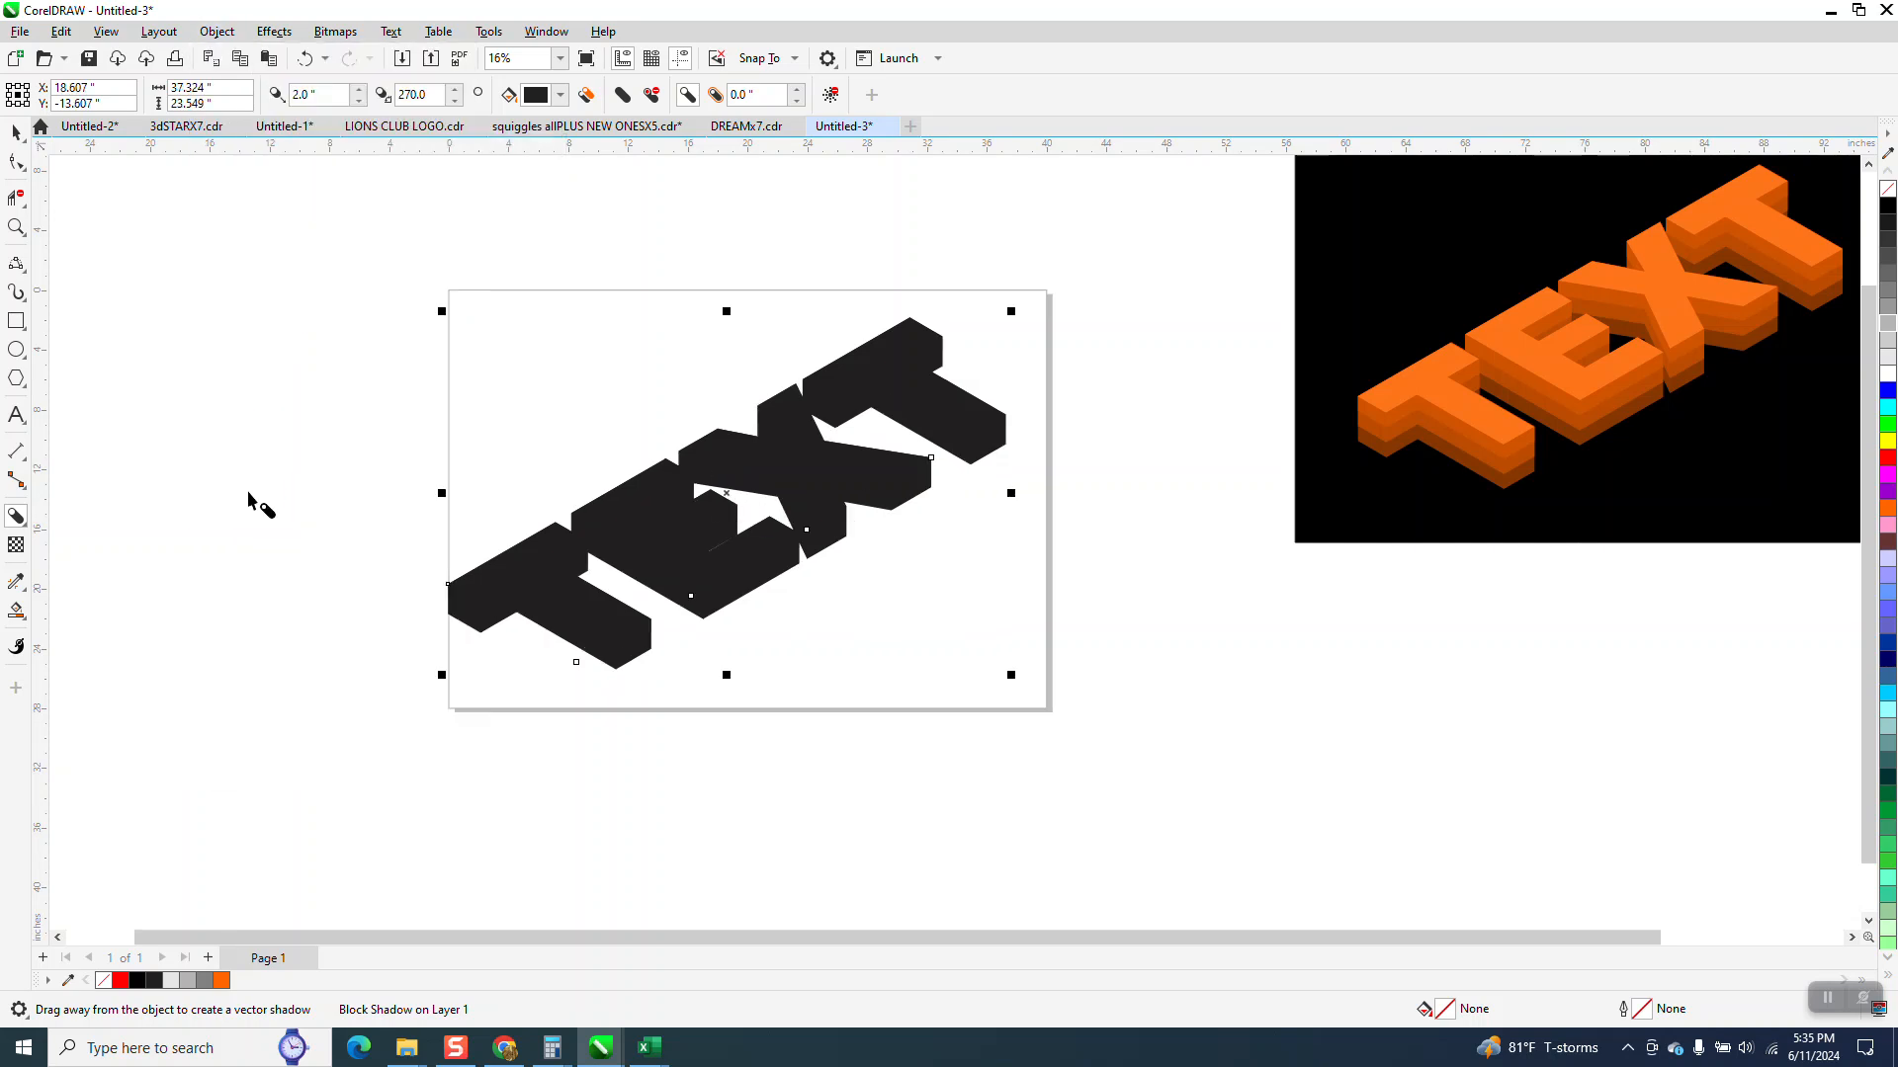
pyautogui.click(16, 131)
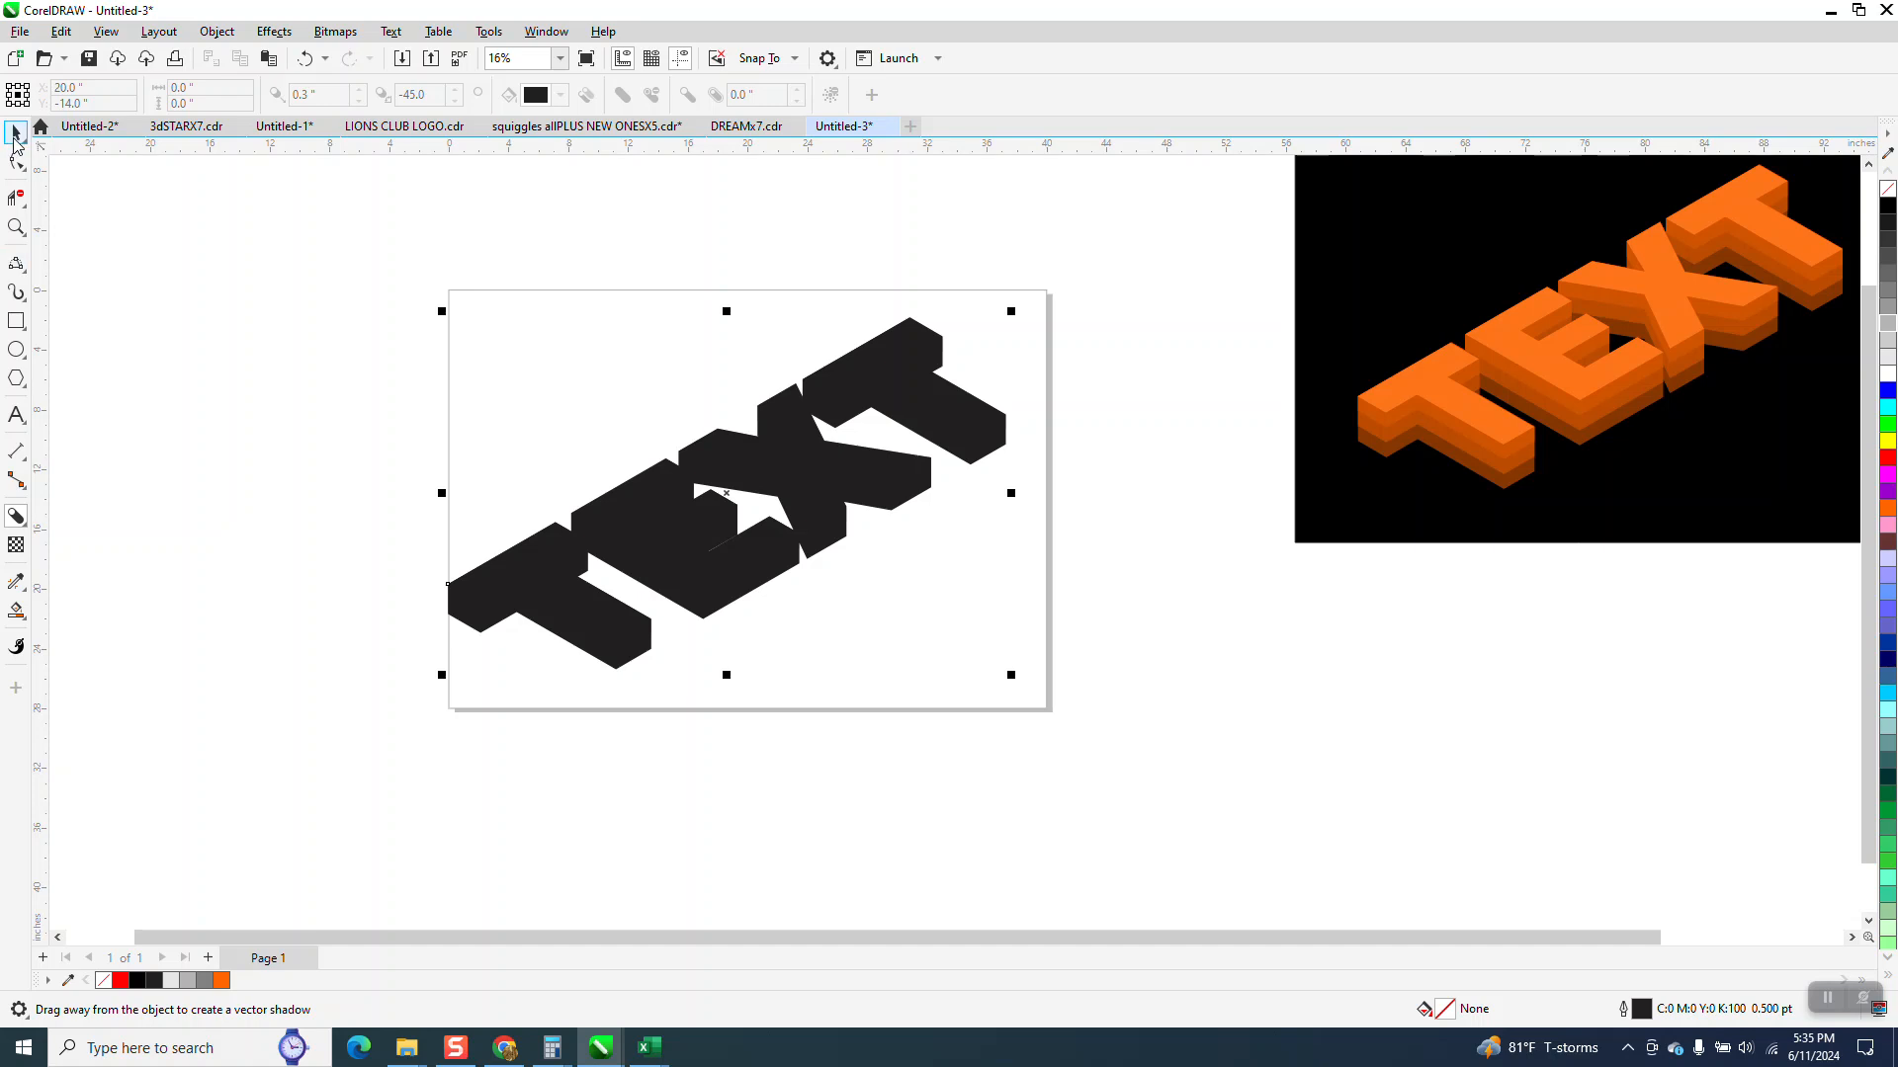
pyautogui.click(206, 457)
pyautogui.click(617, 668)
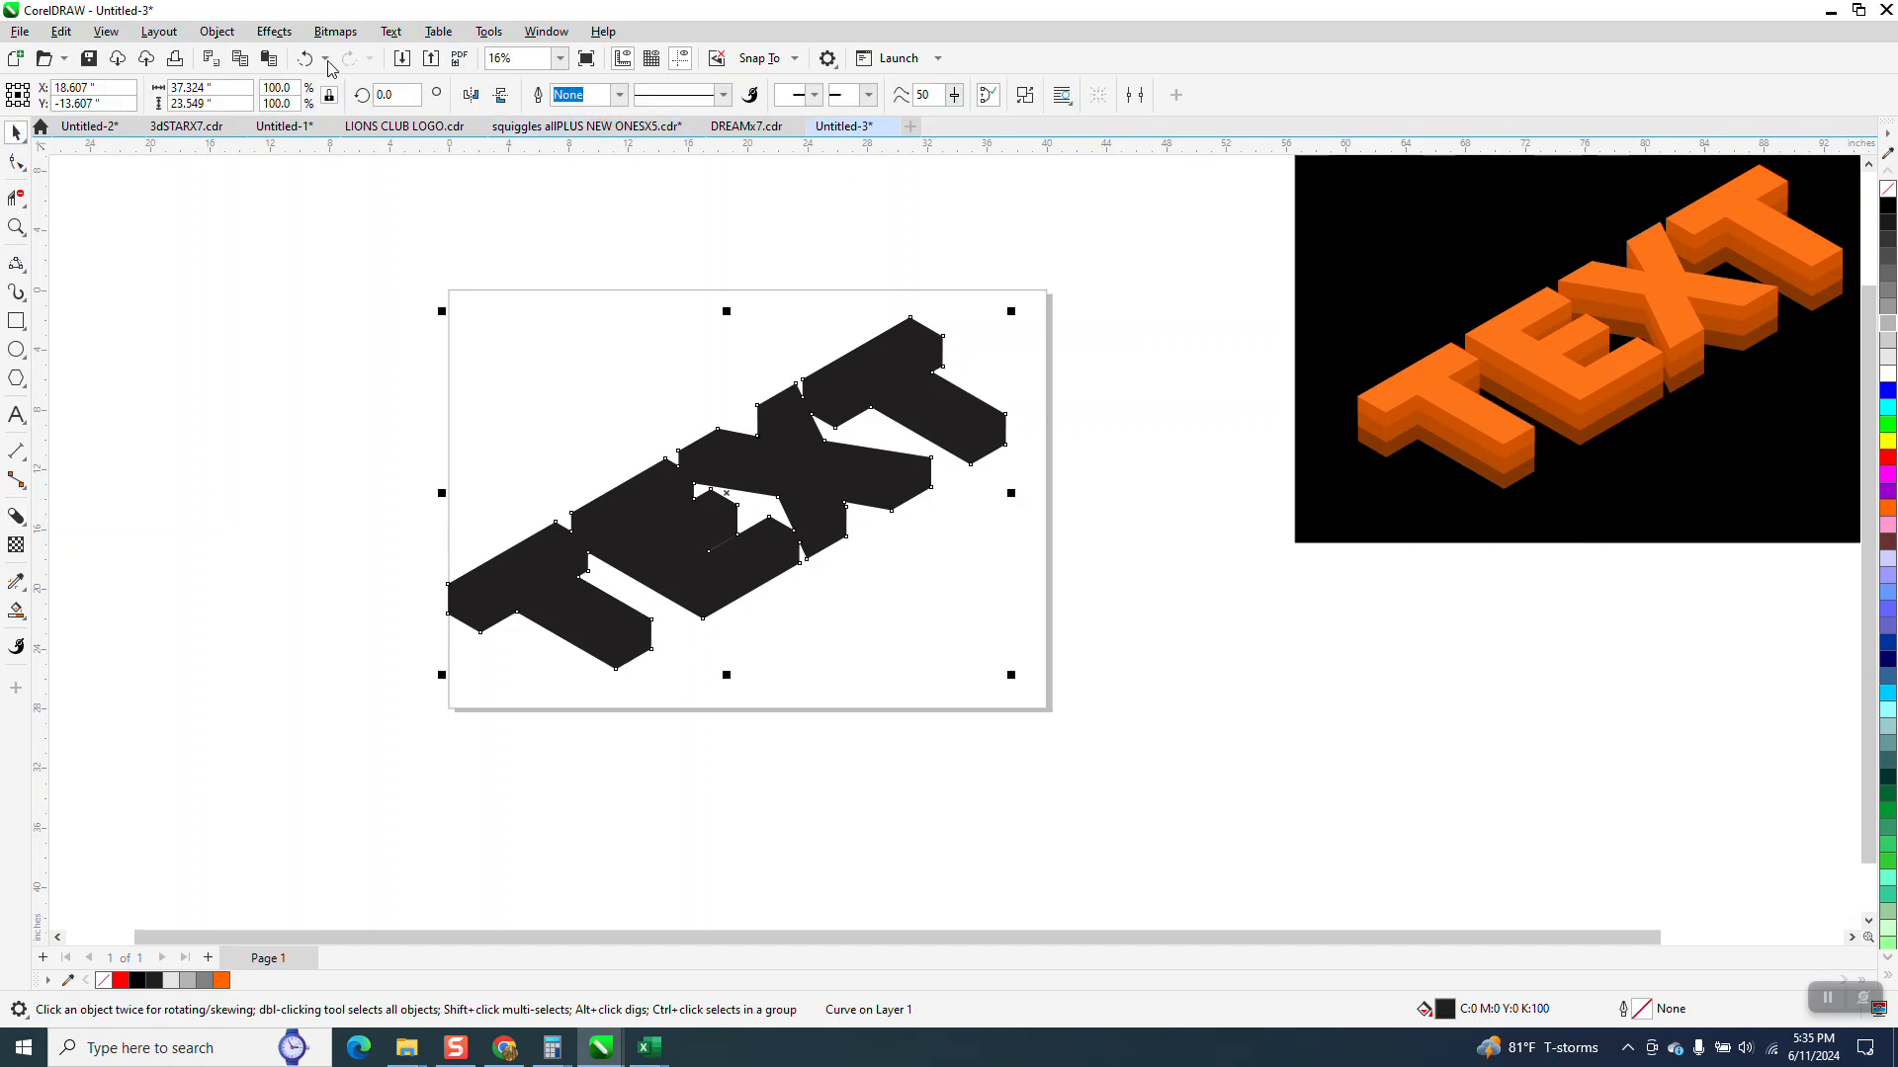
pyautogui.click(217, 32)
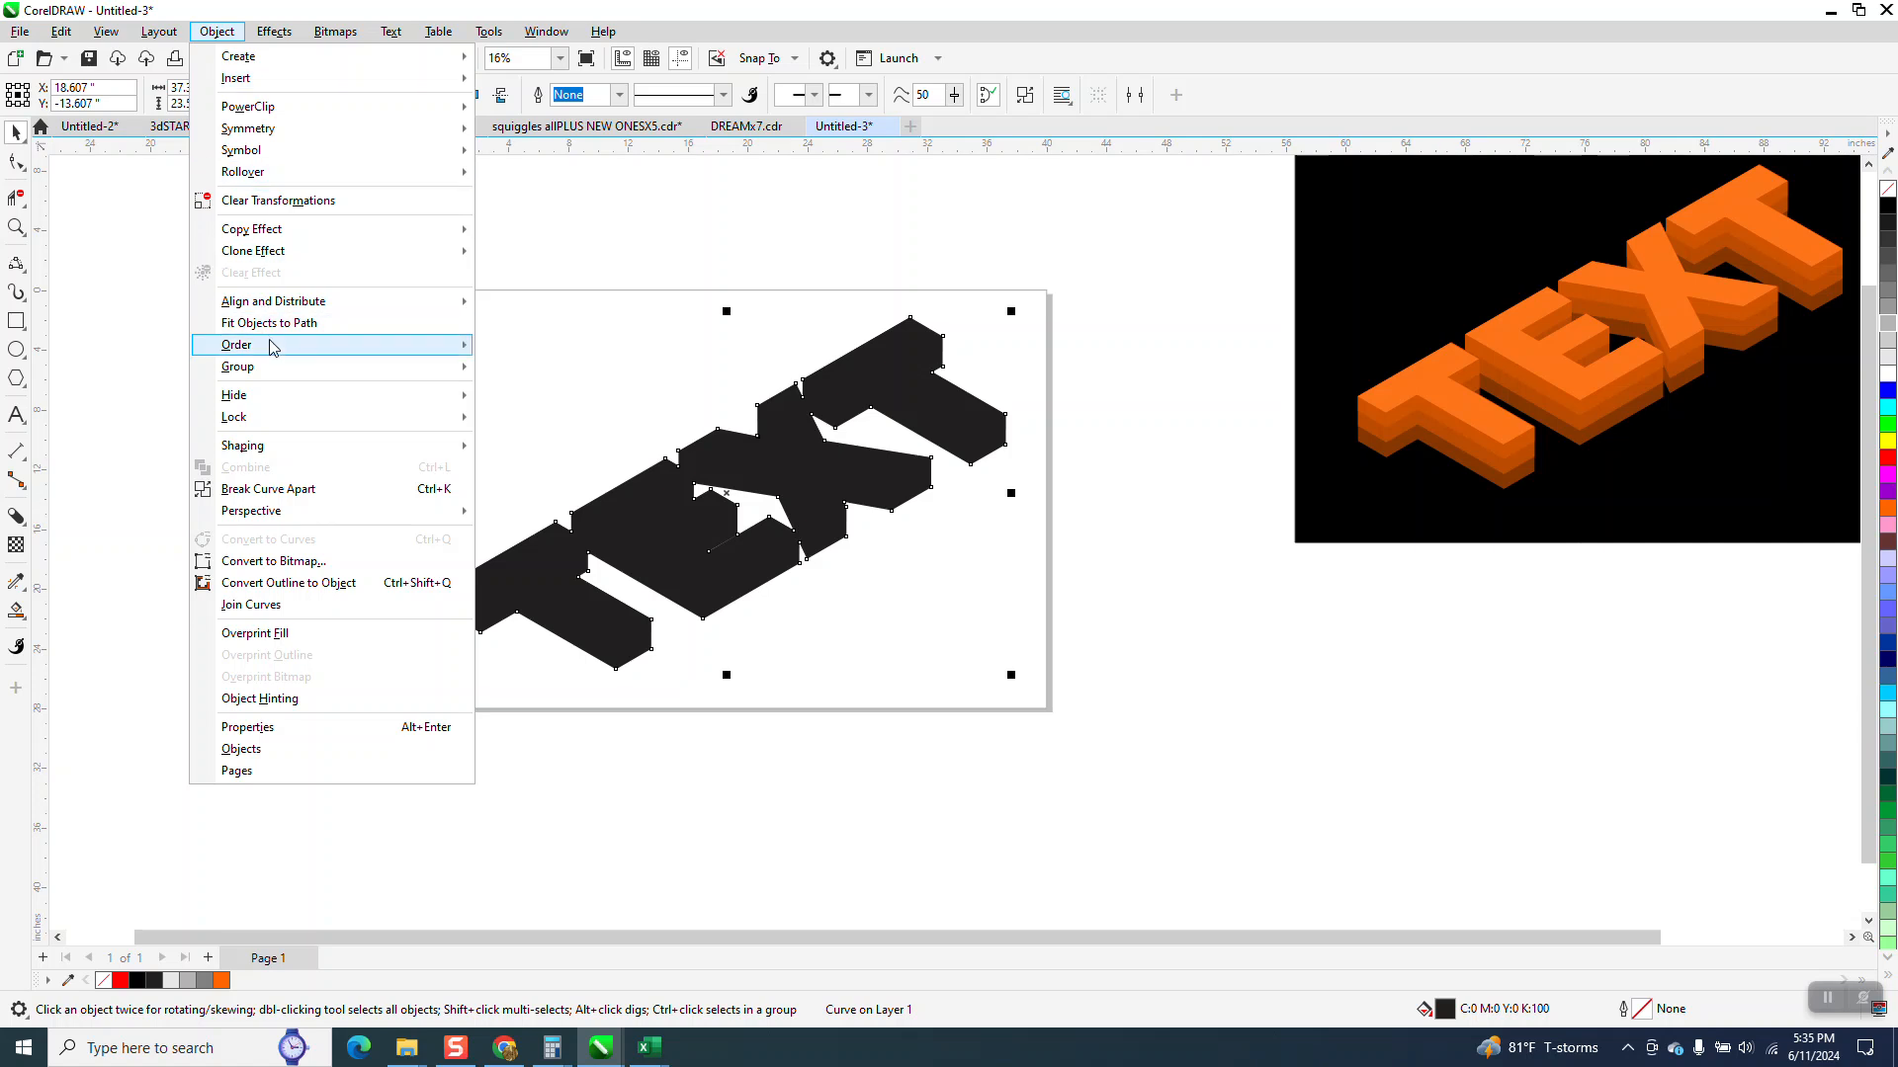
pyautogui.moveTo(403, 346)
pyautogui.click(516, 373)
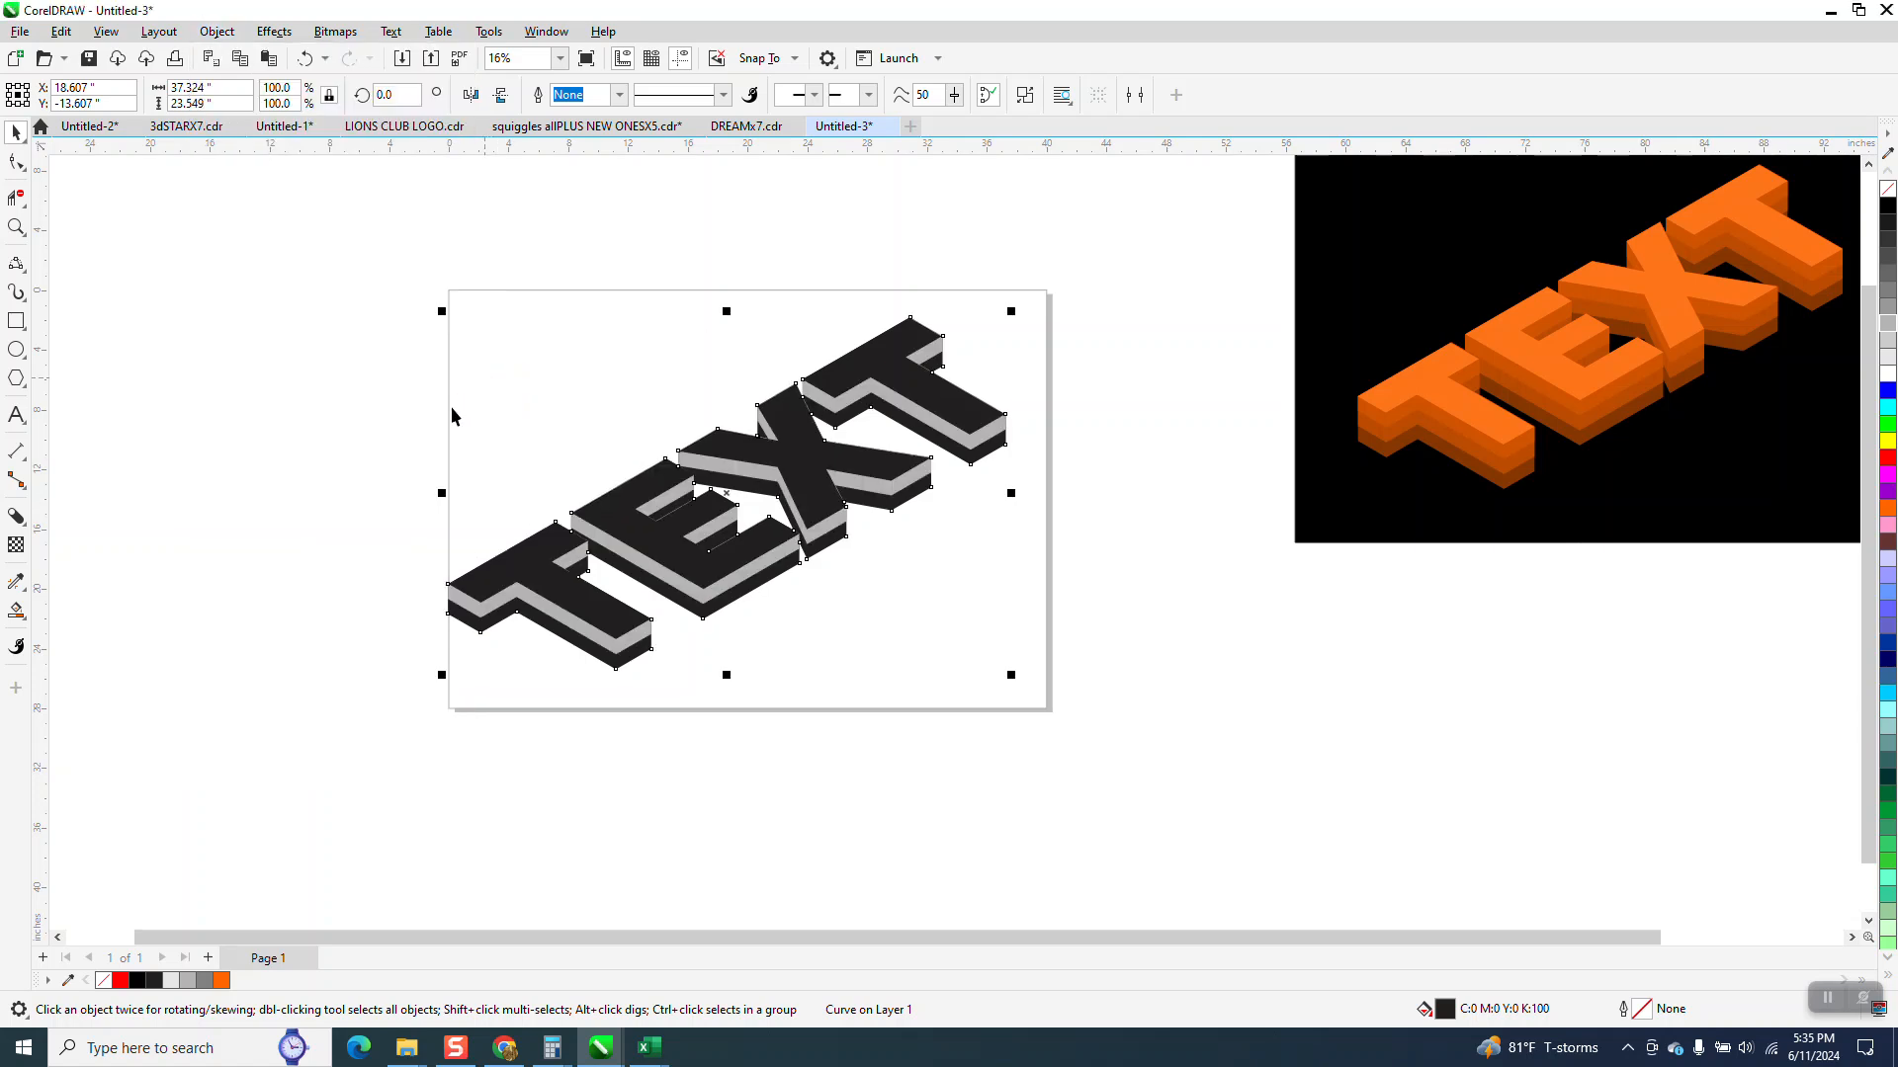
pyautogui.click(342, 464)
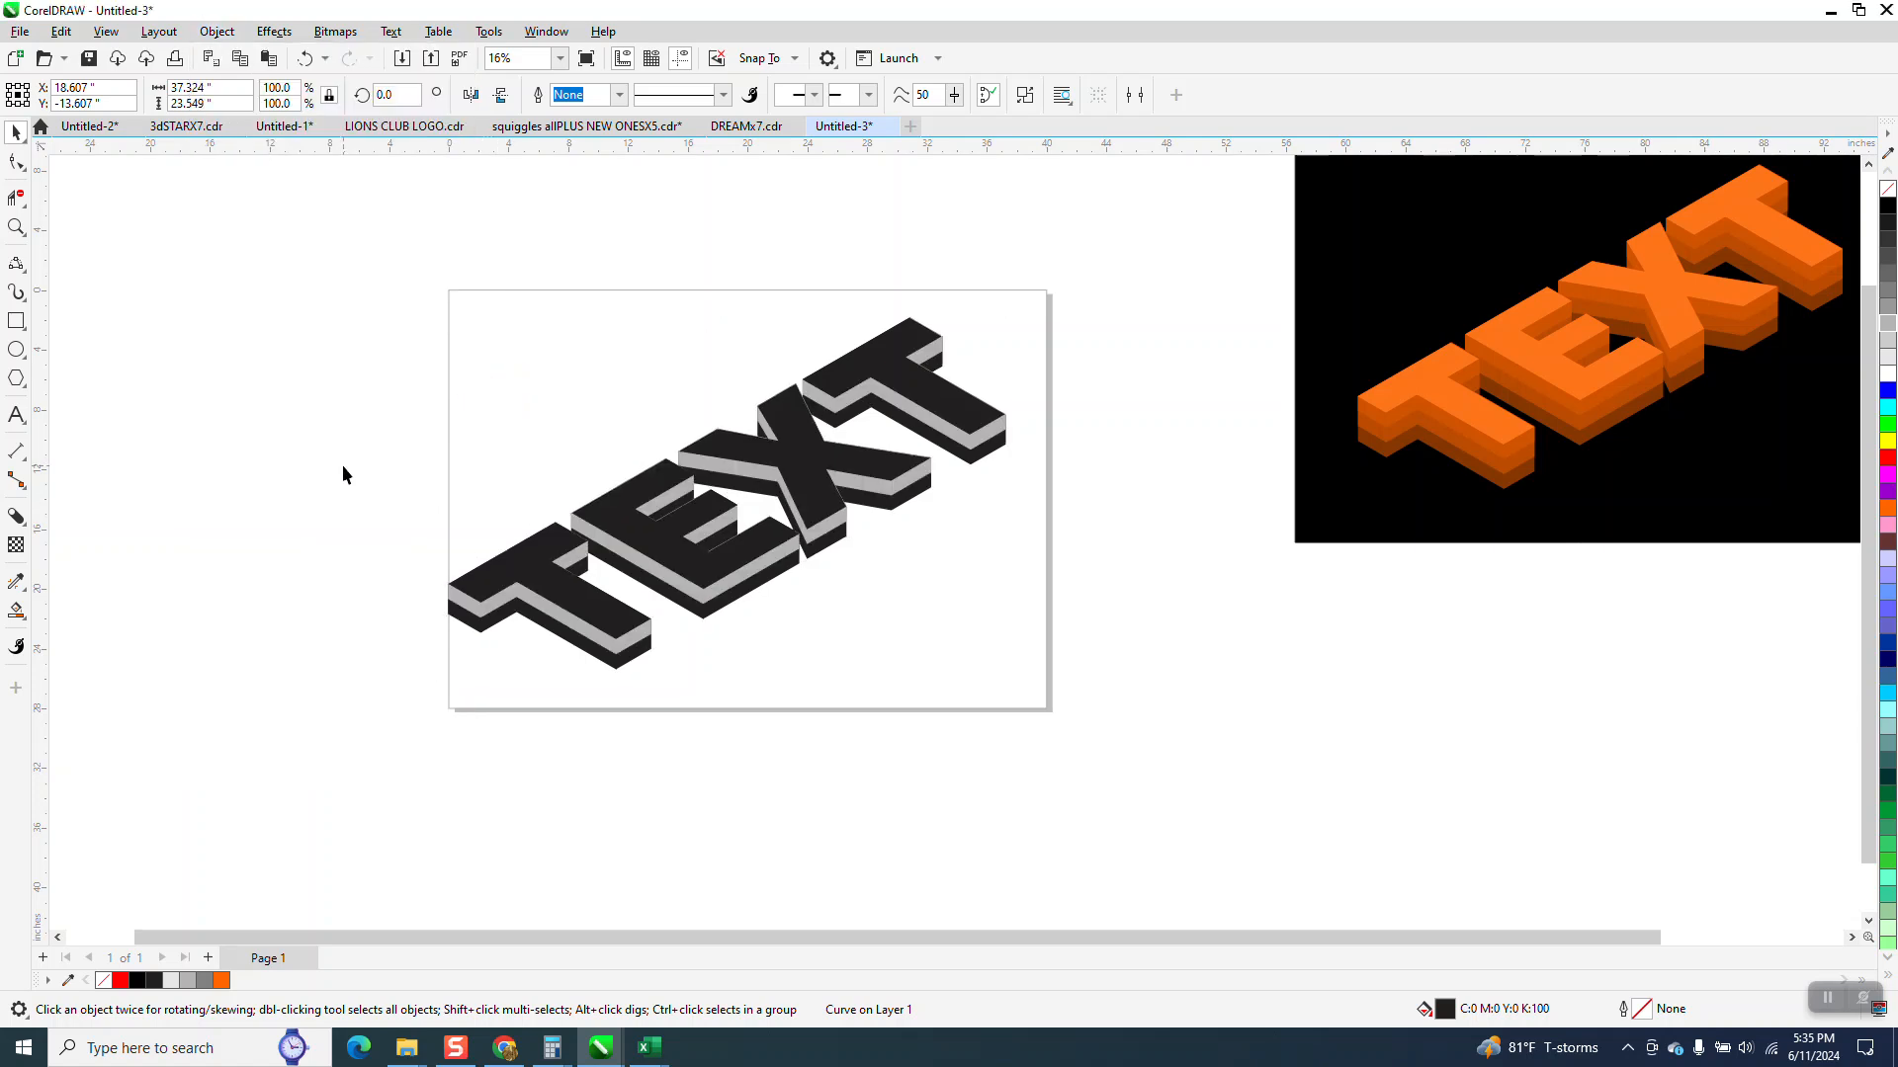
# Fill the rearmost shadow curve with dark grey.
pyautogui.click(626, 668)
pyautogui.click(1890, 283)
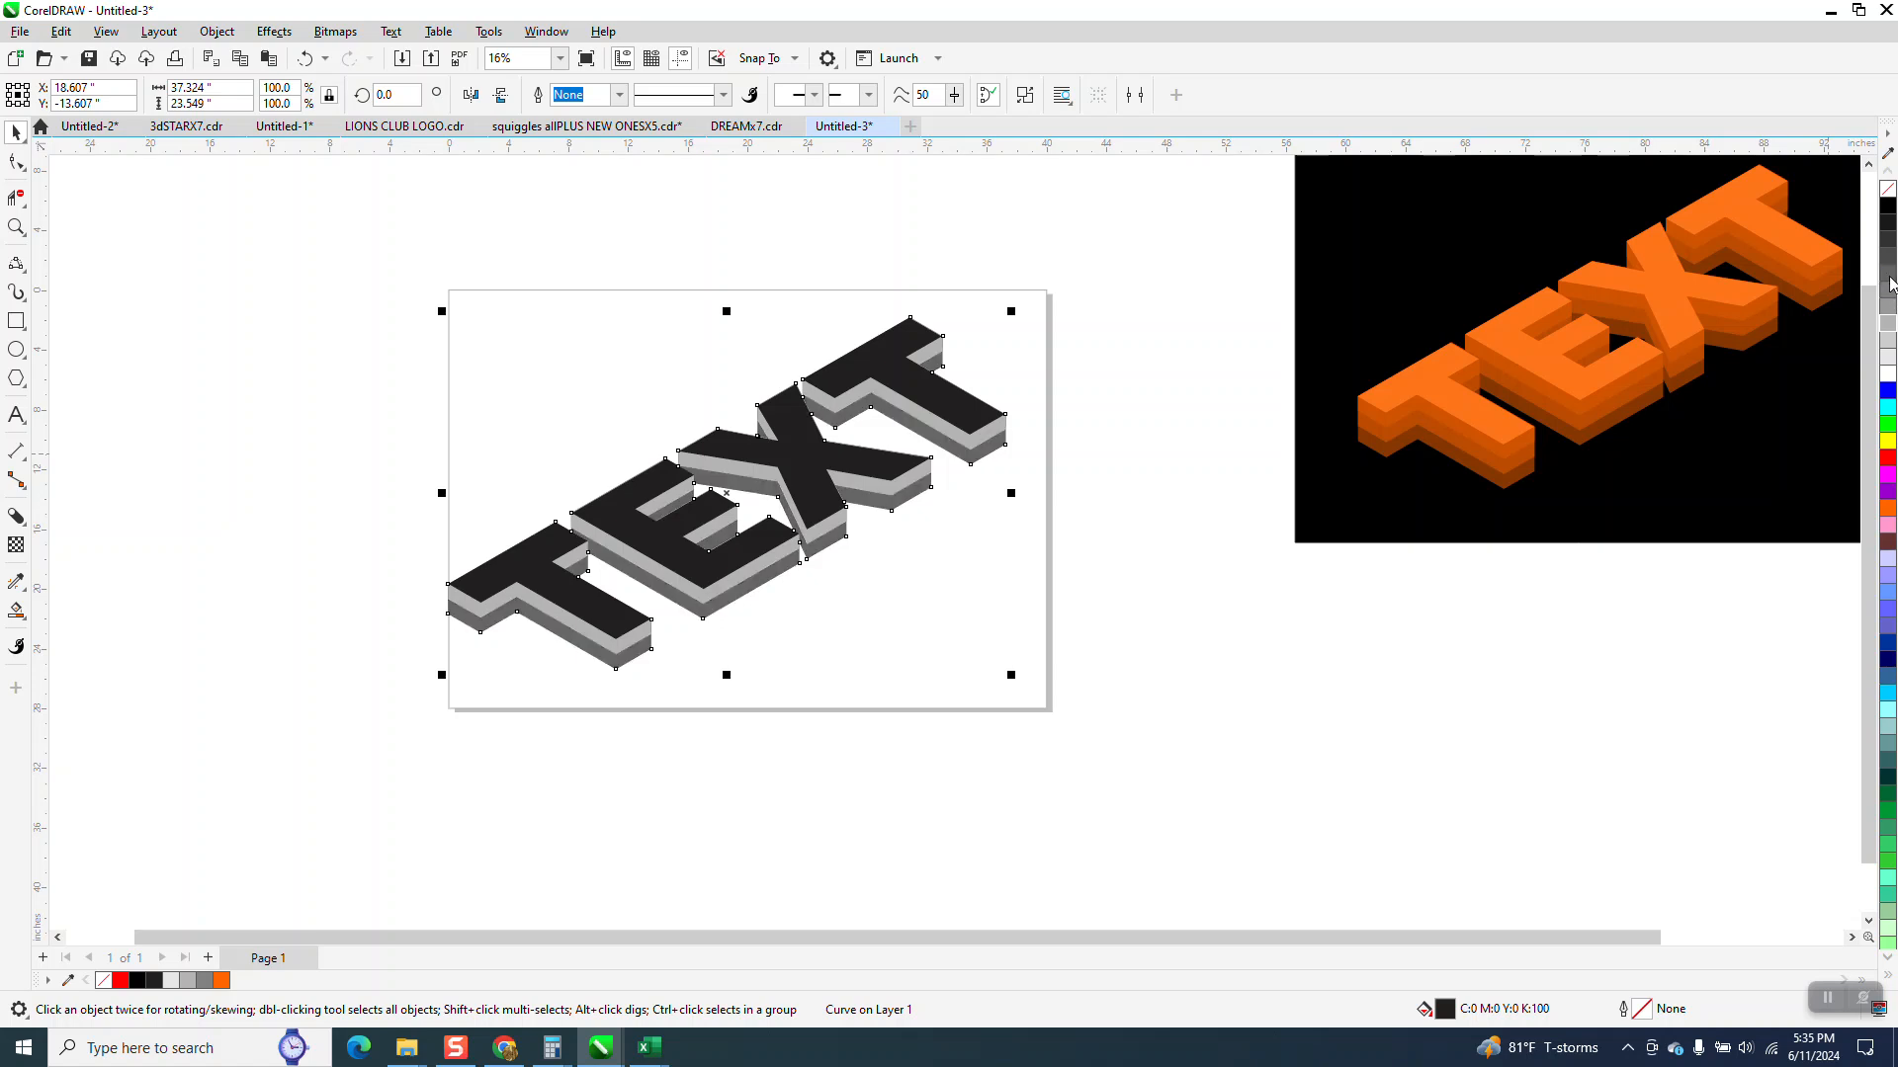
pyautogui.click(886, 595)
# Apply a third block shadow to the black text with a depth of 3 inches and a direction of 20 degrees.
pyautogui.click(554, 553)
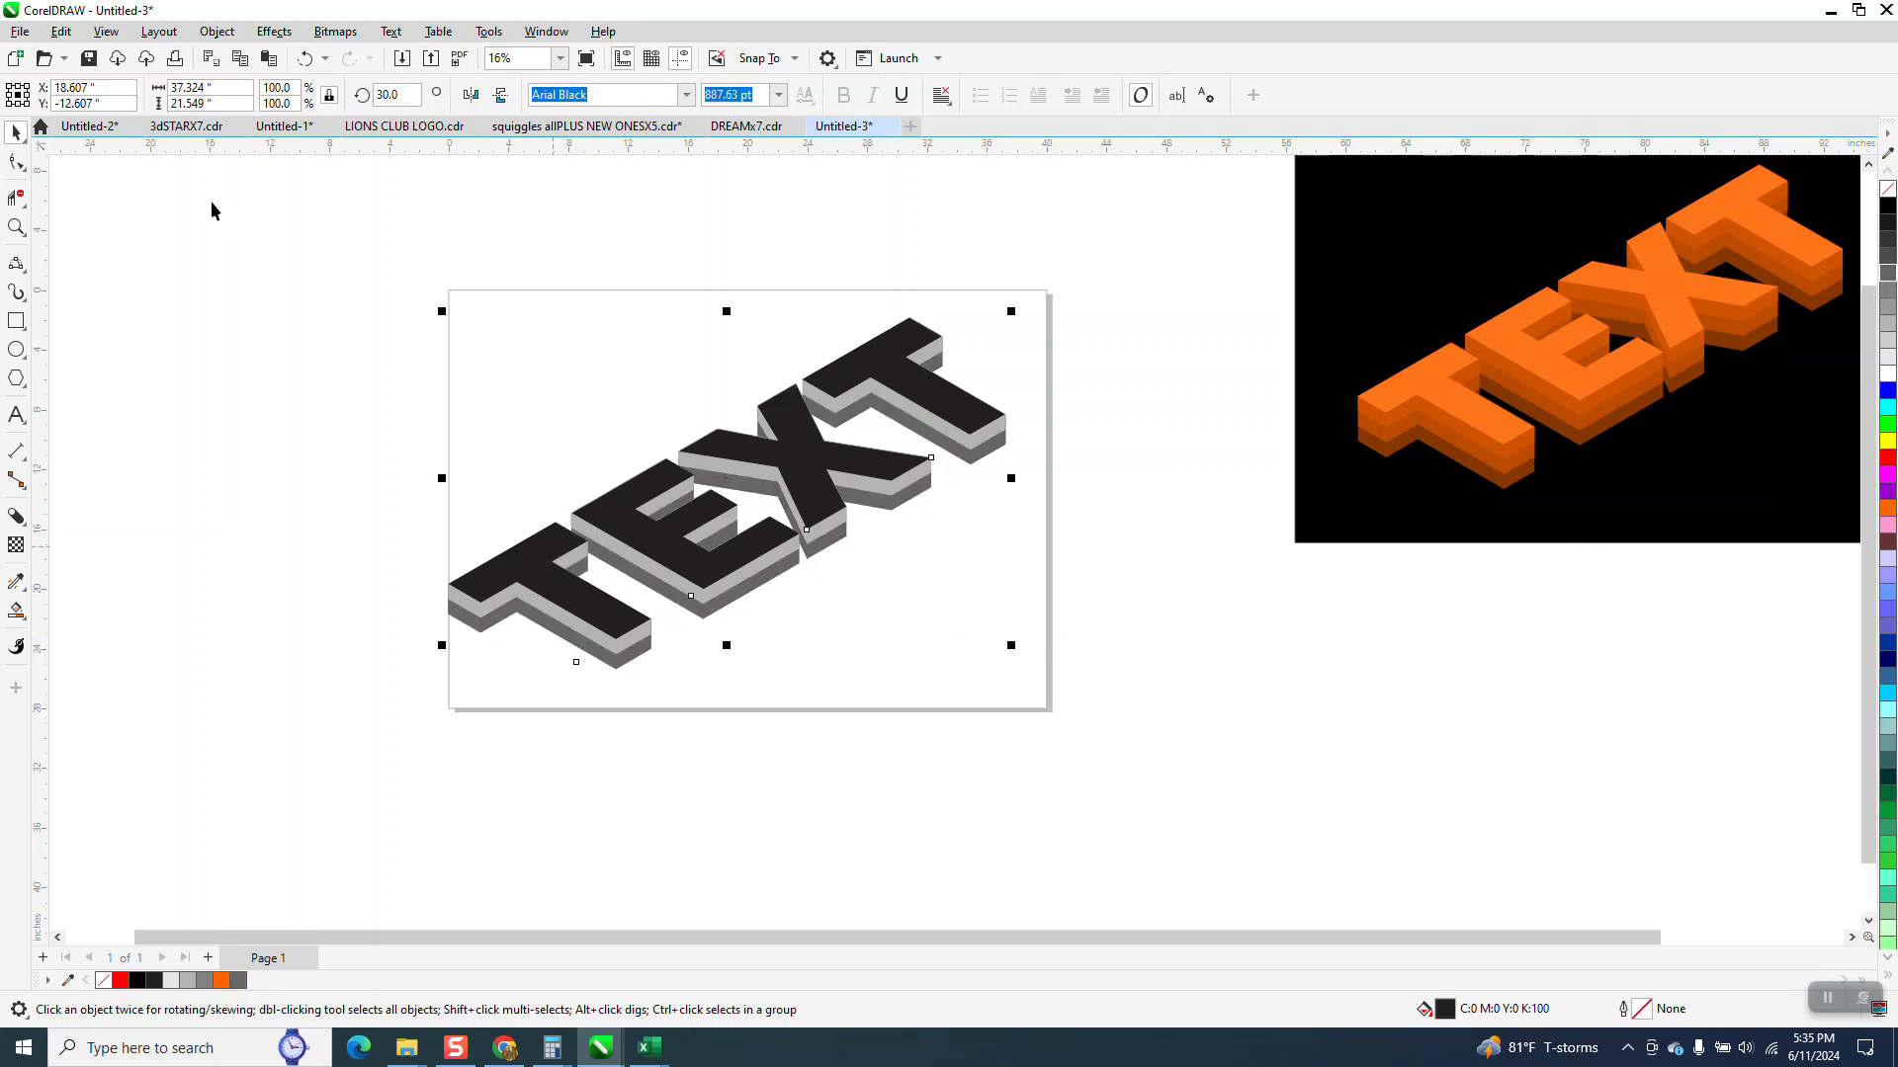
pyautogui.click(16, 515)
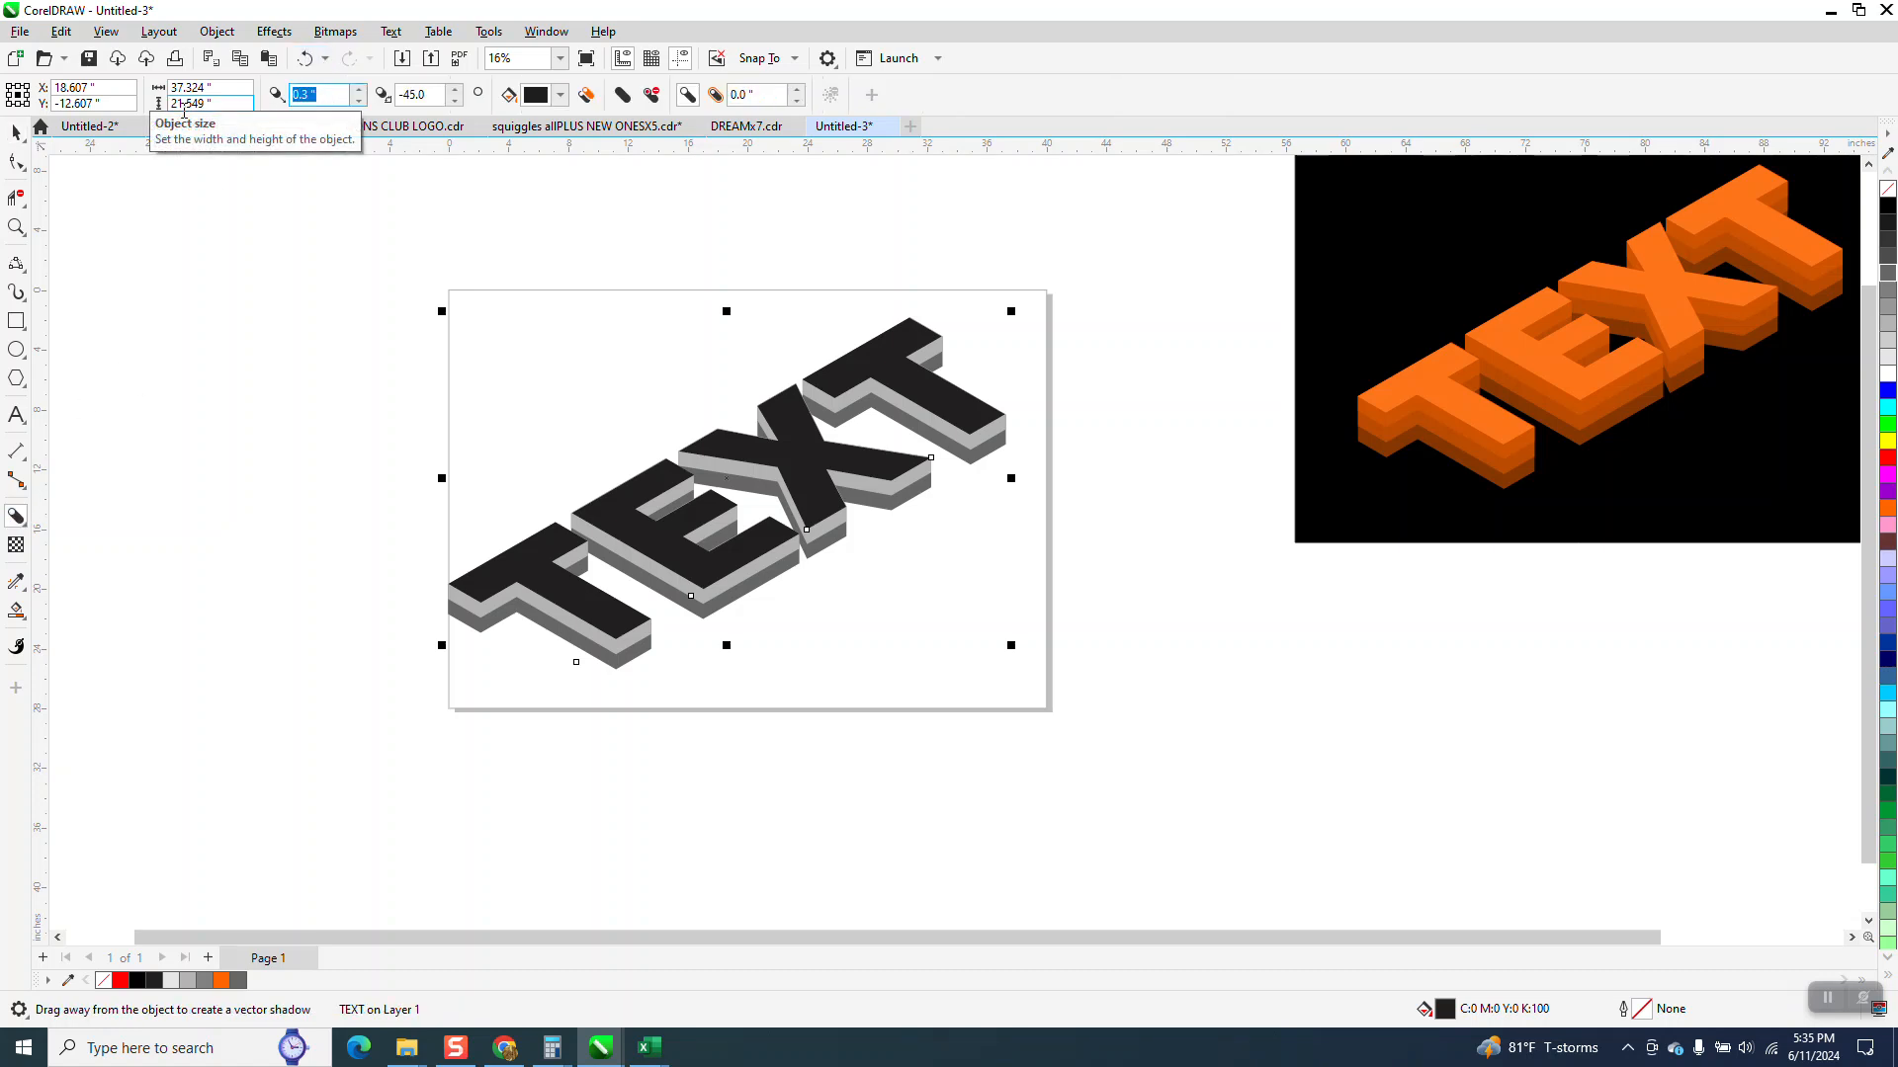
pyautogui.moveTo(430, 96); pyautogui.dragTo(374, 104)
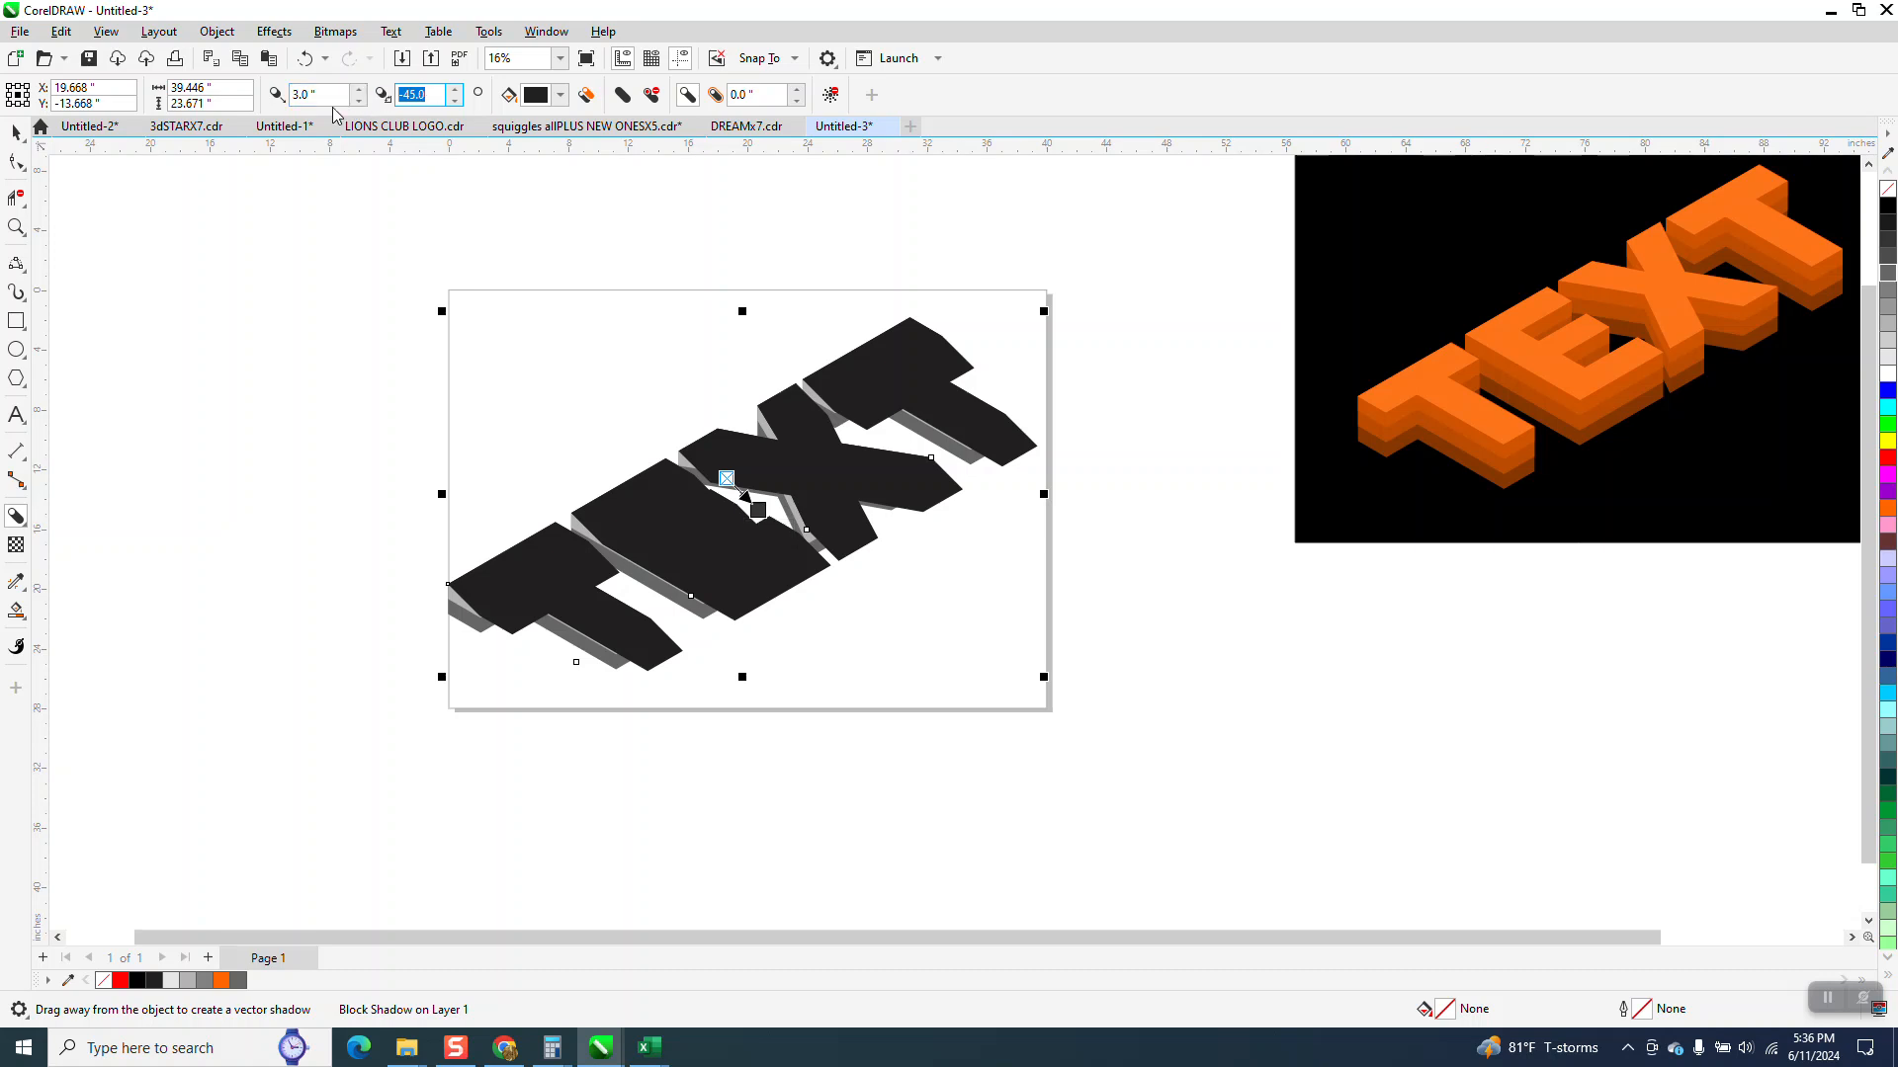
pyautogui.write('20')
pyautogui.press('Return')
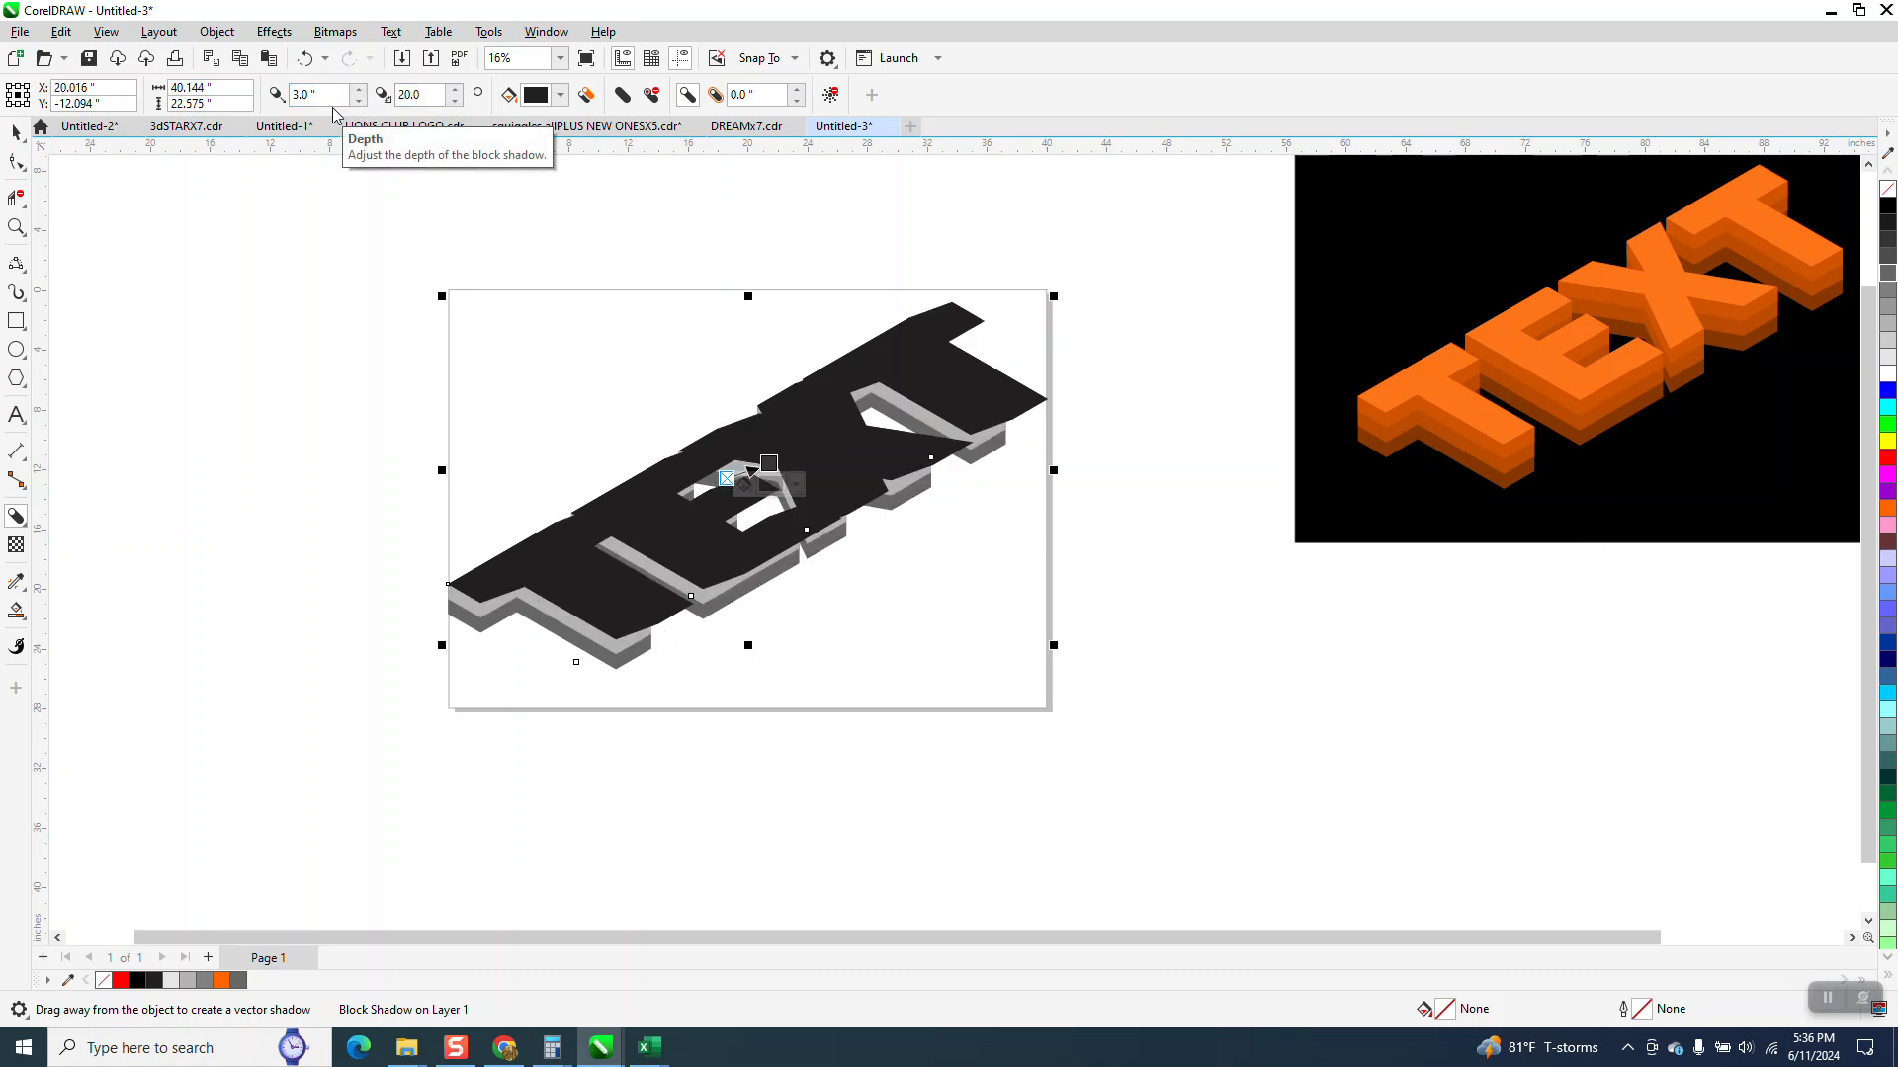
# Undo the 20-degree block shadow on the text and recreate it 3 inches deep with a direction of 270 degrees.
pyautogui.click(307, 60)
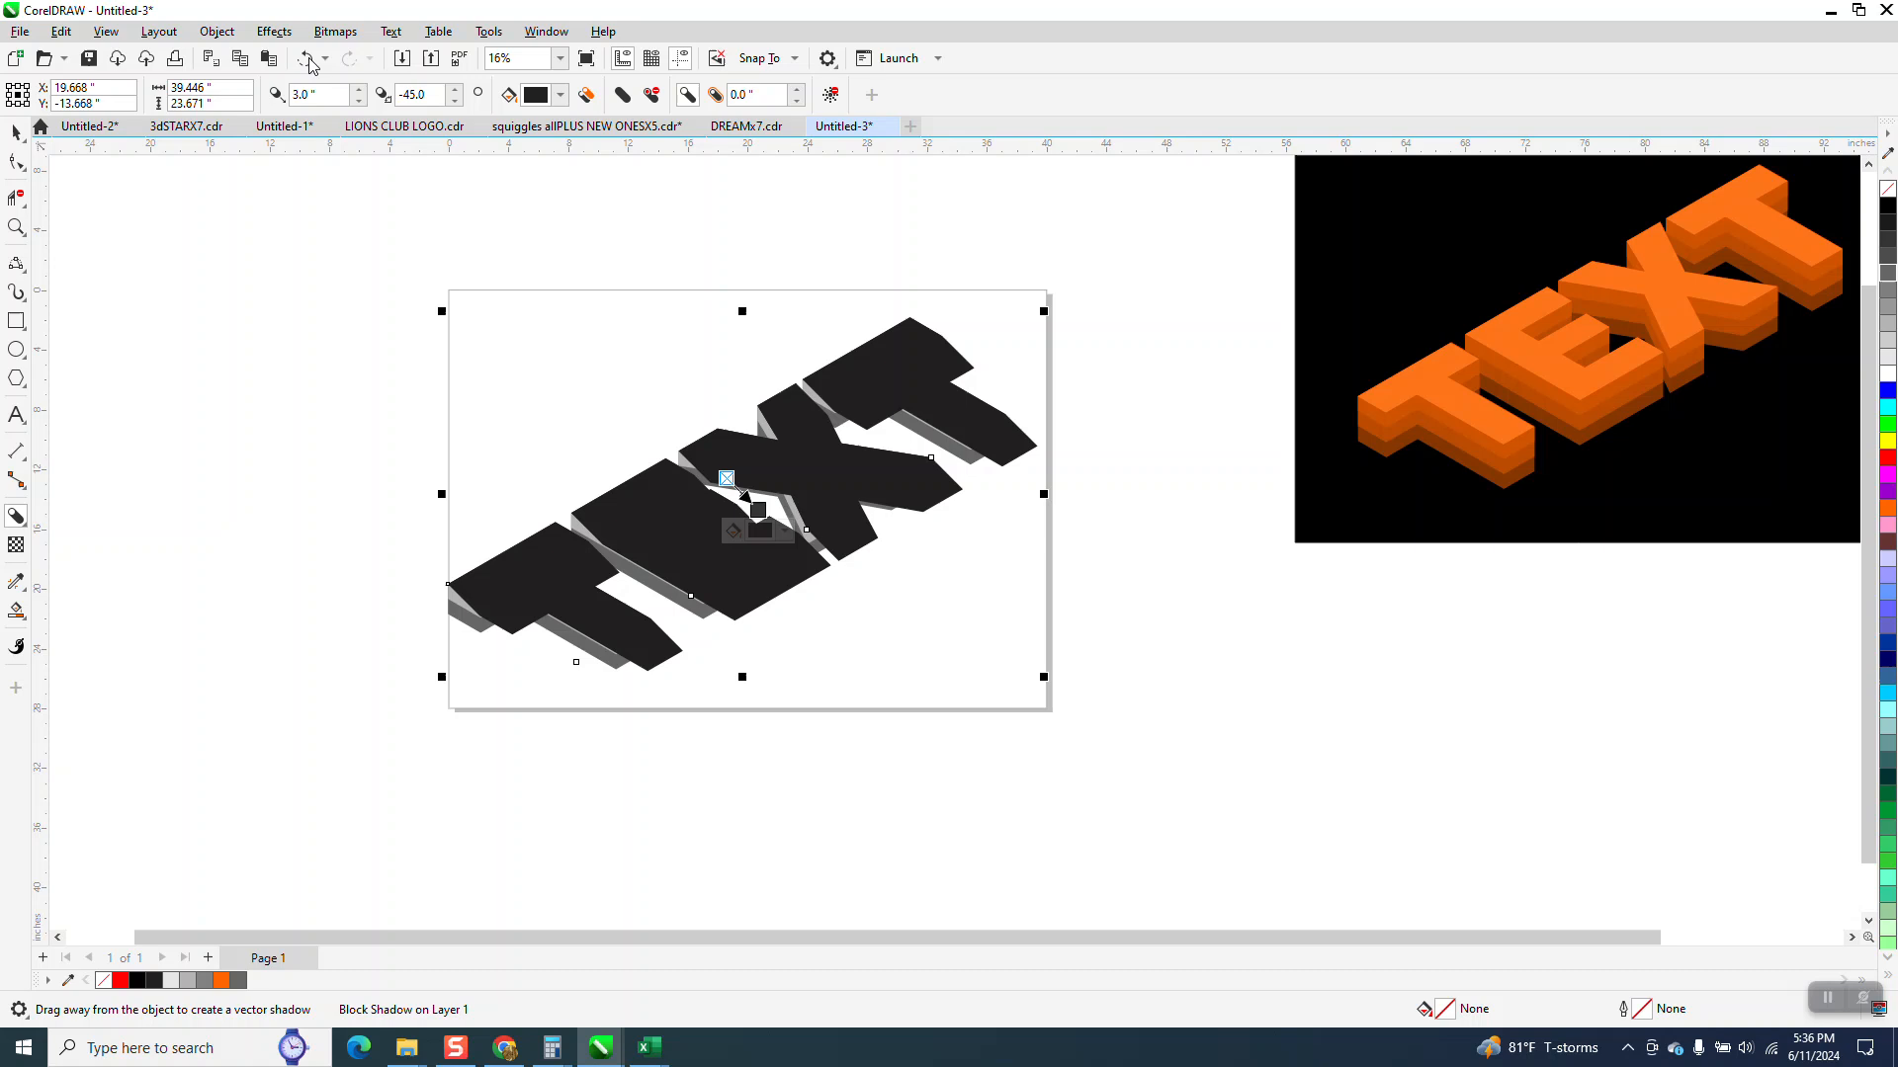
pyautogui.click(308, 60)
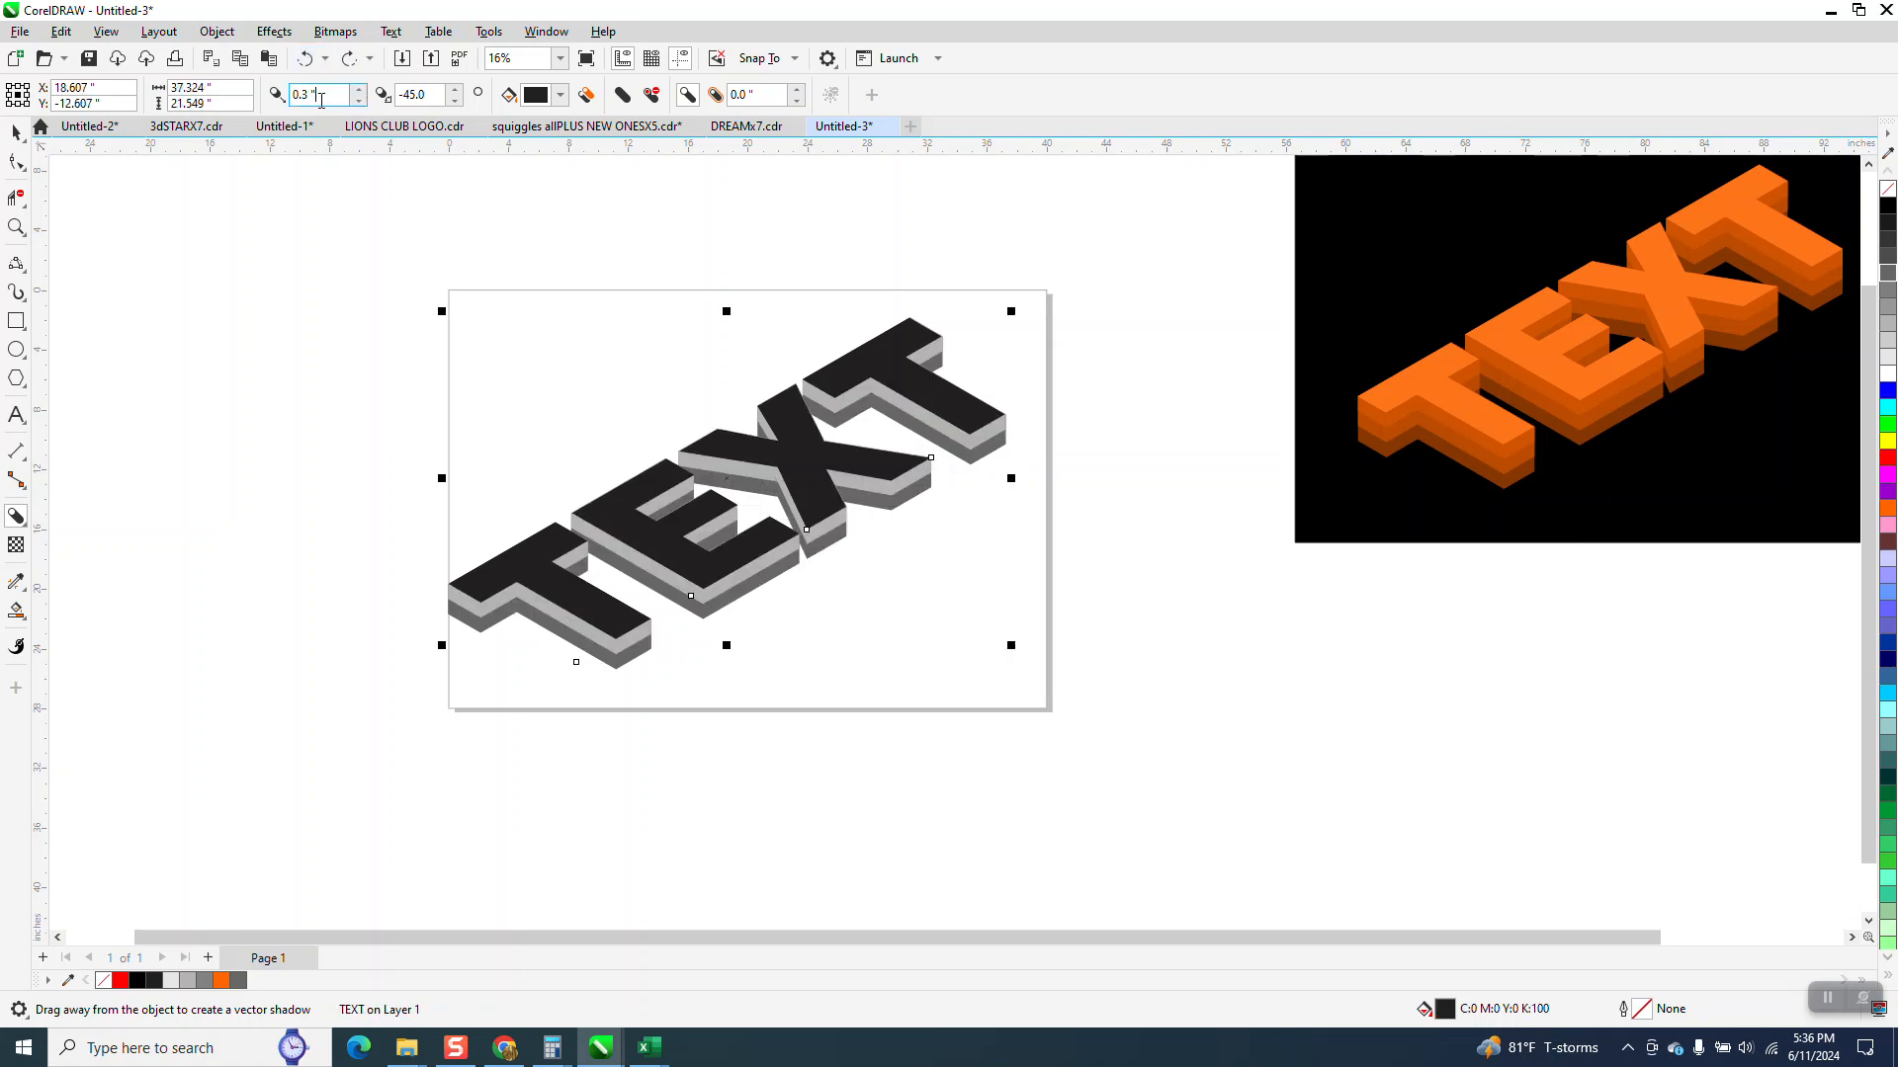
pyautogui.moveTo(322, 100); pyautogui.dragTo(255, 84)
pyautogui.write('3')
pyautogui.press('Return')
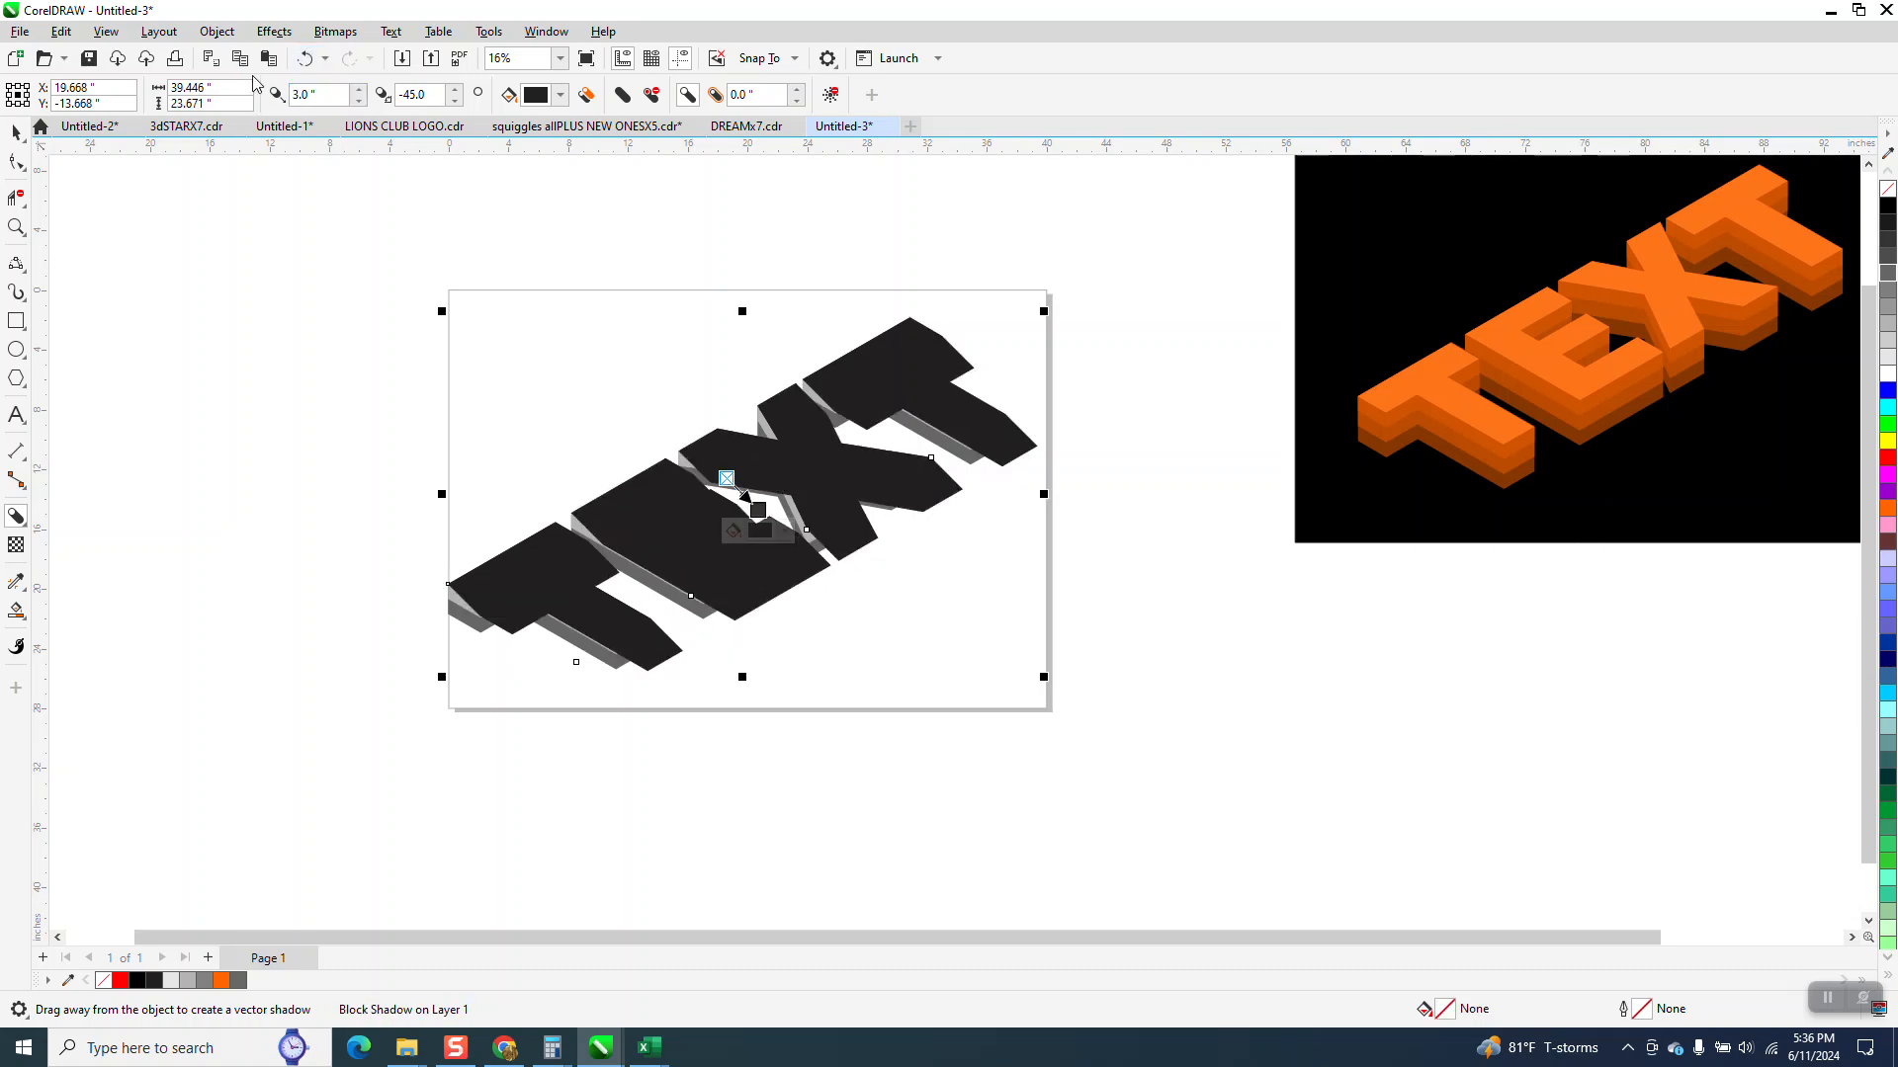
pyautogui.moveTo(435, 96); pyautogui.dragTo(336, 109)
pyautogui.write('2')
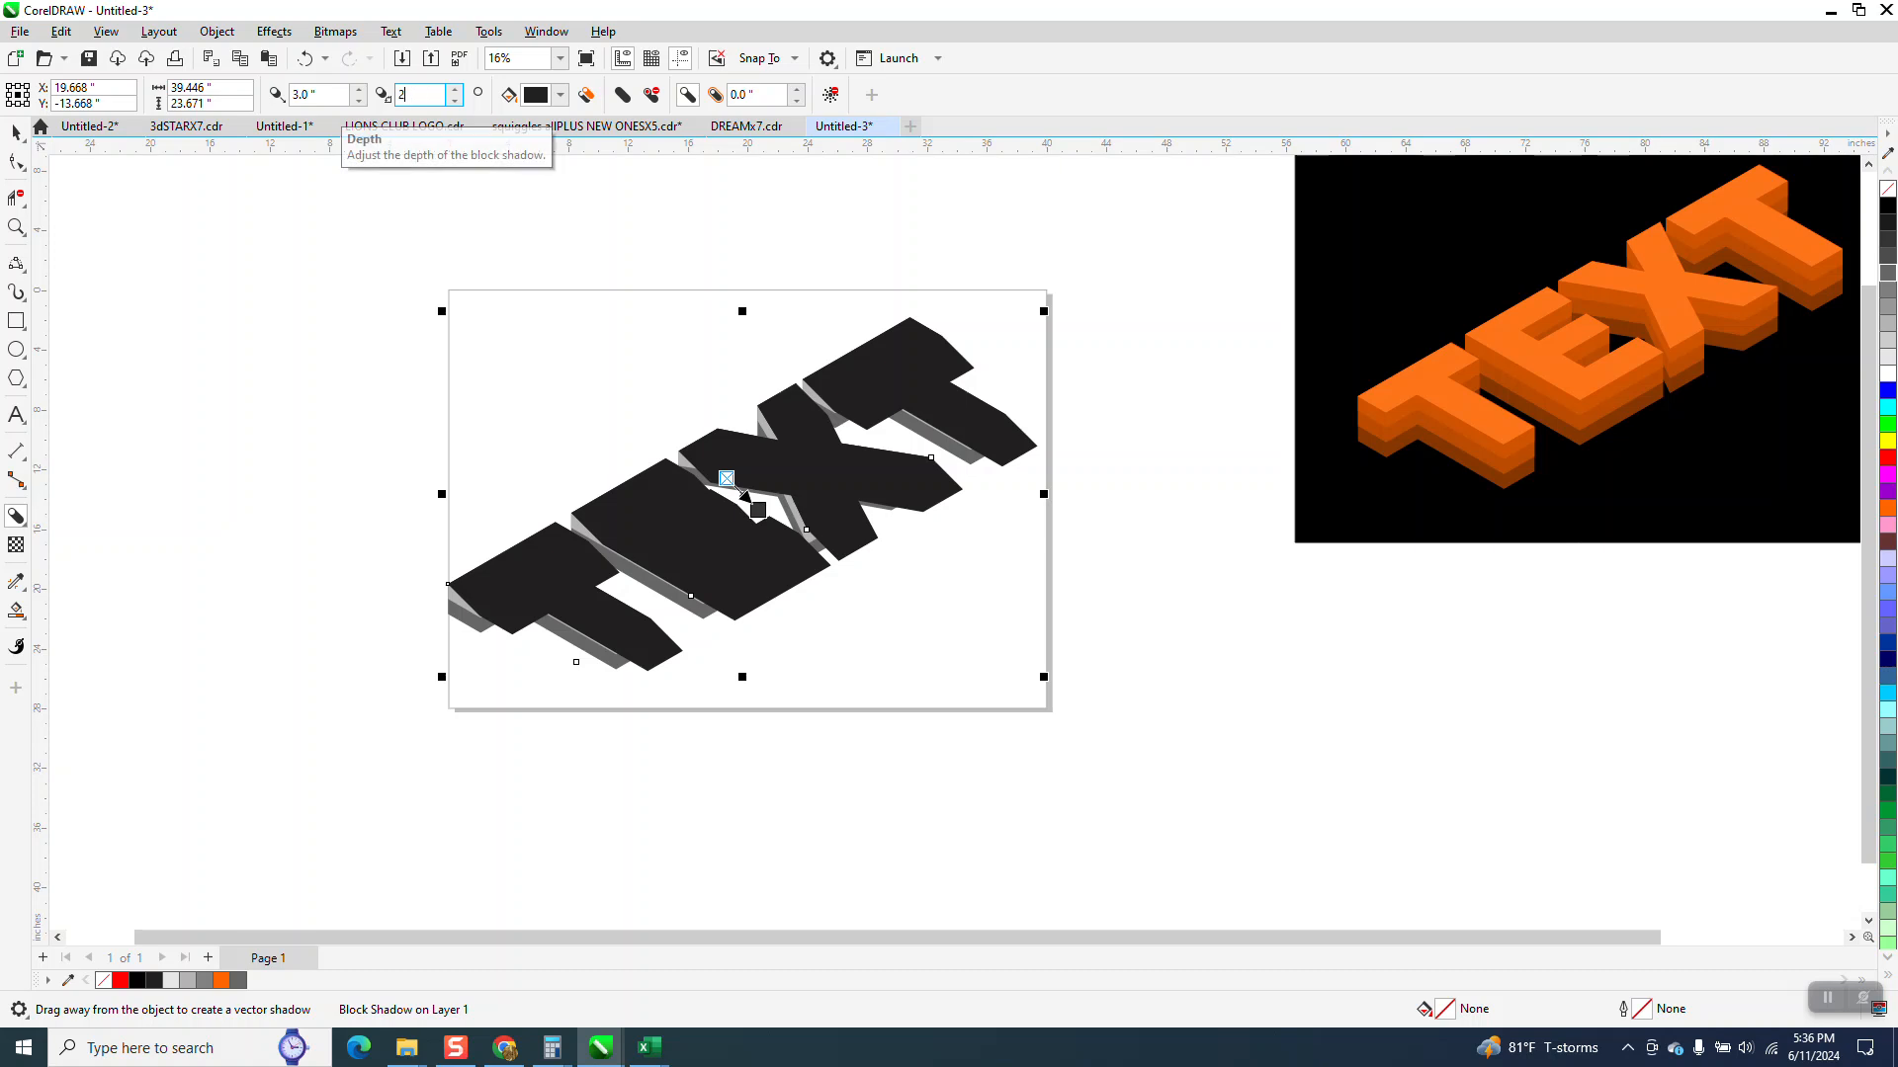
pyautogui.write('70')
pyautogui.press('Return')
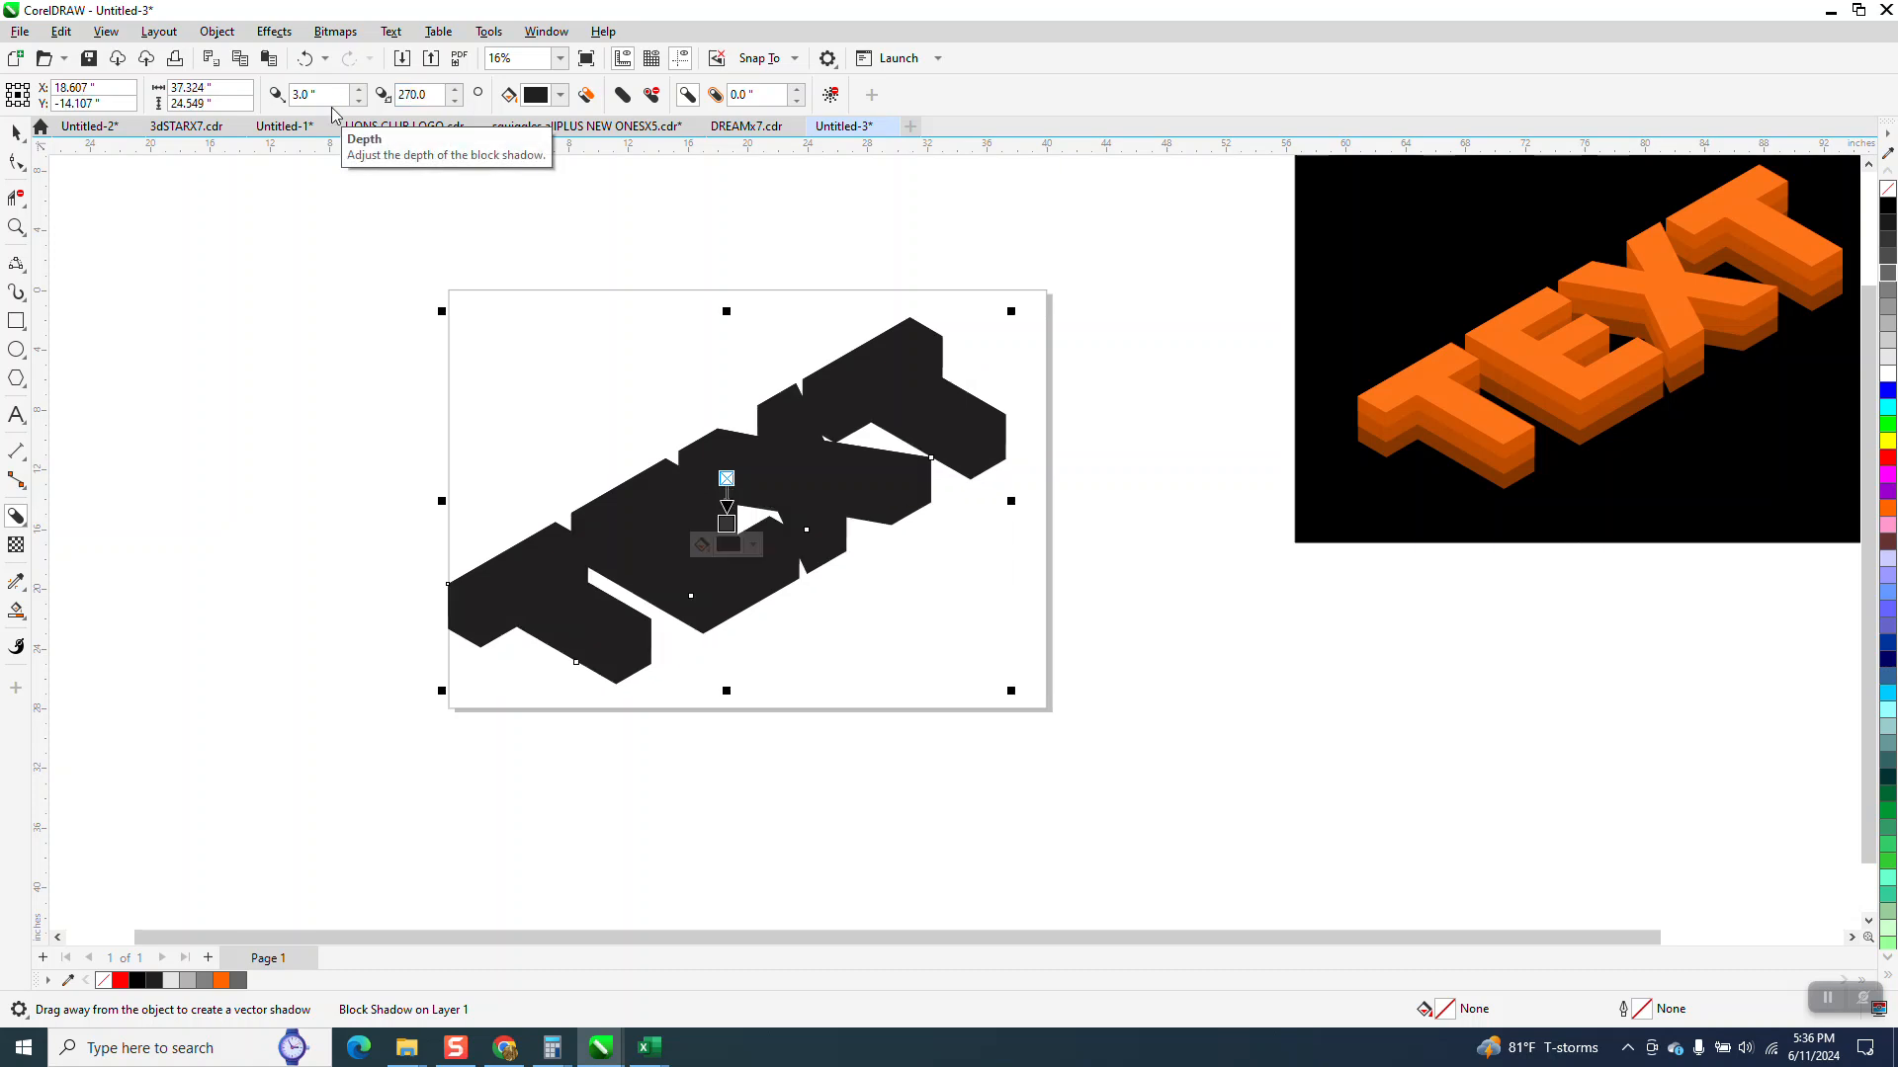
# Break the 3-inch block shadow apart from the text and send the separated curve to the back of the page.
pyautogui.click(217, 31)
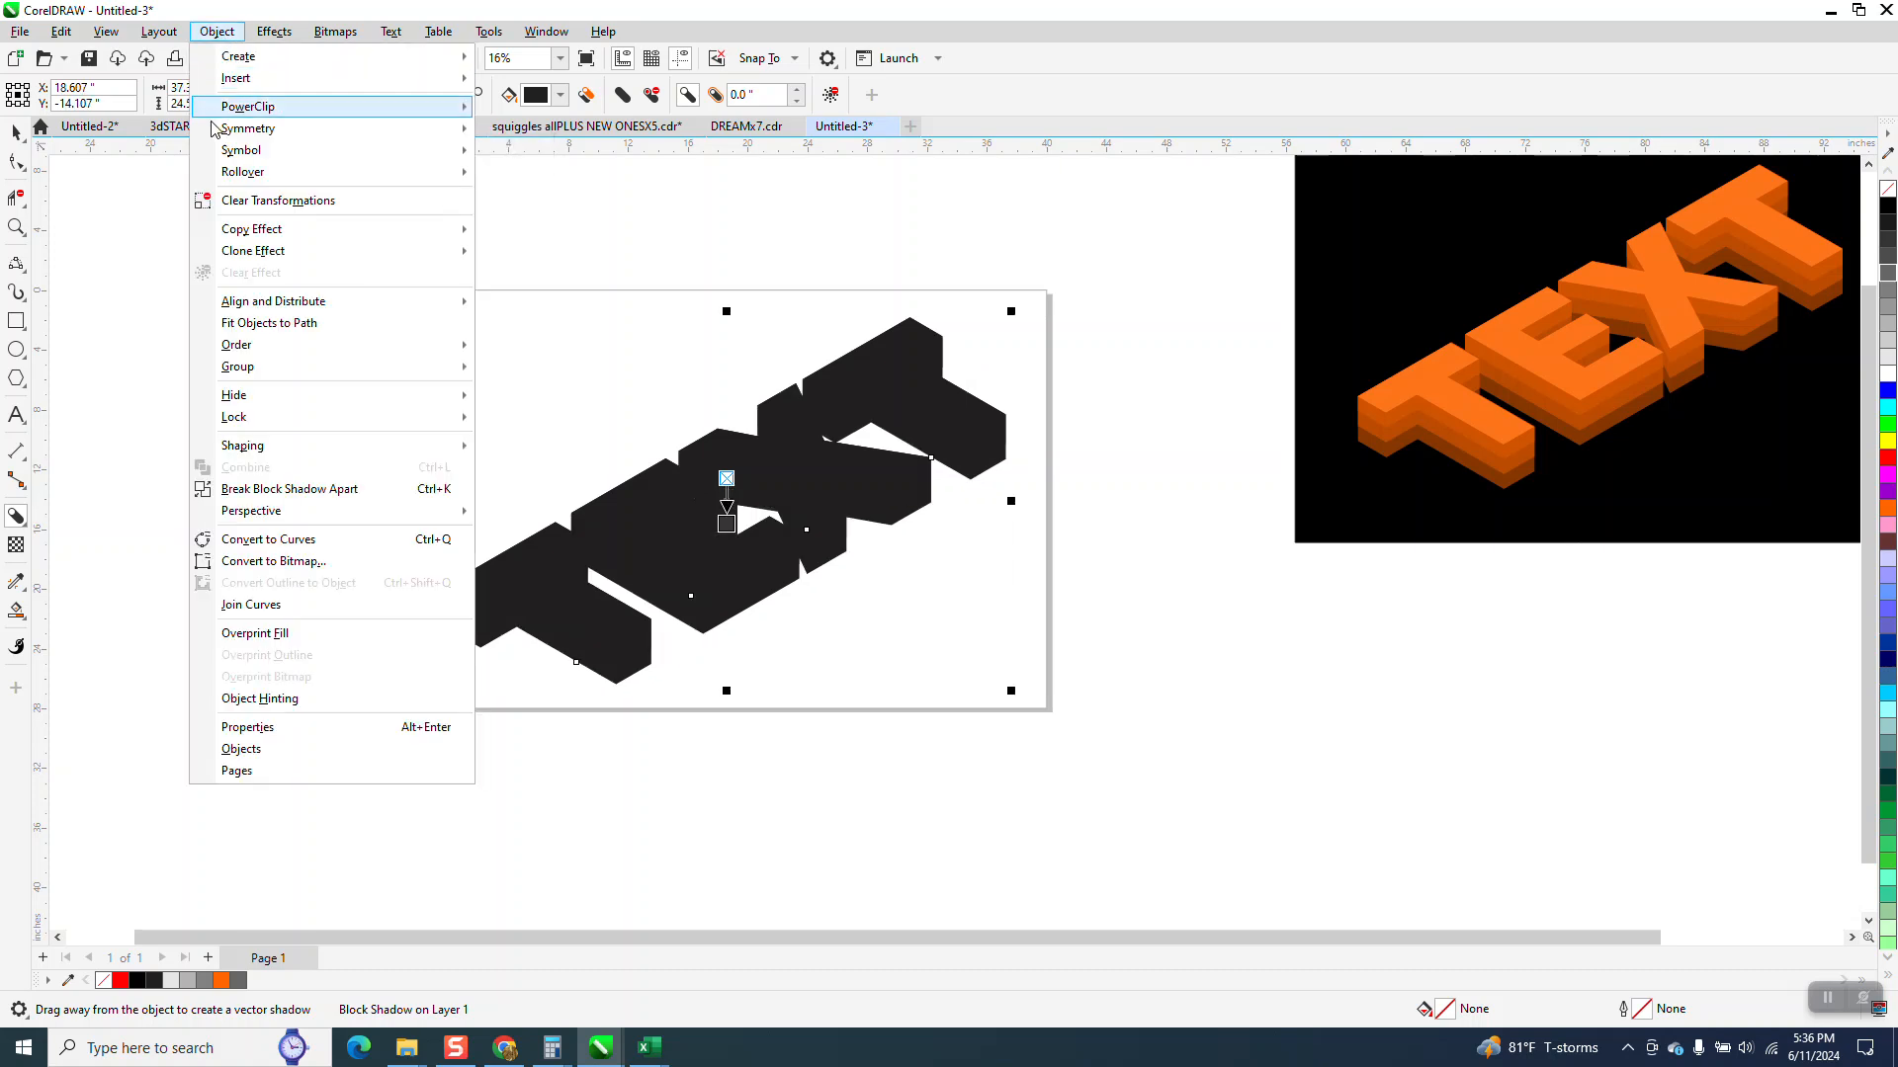
pyautogui.click(246, 492)
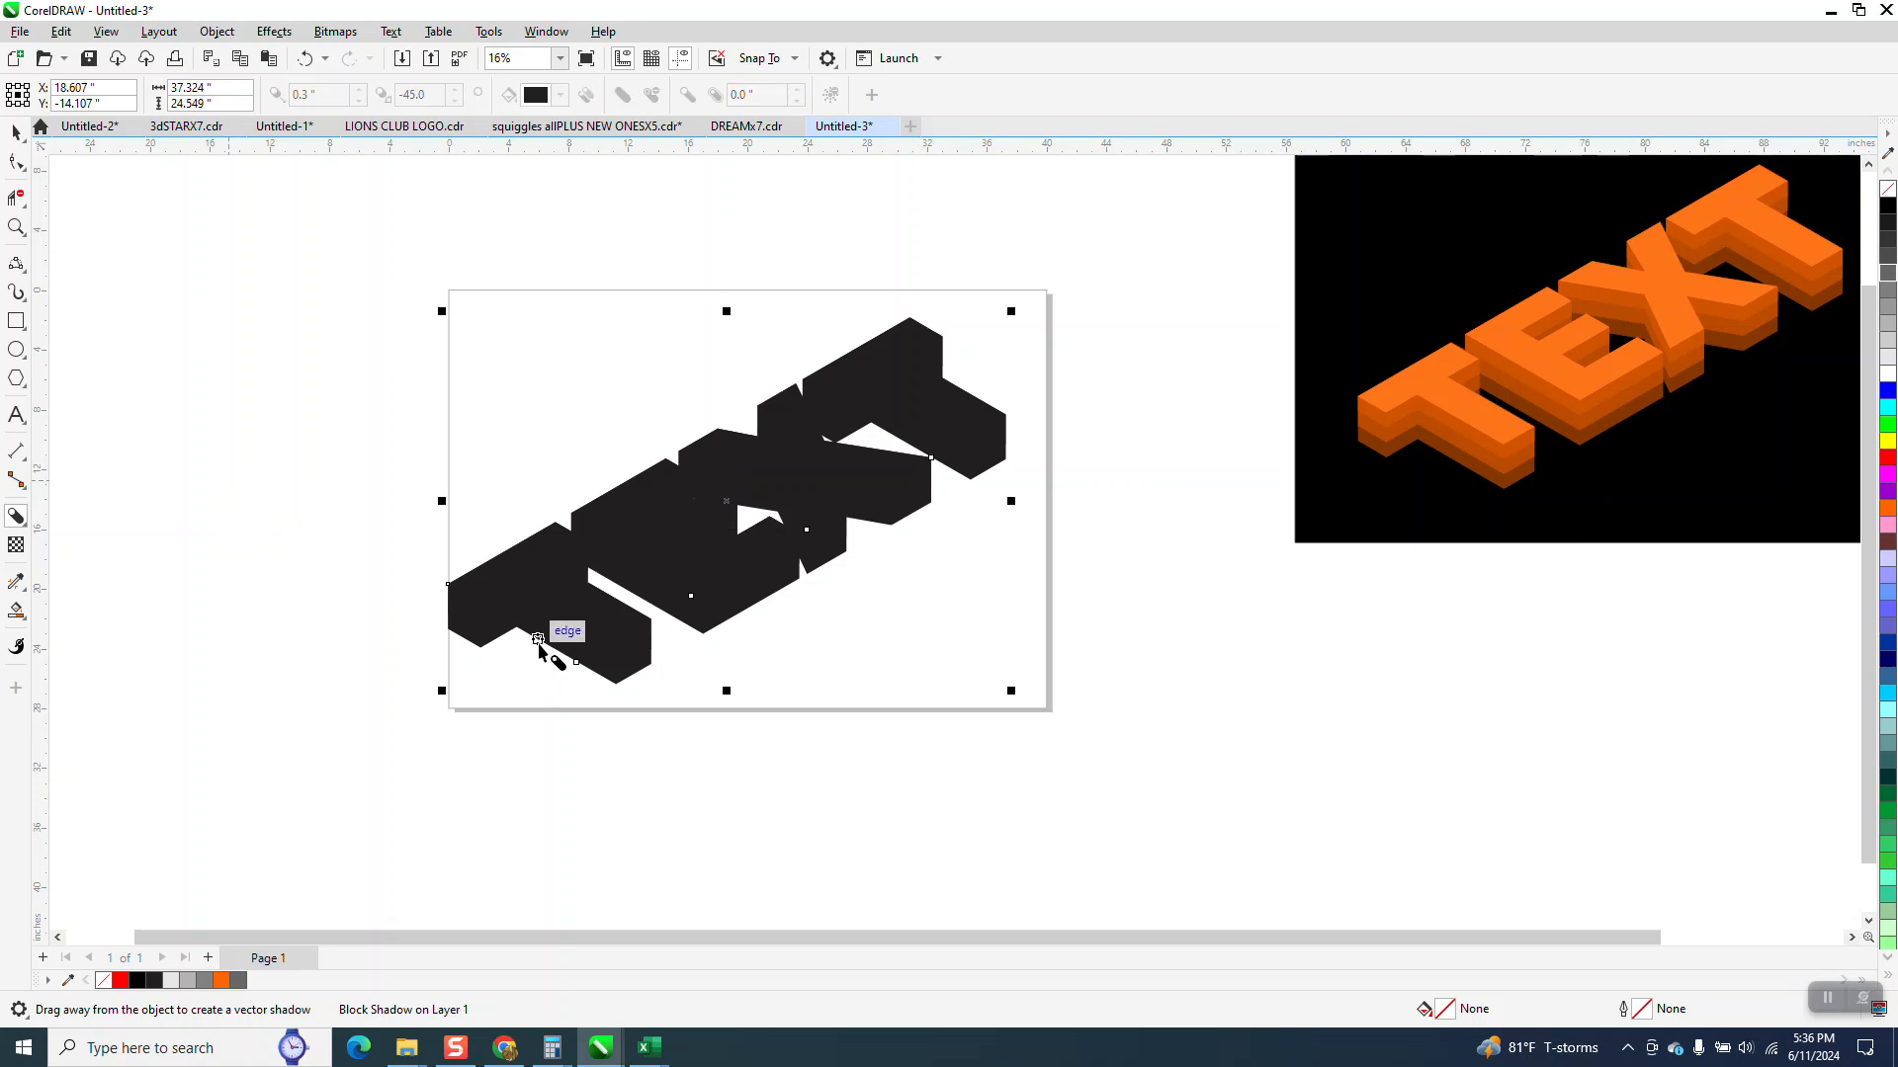
pyautogui.click(14, 132)
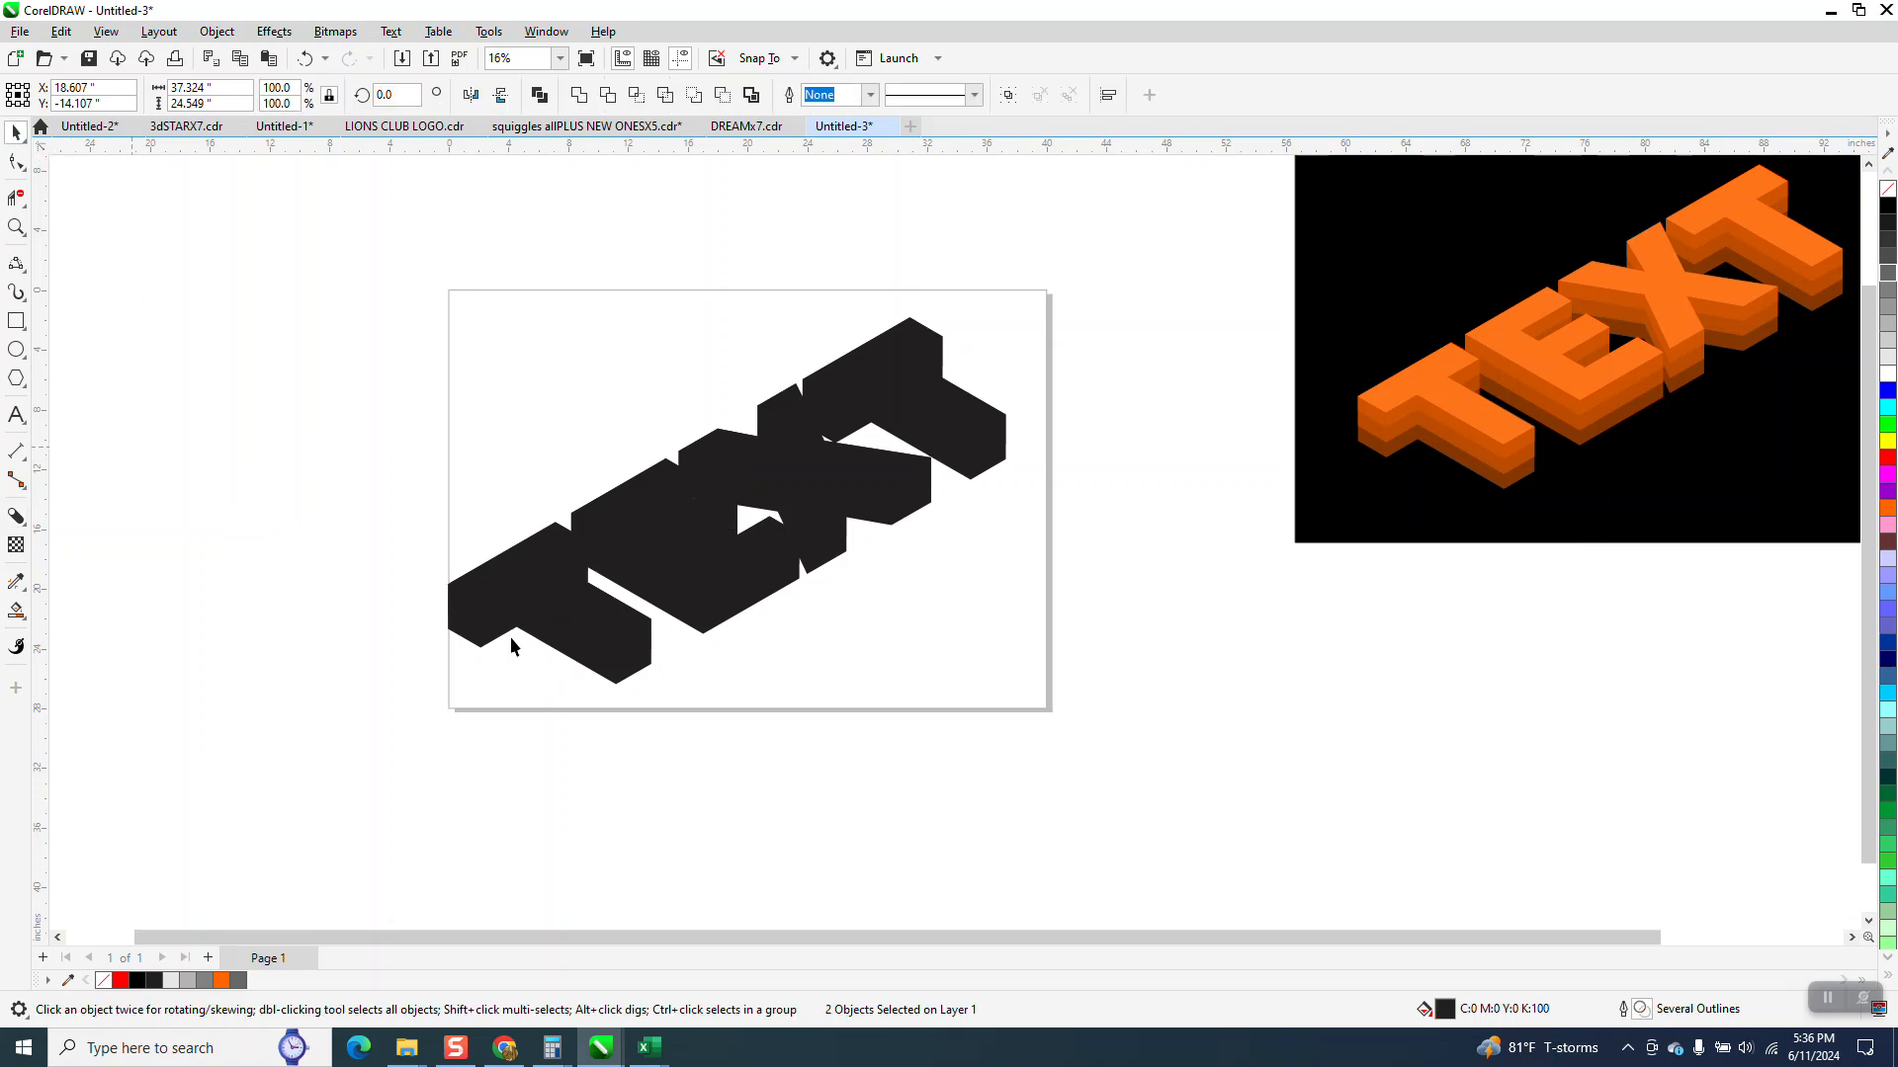
pyautogui.click(617, 672)
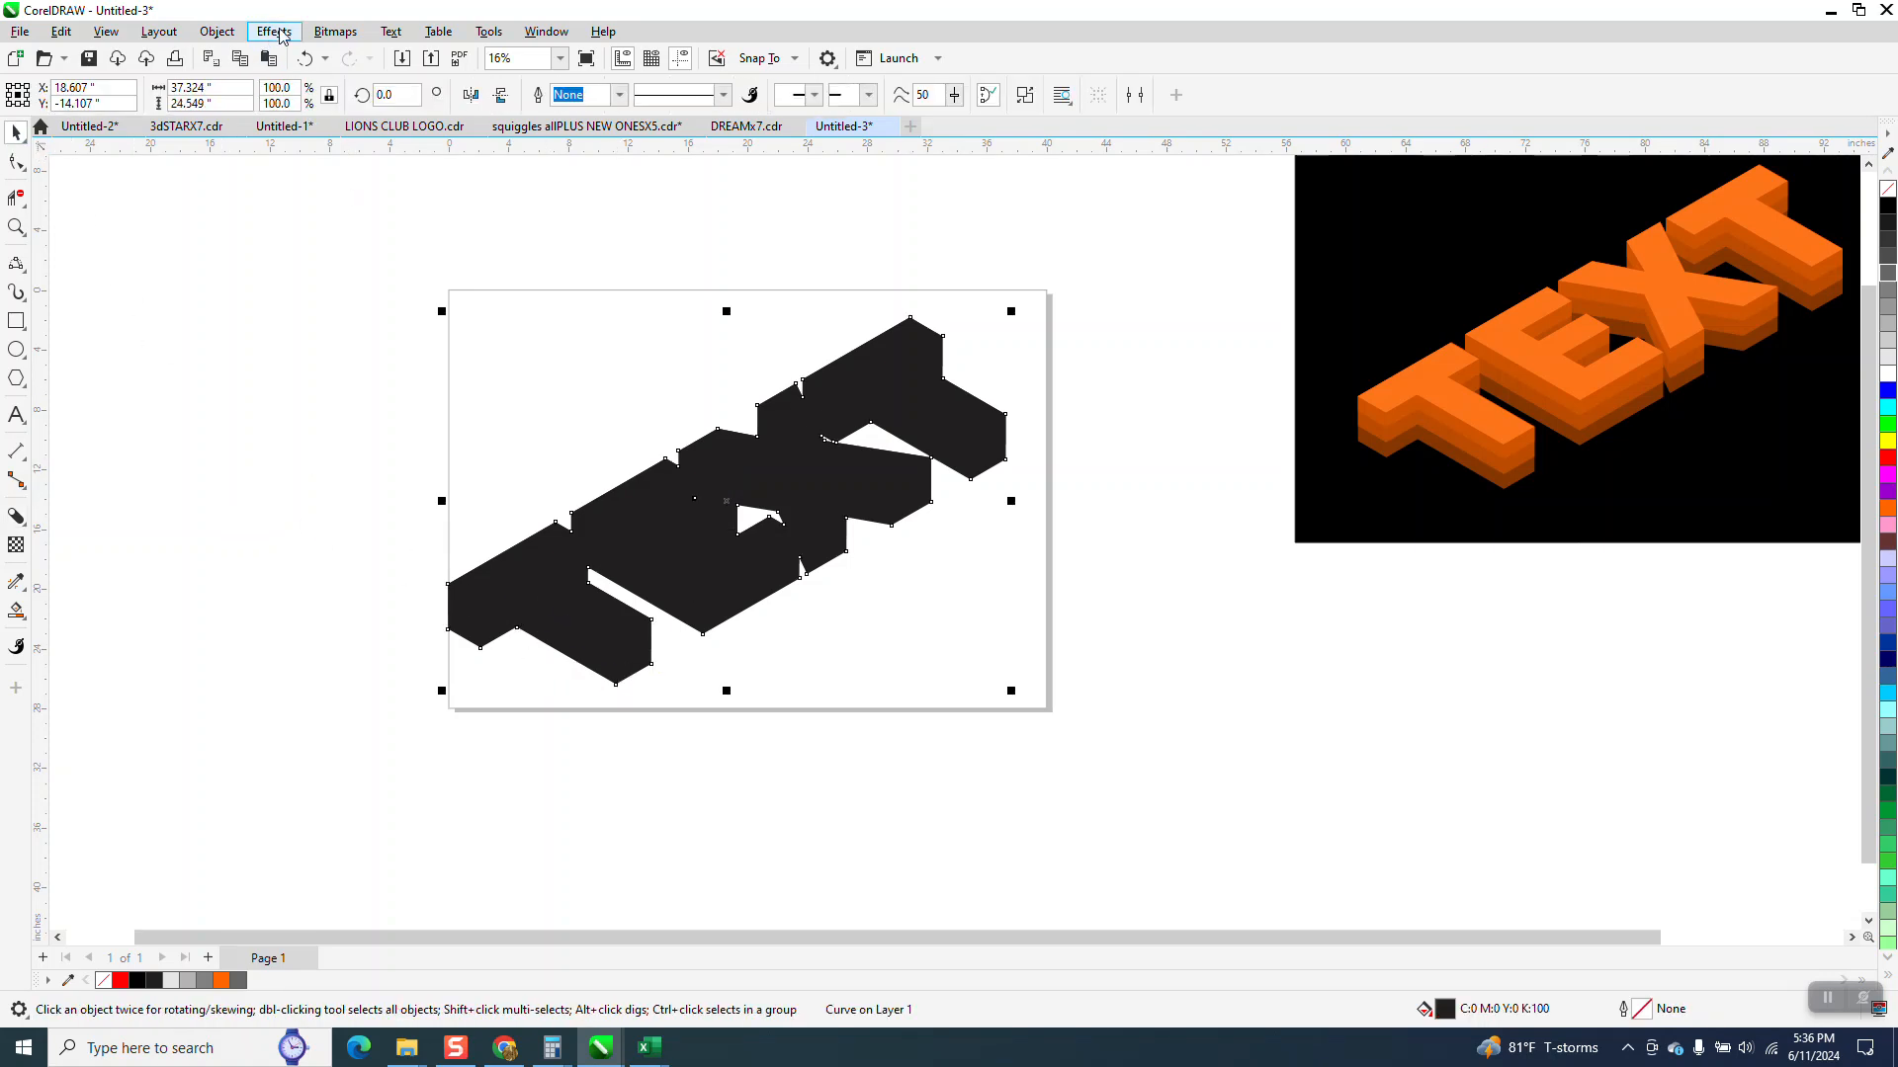
pyautogui.click(217, 31)
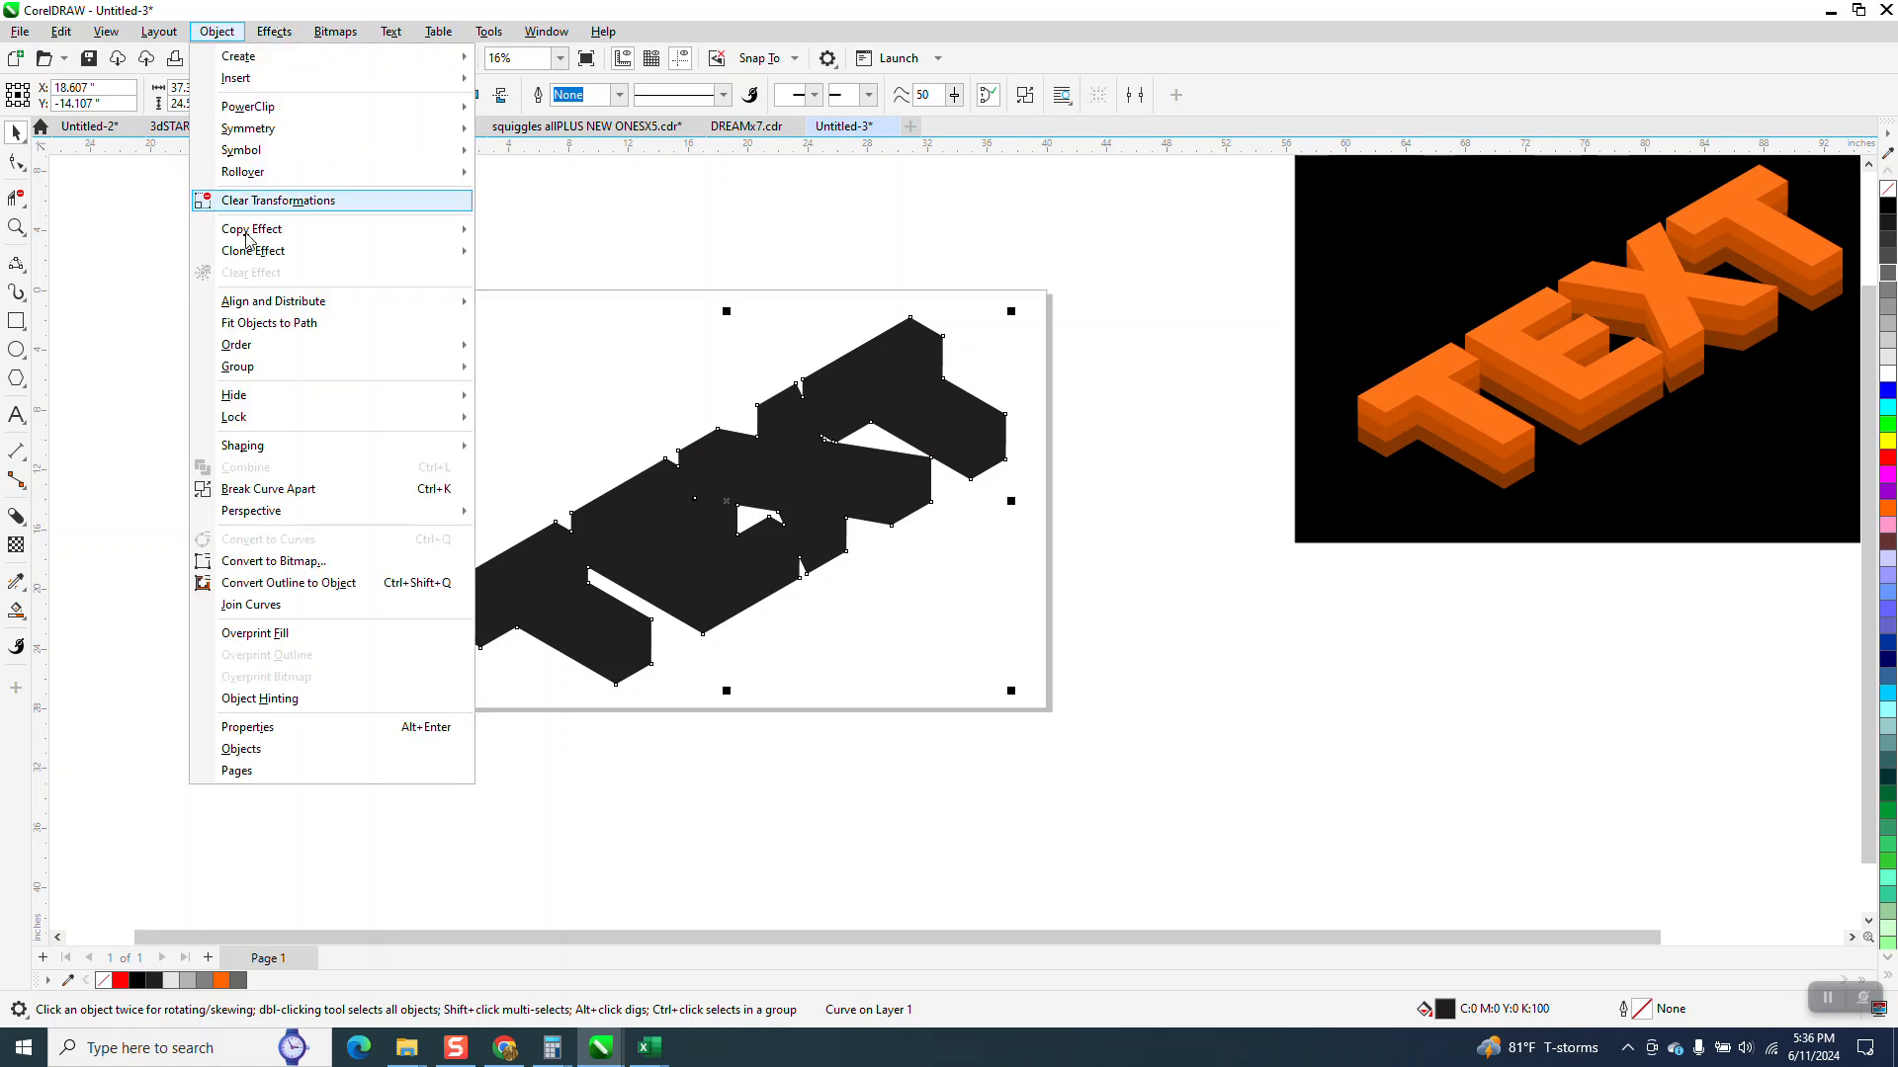
pyautogui.moveTo(261, 354)
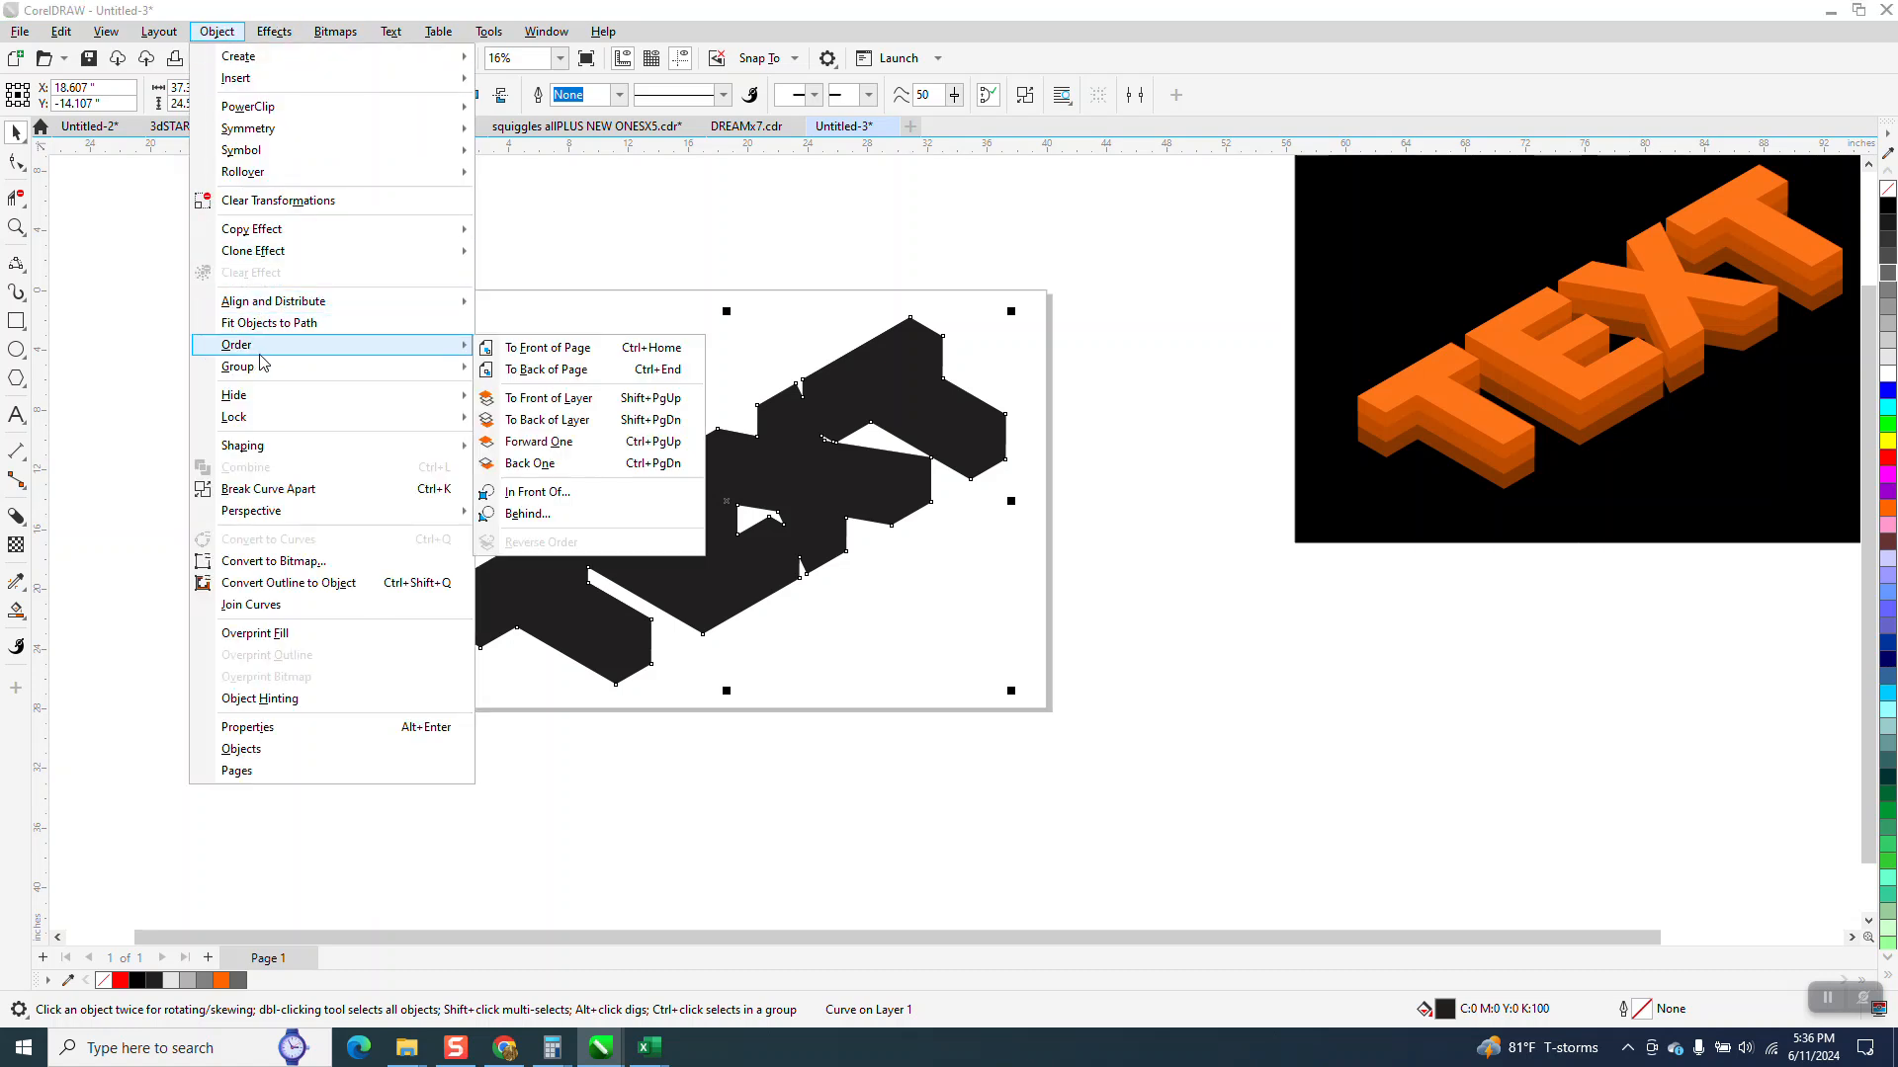
pyautogui.click(553, 369)
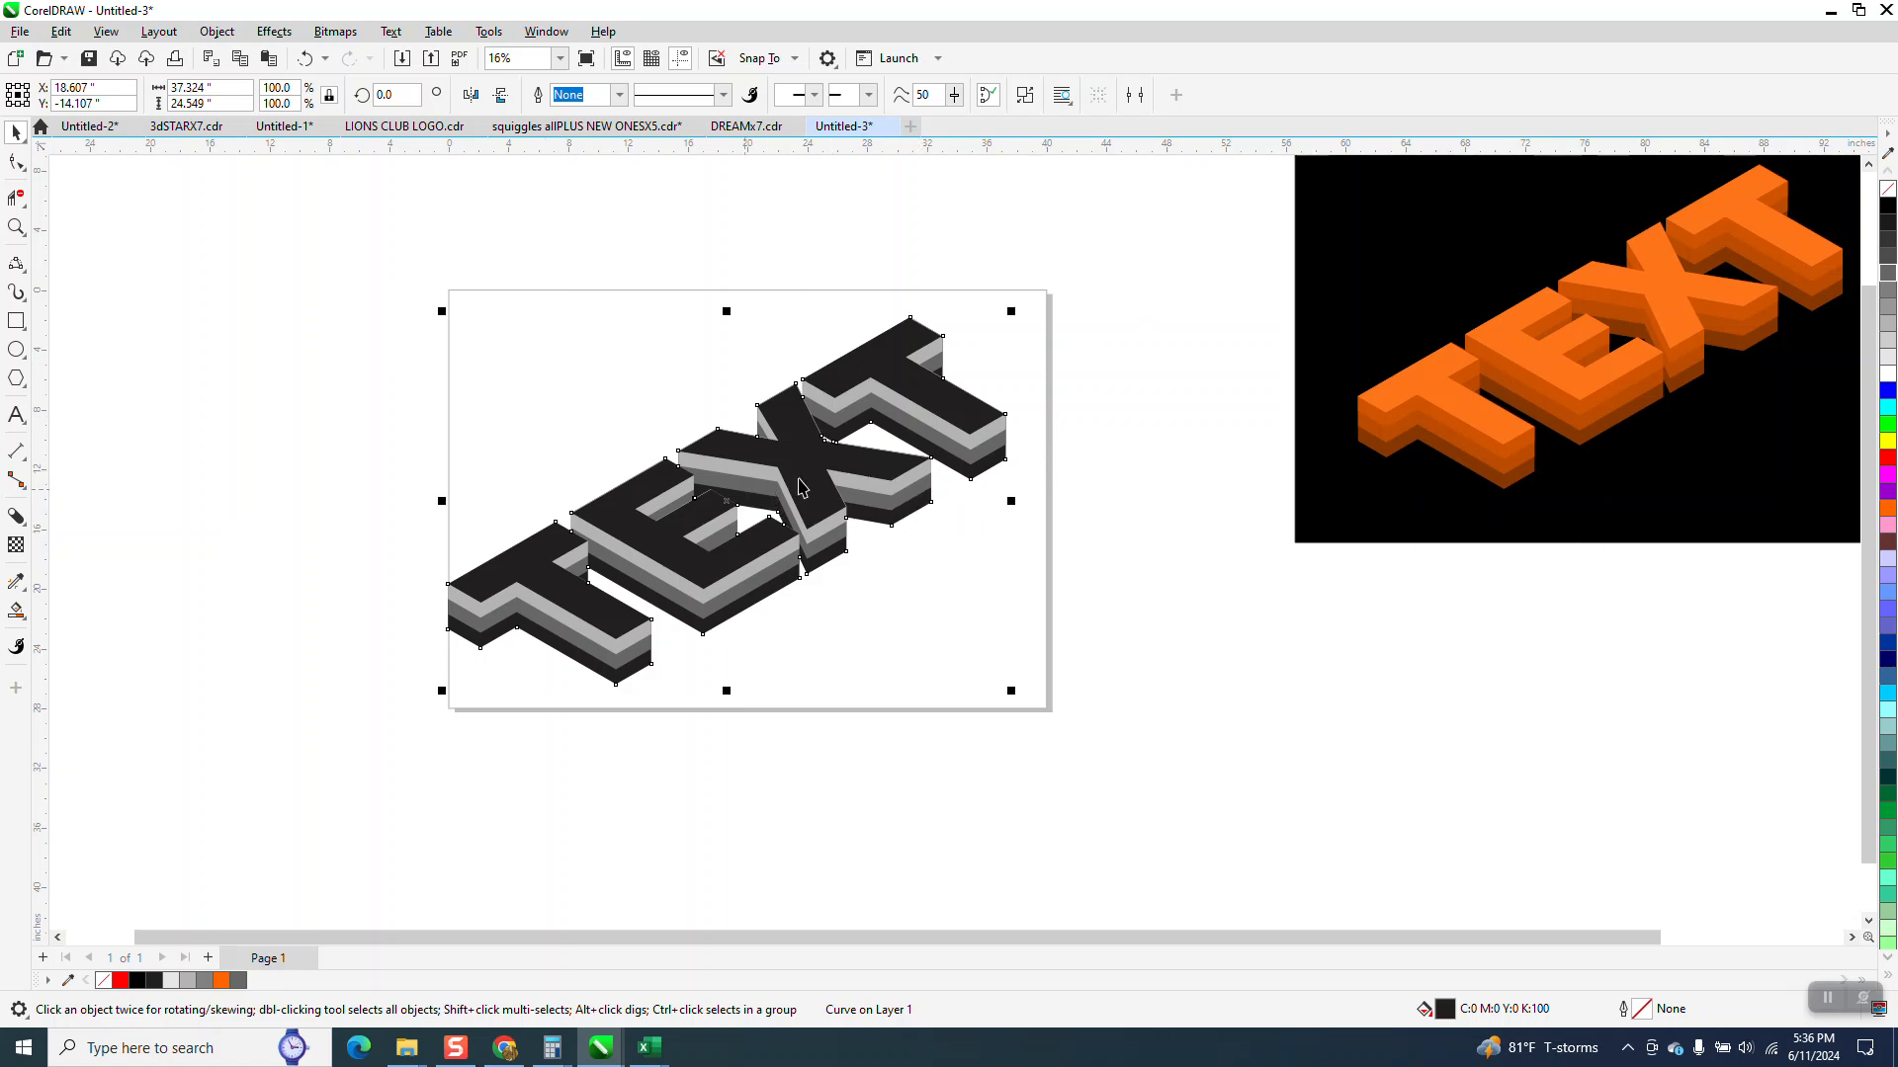
# Fill the black face of the word TEXT with orange.
pyautogui.press('z')
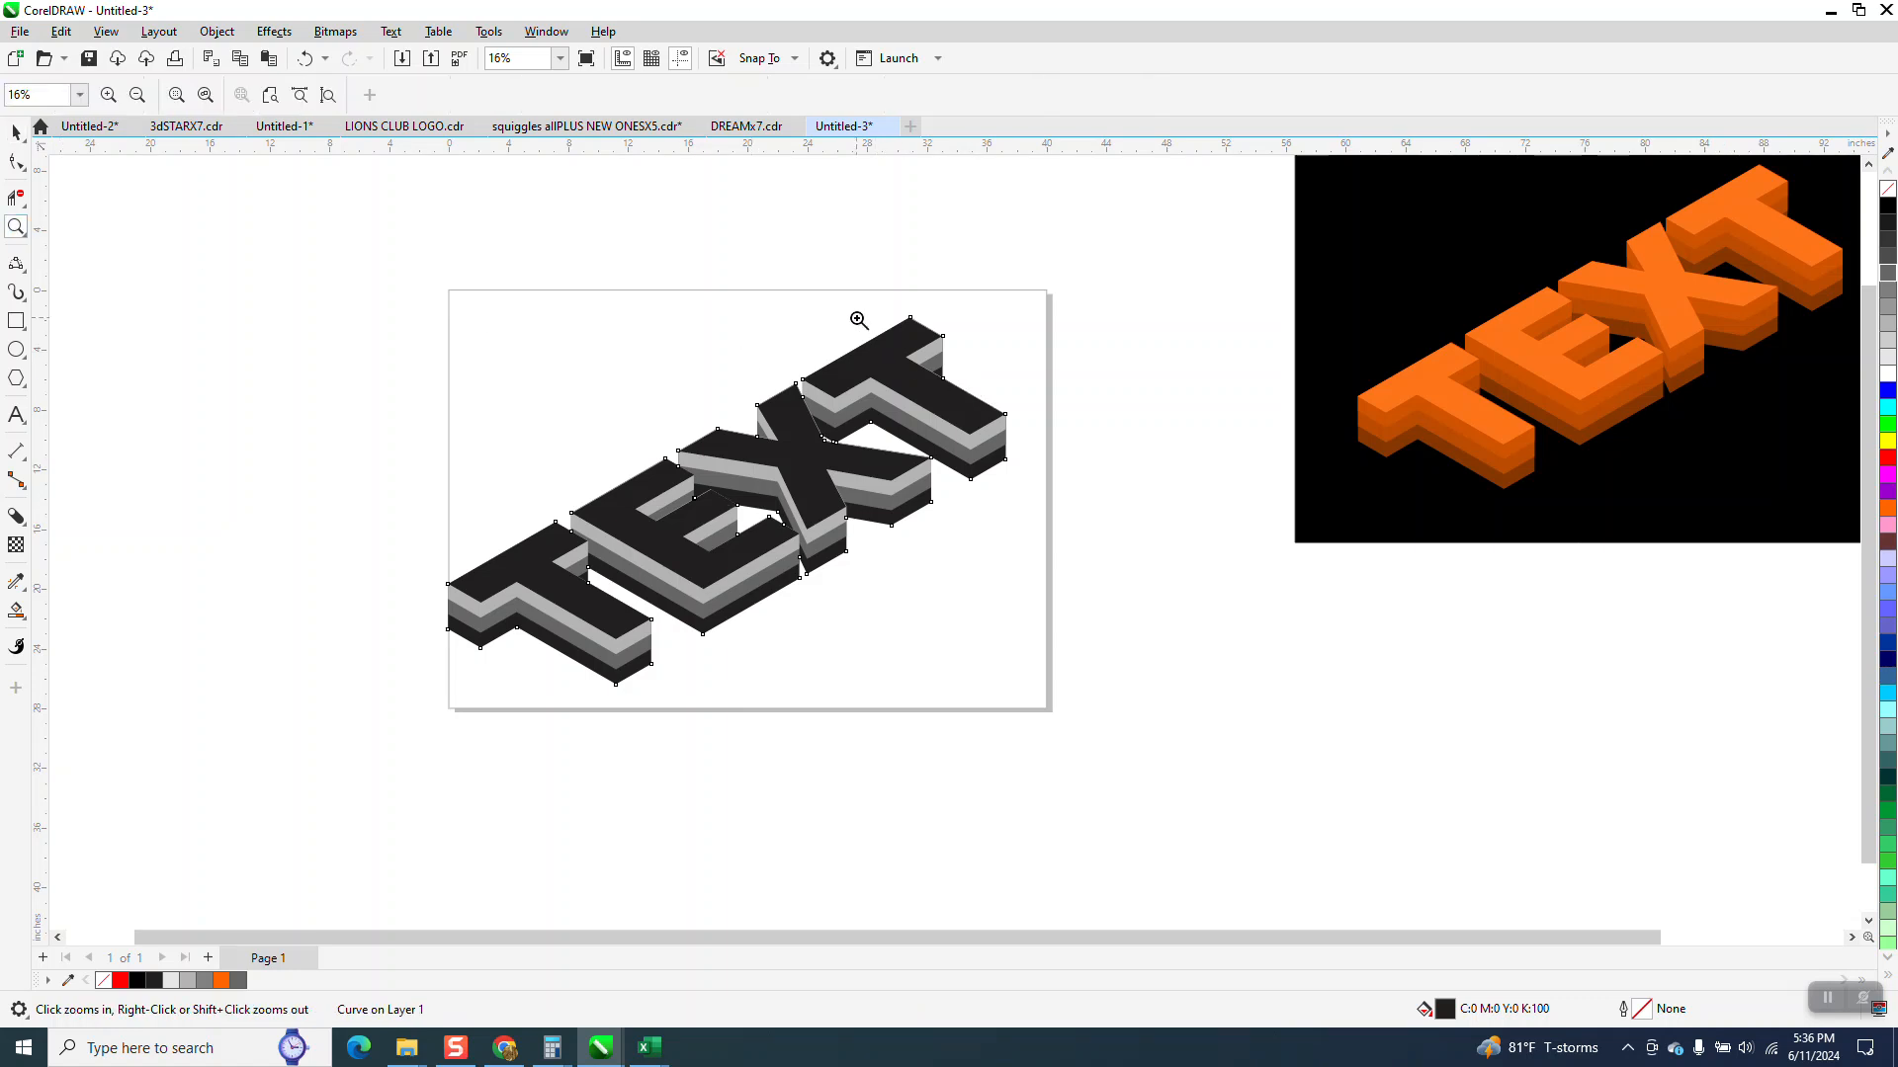
pyautogui.moveTo(852, 310); pyautogui.dragTo(1144, 566)
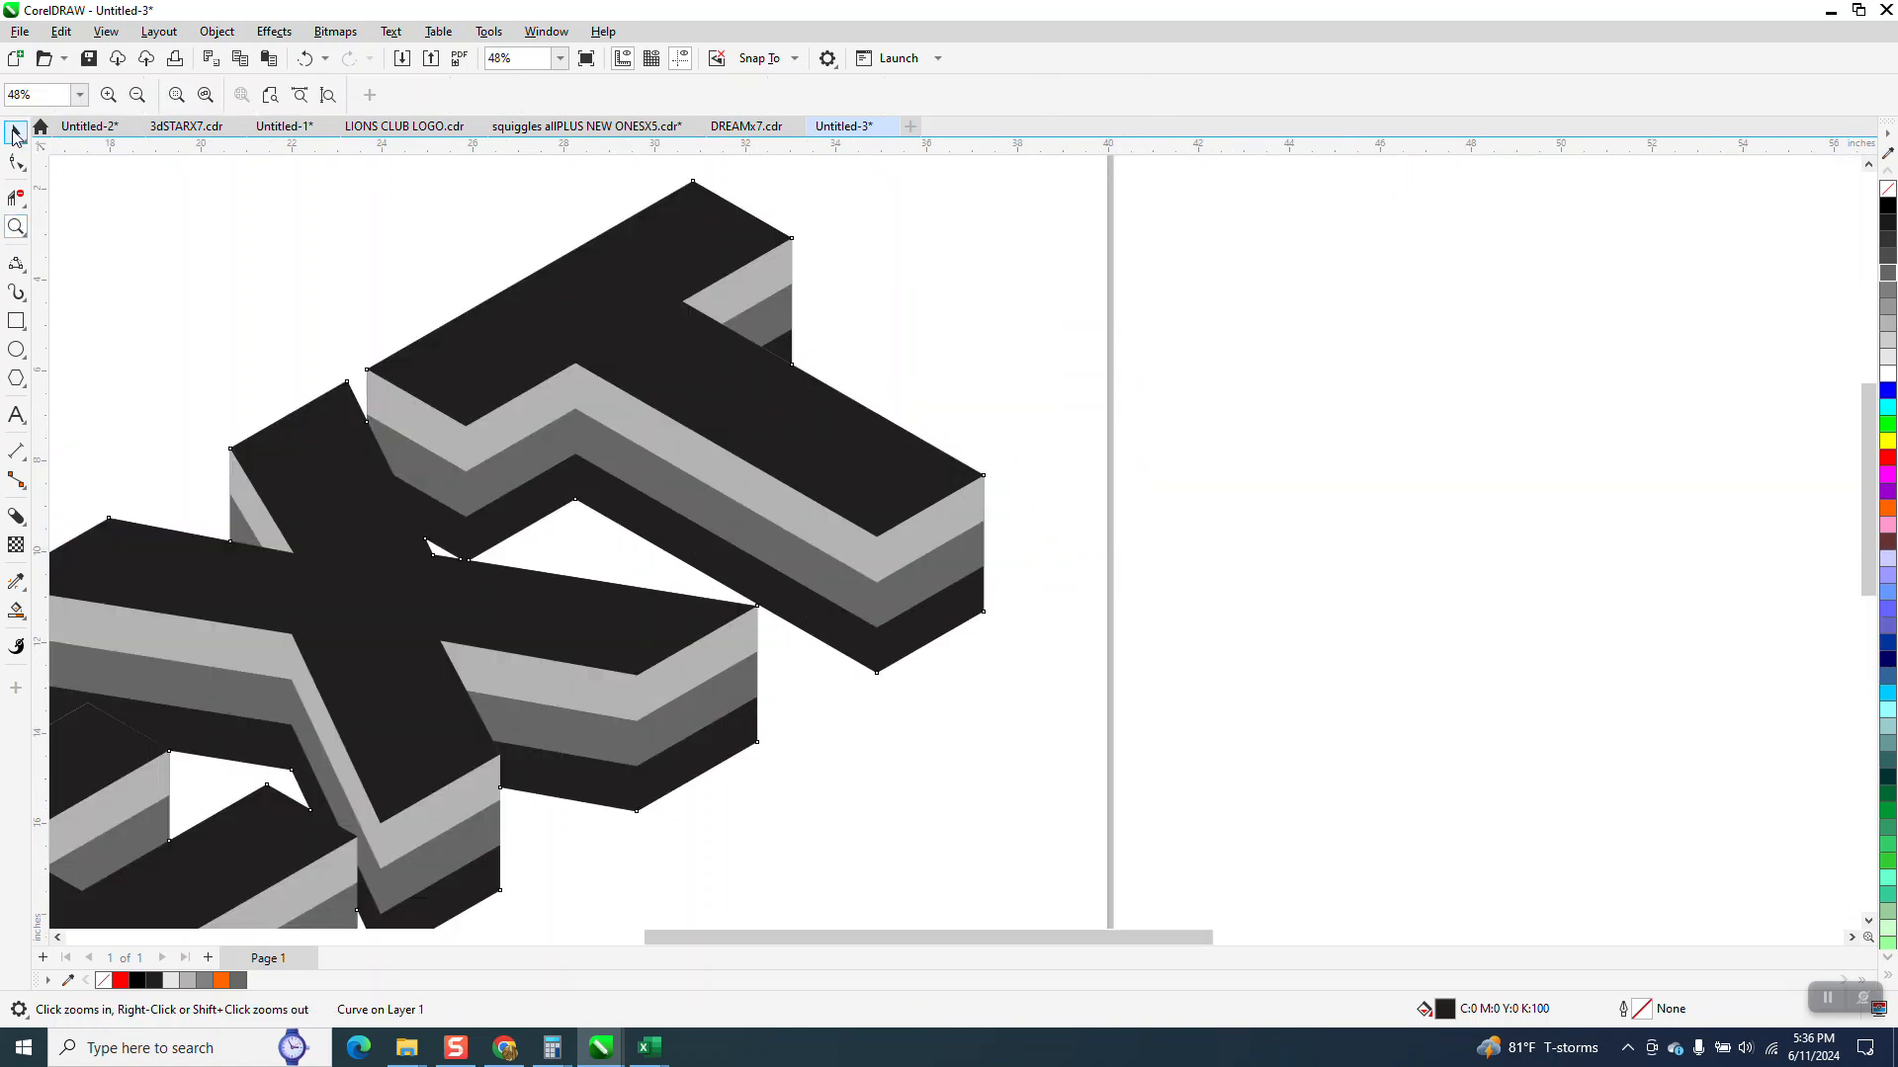
pyautogui.click(15, 131)
pyautogui.click(1809, 438)
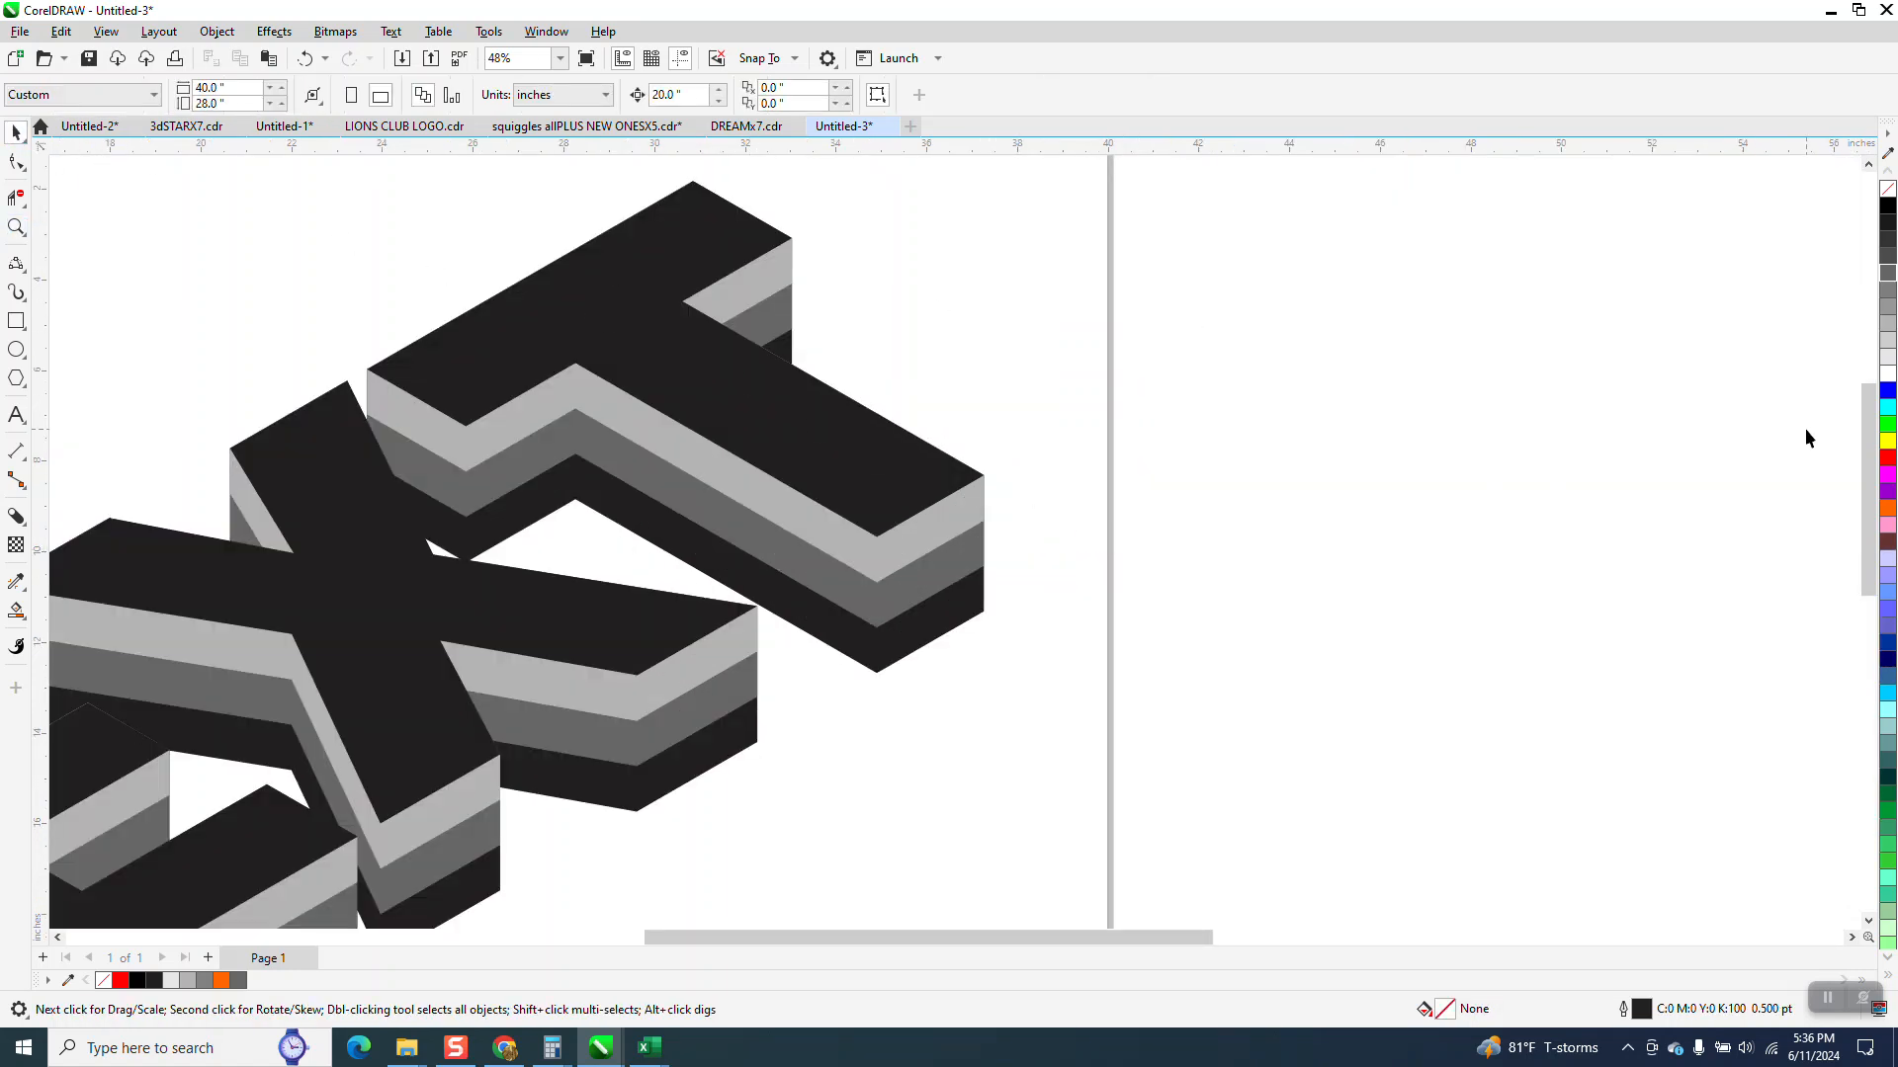
pyautogui.click(744, 244)
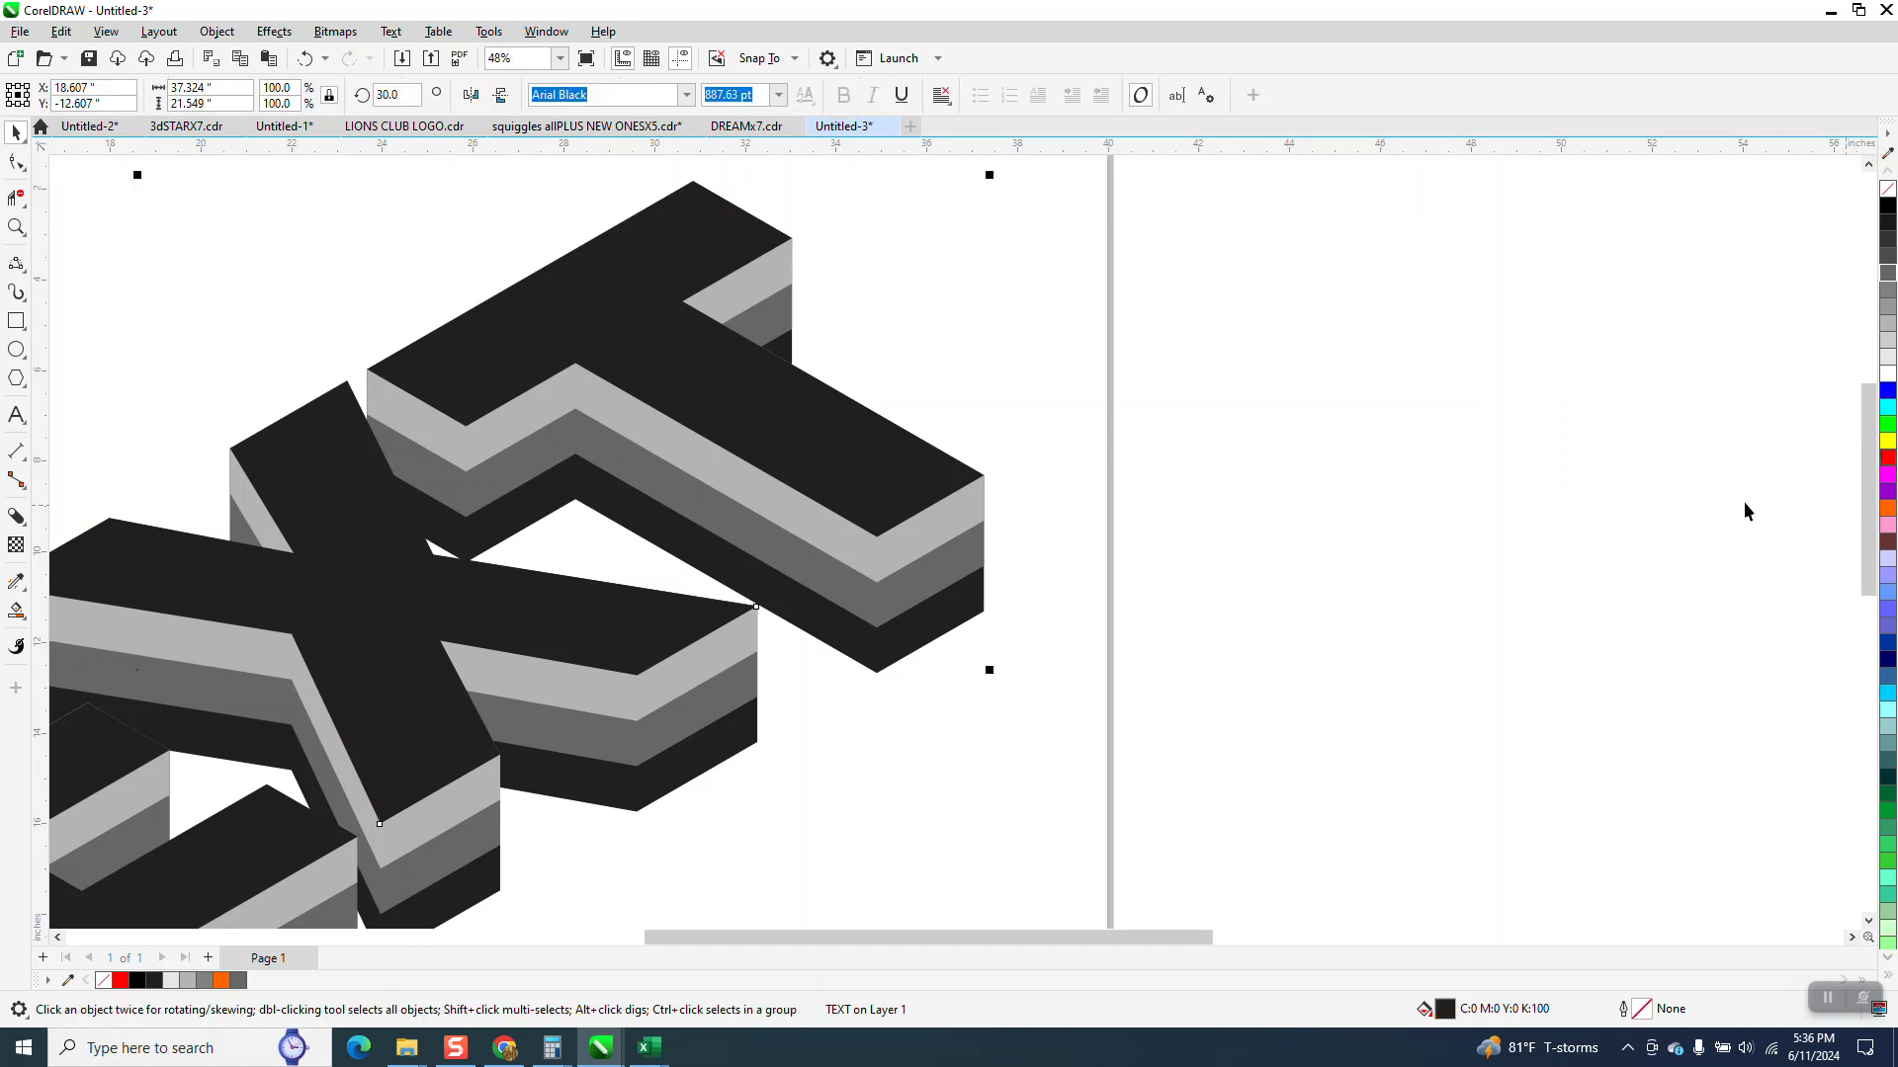
pyautogui.click(1888, 508)
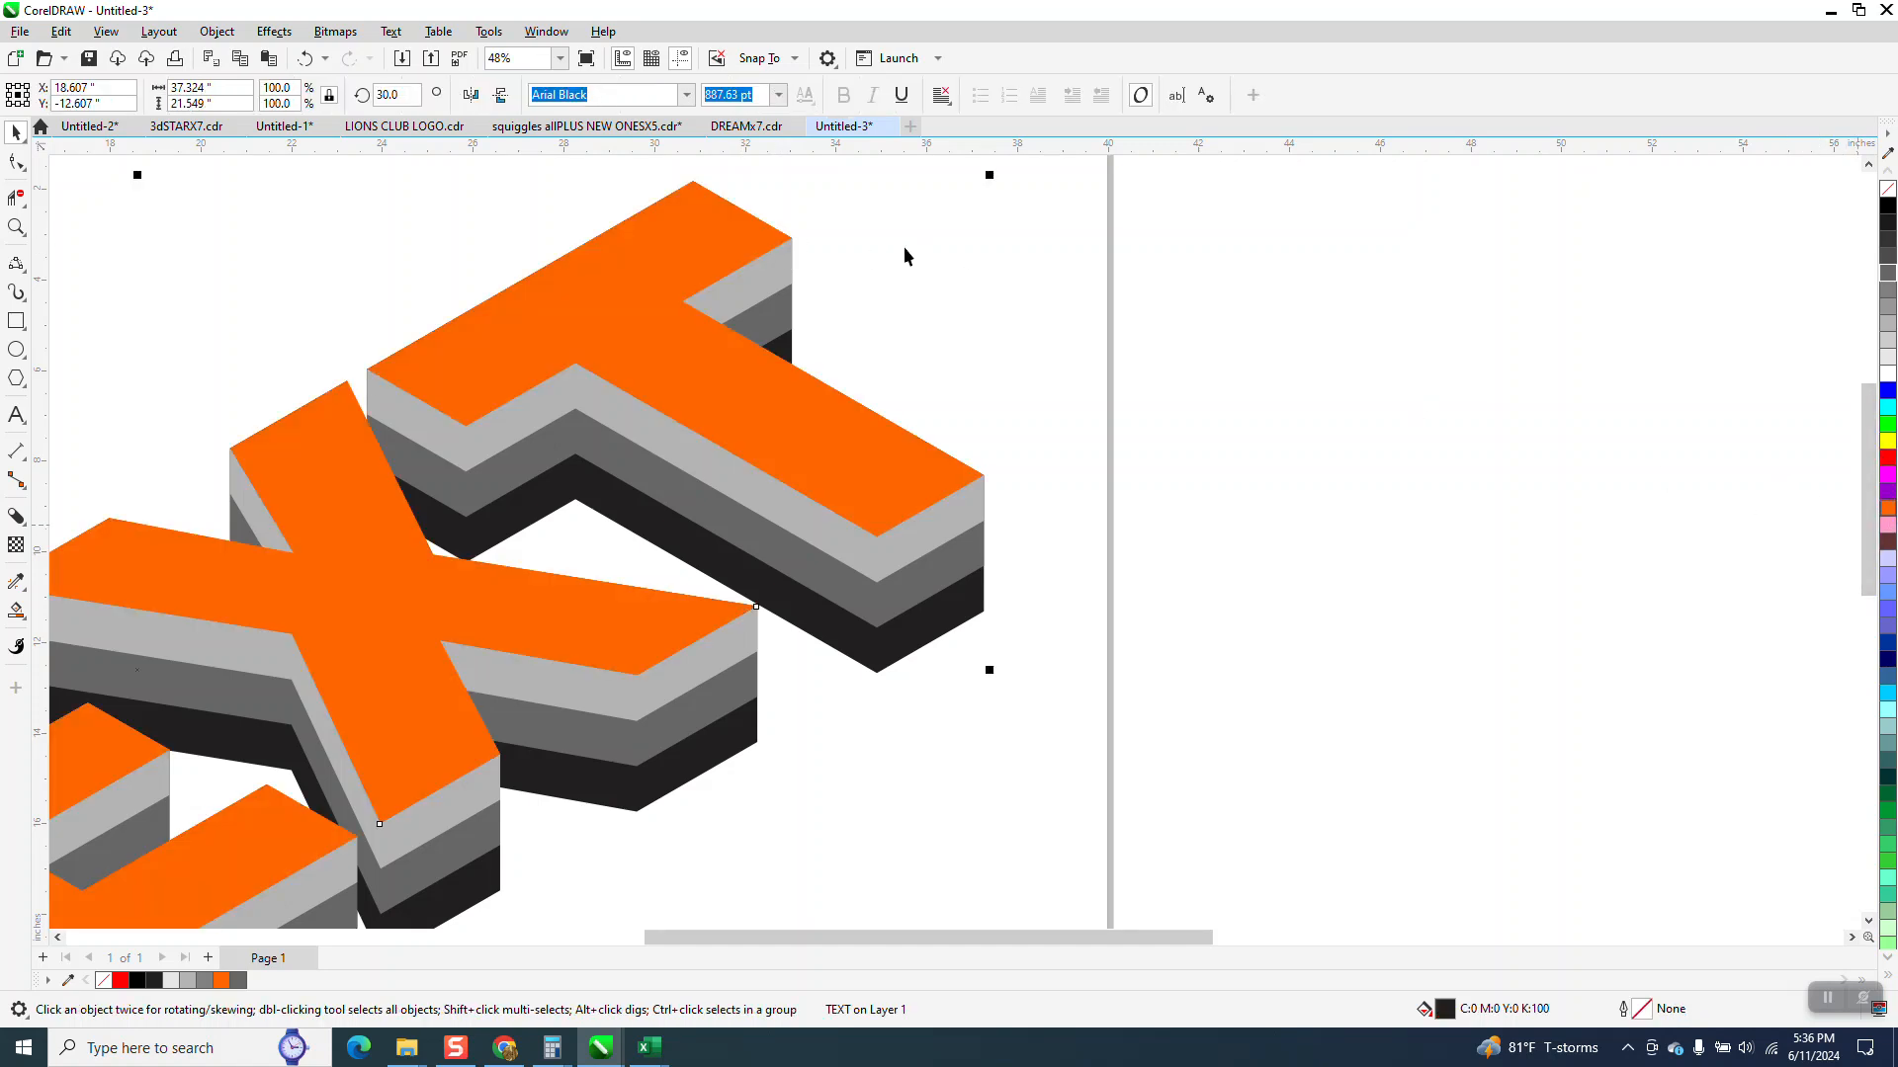
# Fill the light grey, dark grey and black shadow curves with the same orange as the text face.
pyautogui.click(761, 276)
pyautogui.click(1886, 507)
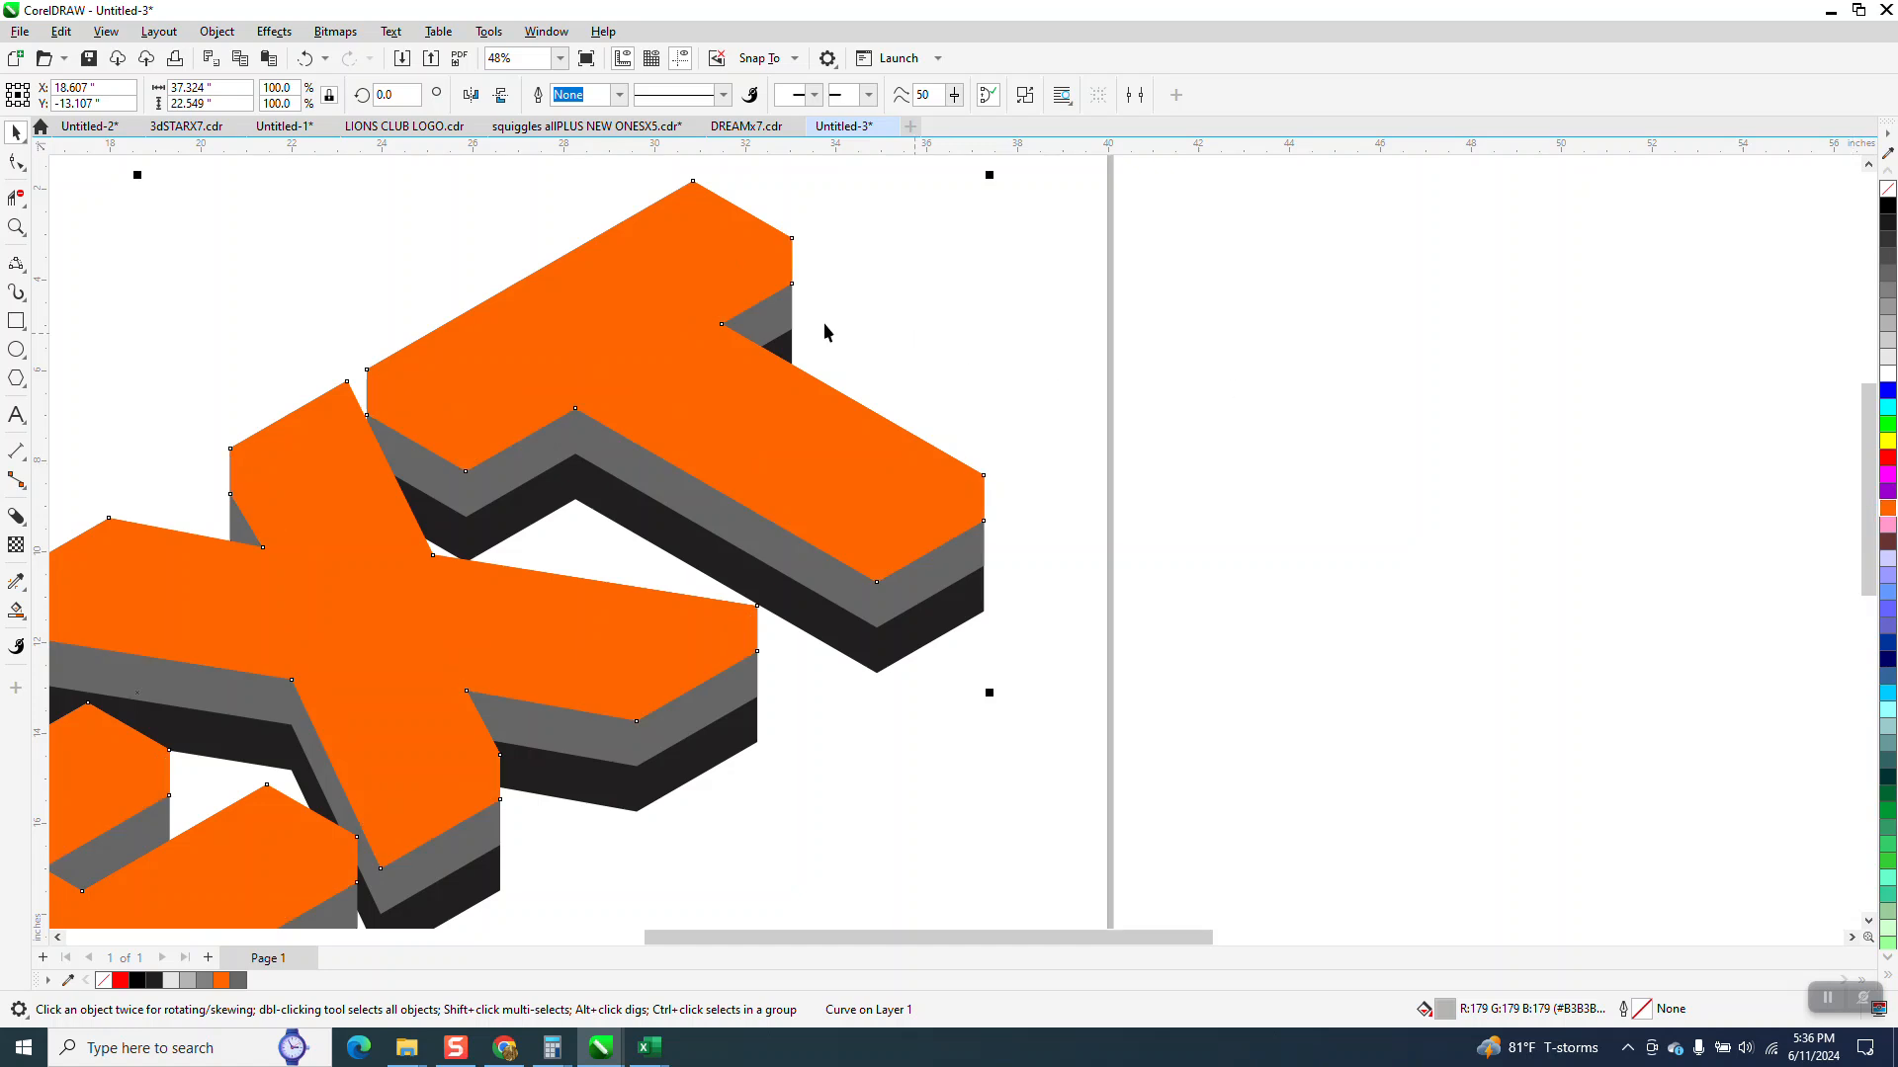
pyautogui.click(785, 316)
pyautogui.click(1887, 509)
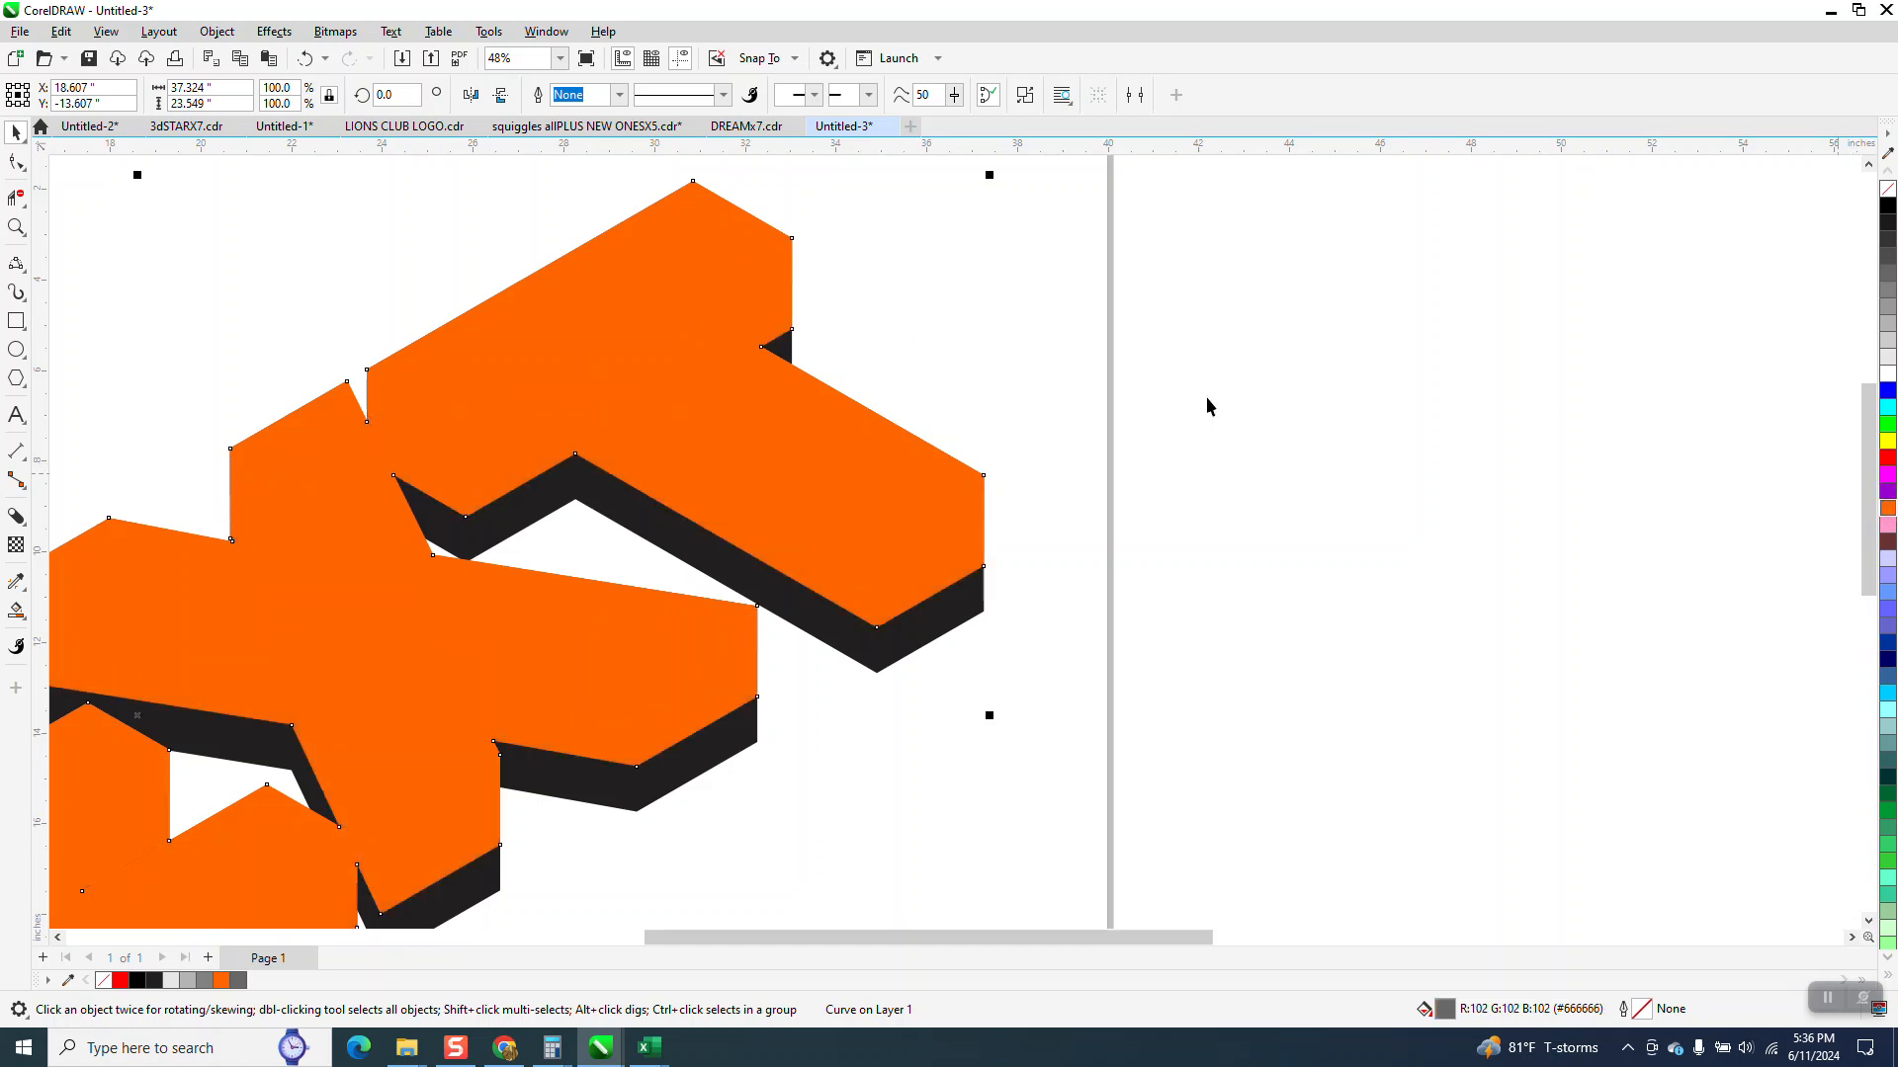
pyautogui.click(790, 347)
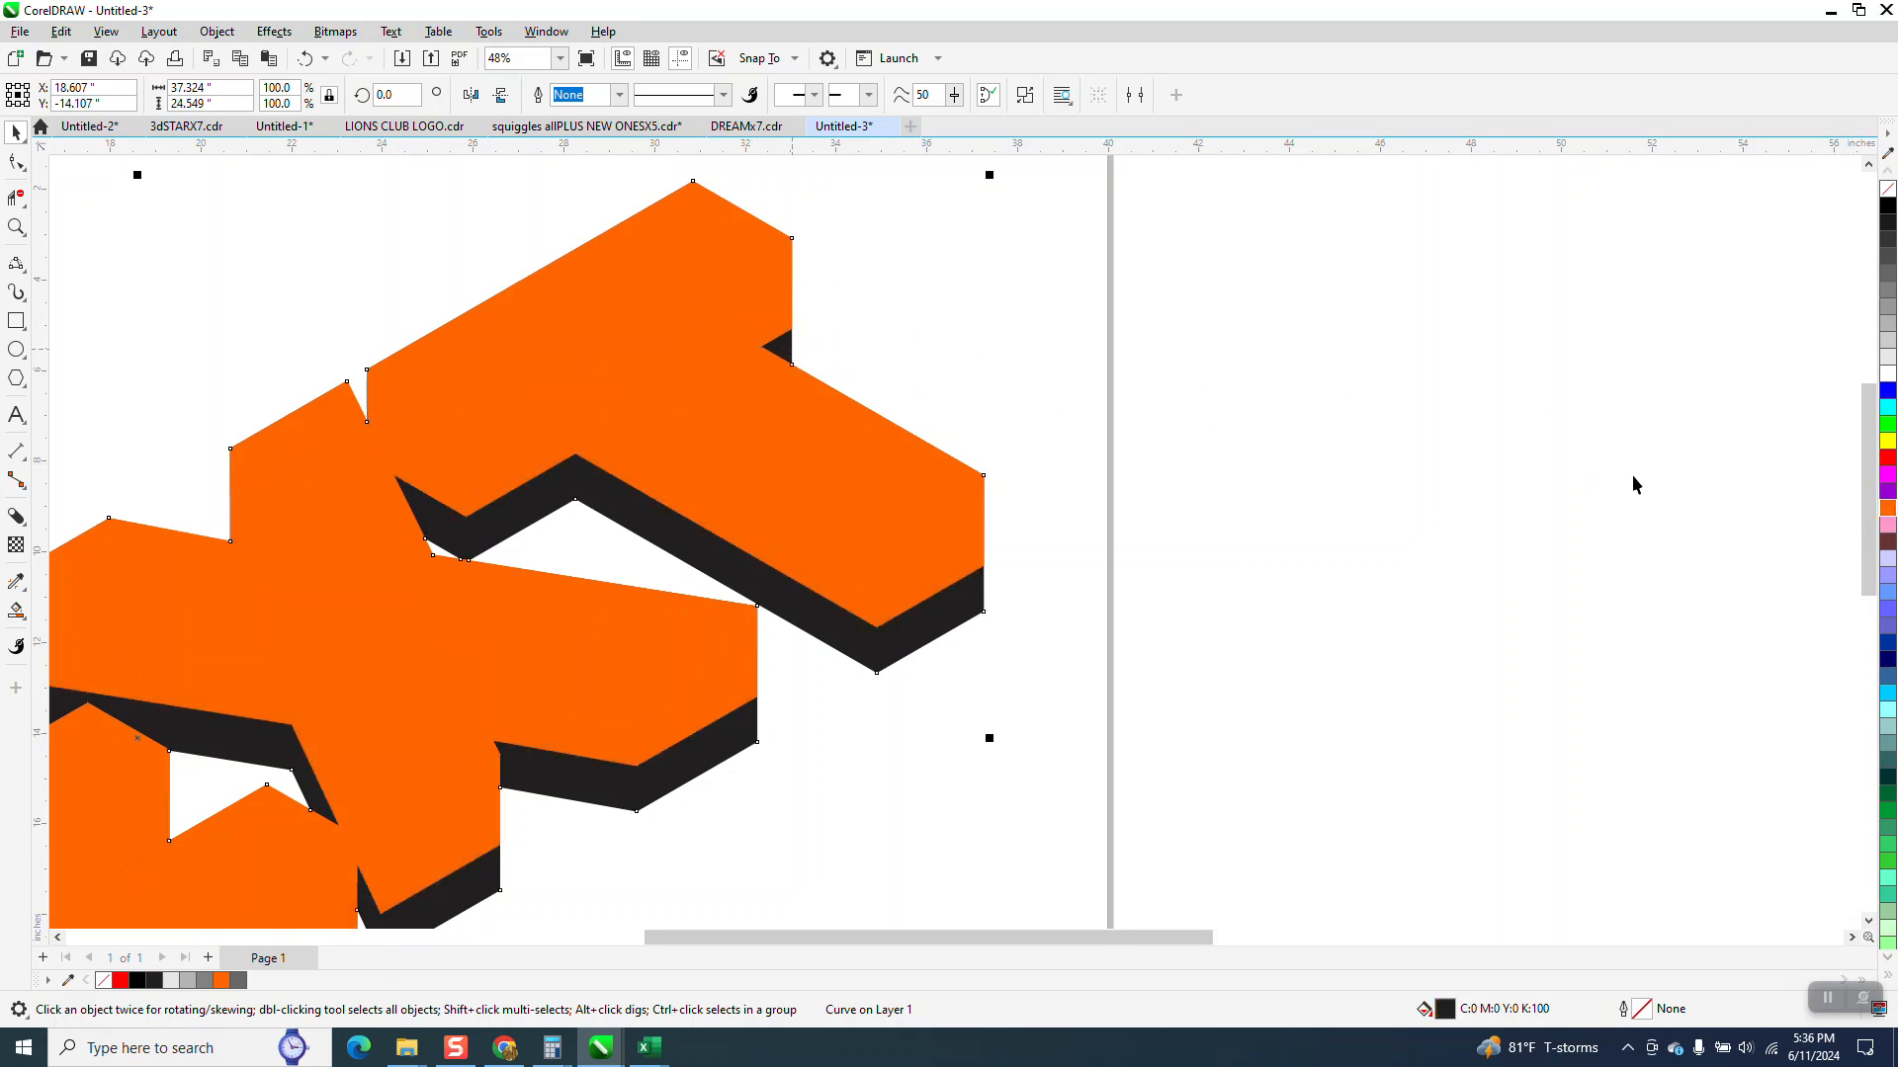
pyautogui.click(1887, 509)
pyautogui.click(1724, 530)
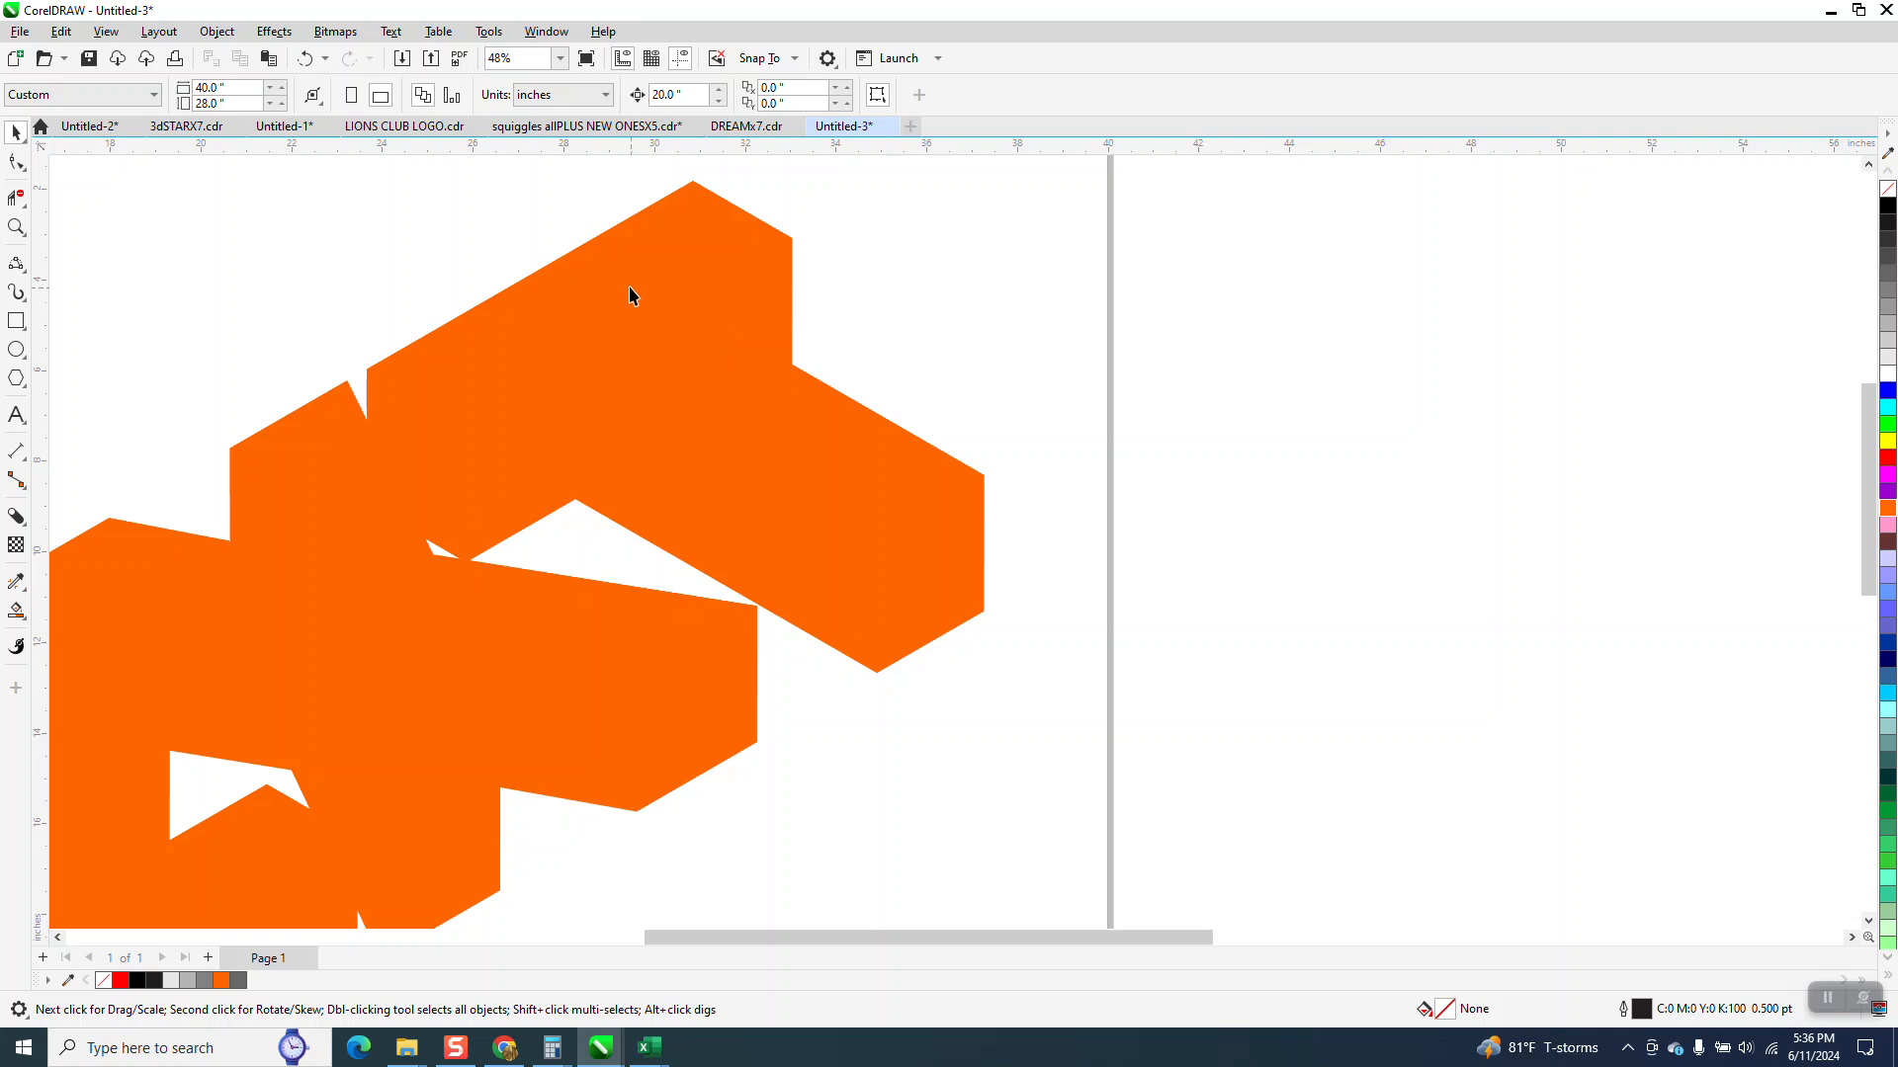
# Darken the shadow curve directly beneath the text face to #CF5300 by mixing black into its orange fill.
pyautogui.click(789, 287)
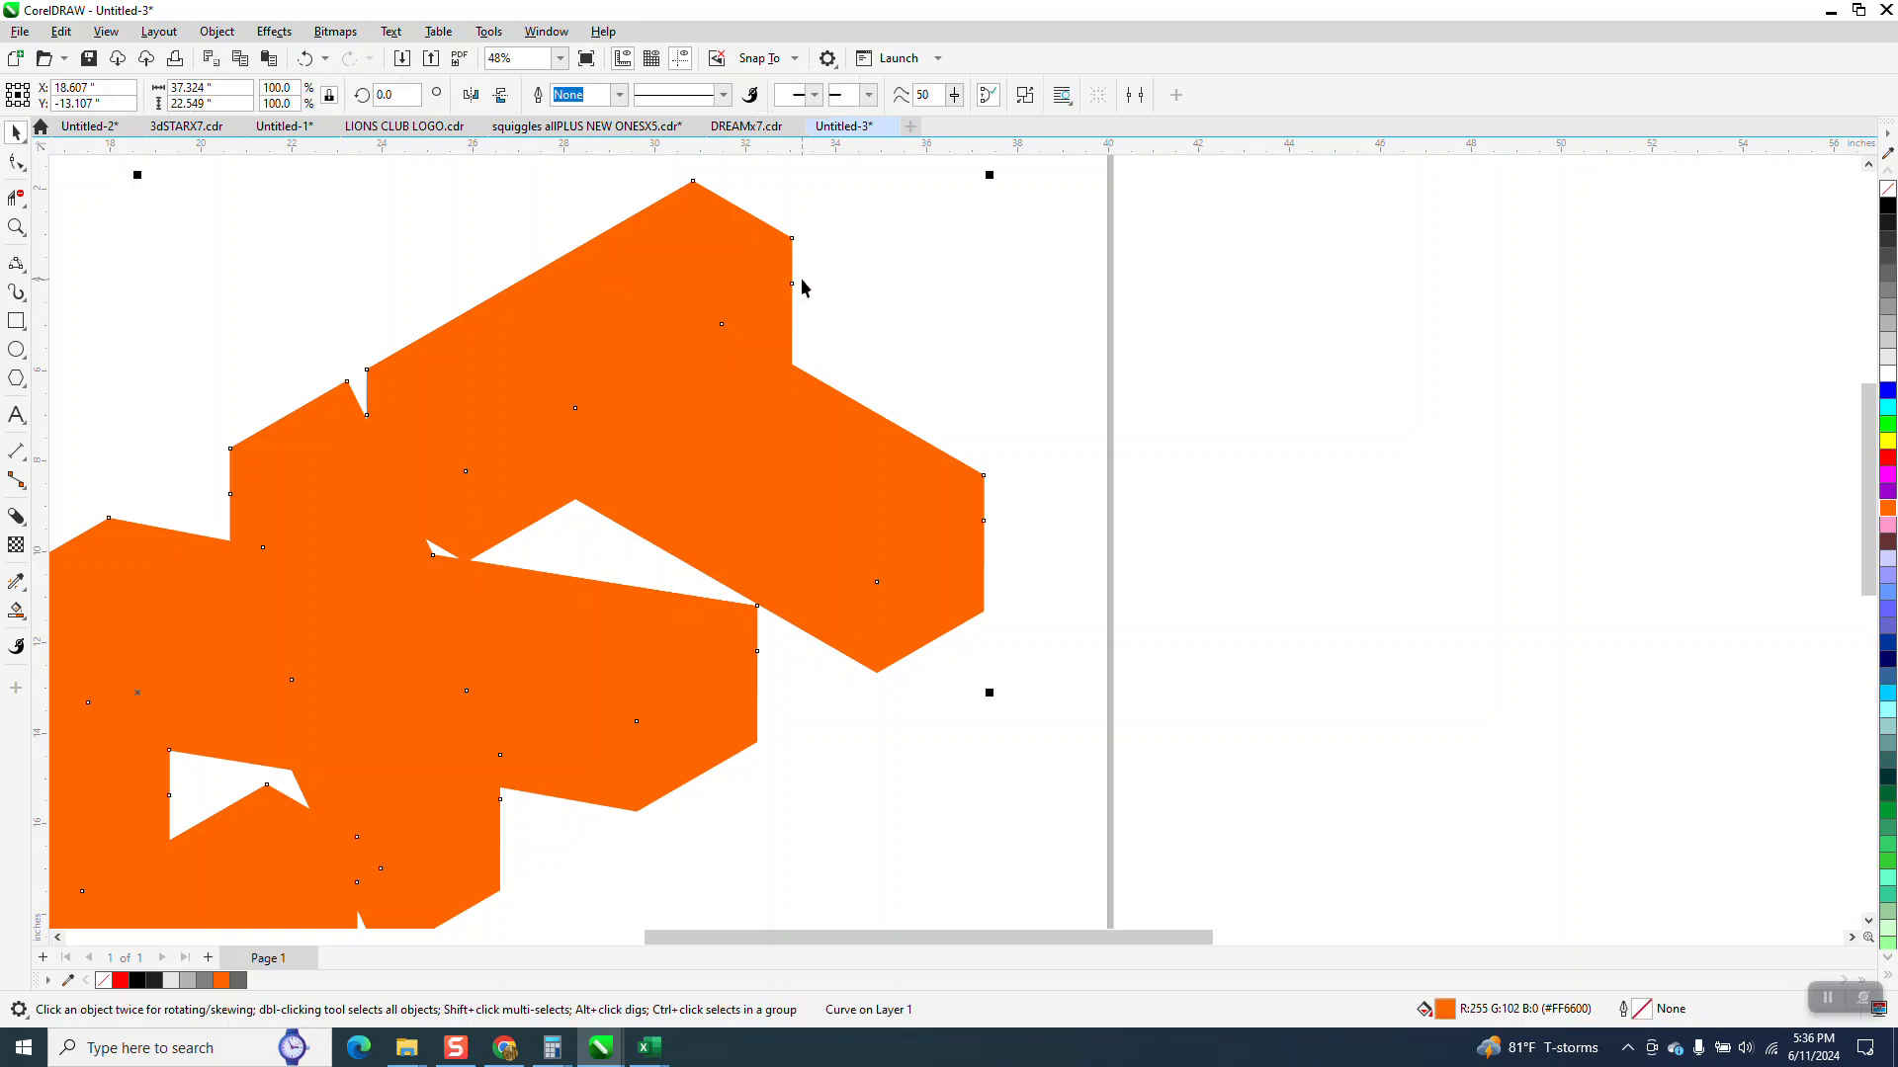
pyautogui.keyDown('ctrl'); pyautogui.click(1888, 207); pyautogui.keyUp('ctrl')
pyautogui.keyDown('ctrl'); pyautogui.click(1888, 207); pyautogui.keyUp('ctrl')
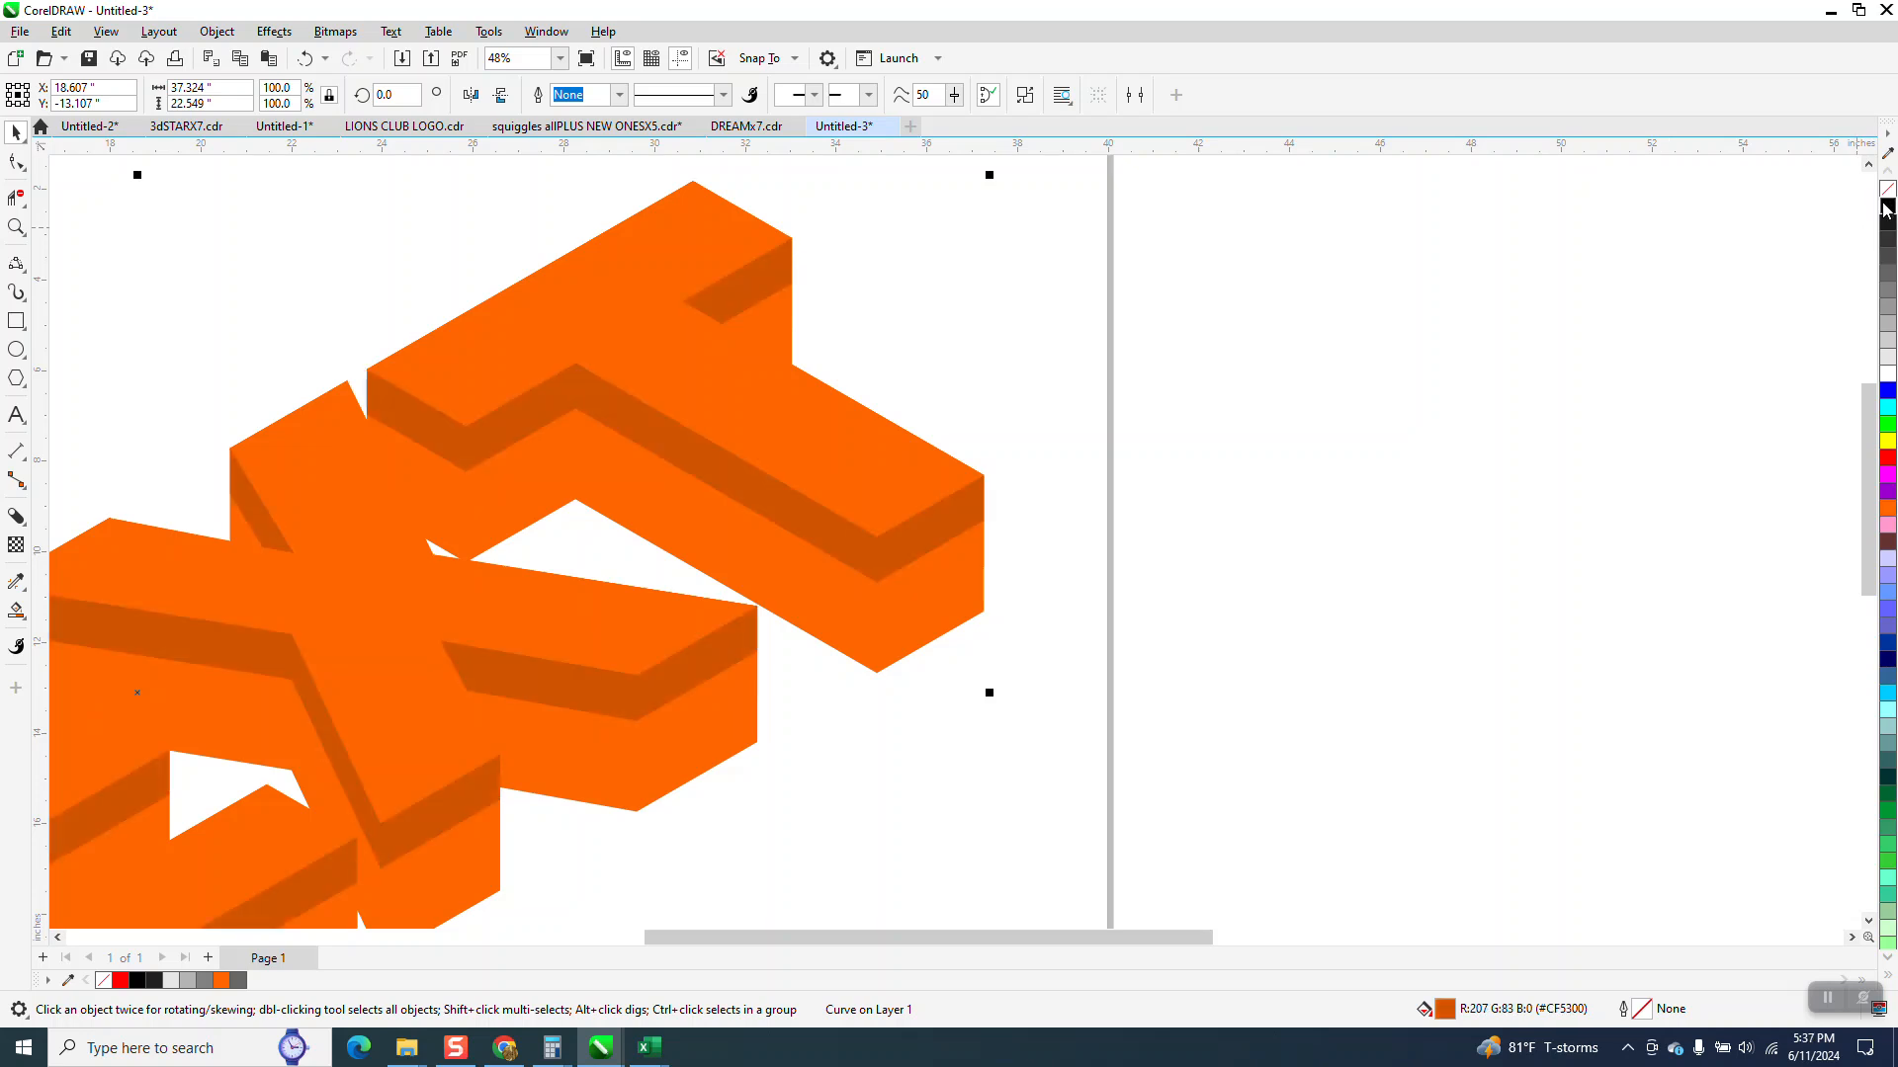
pyautogui.click(1566, 291)
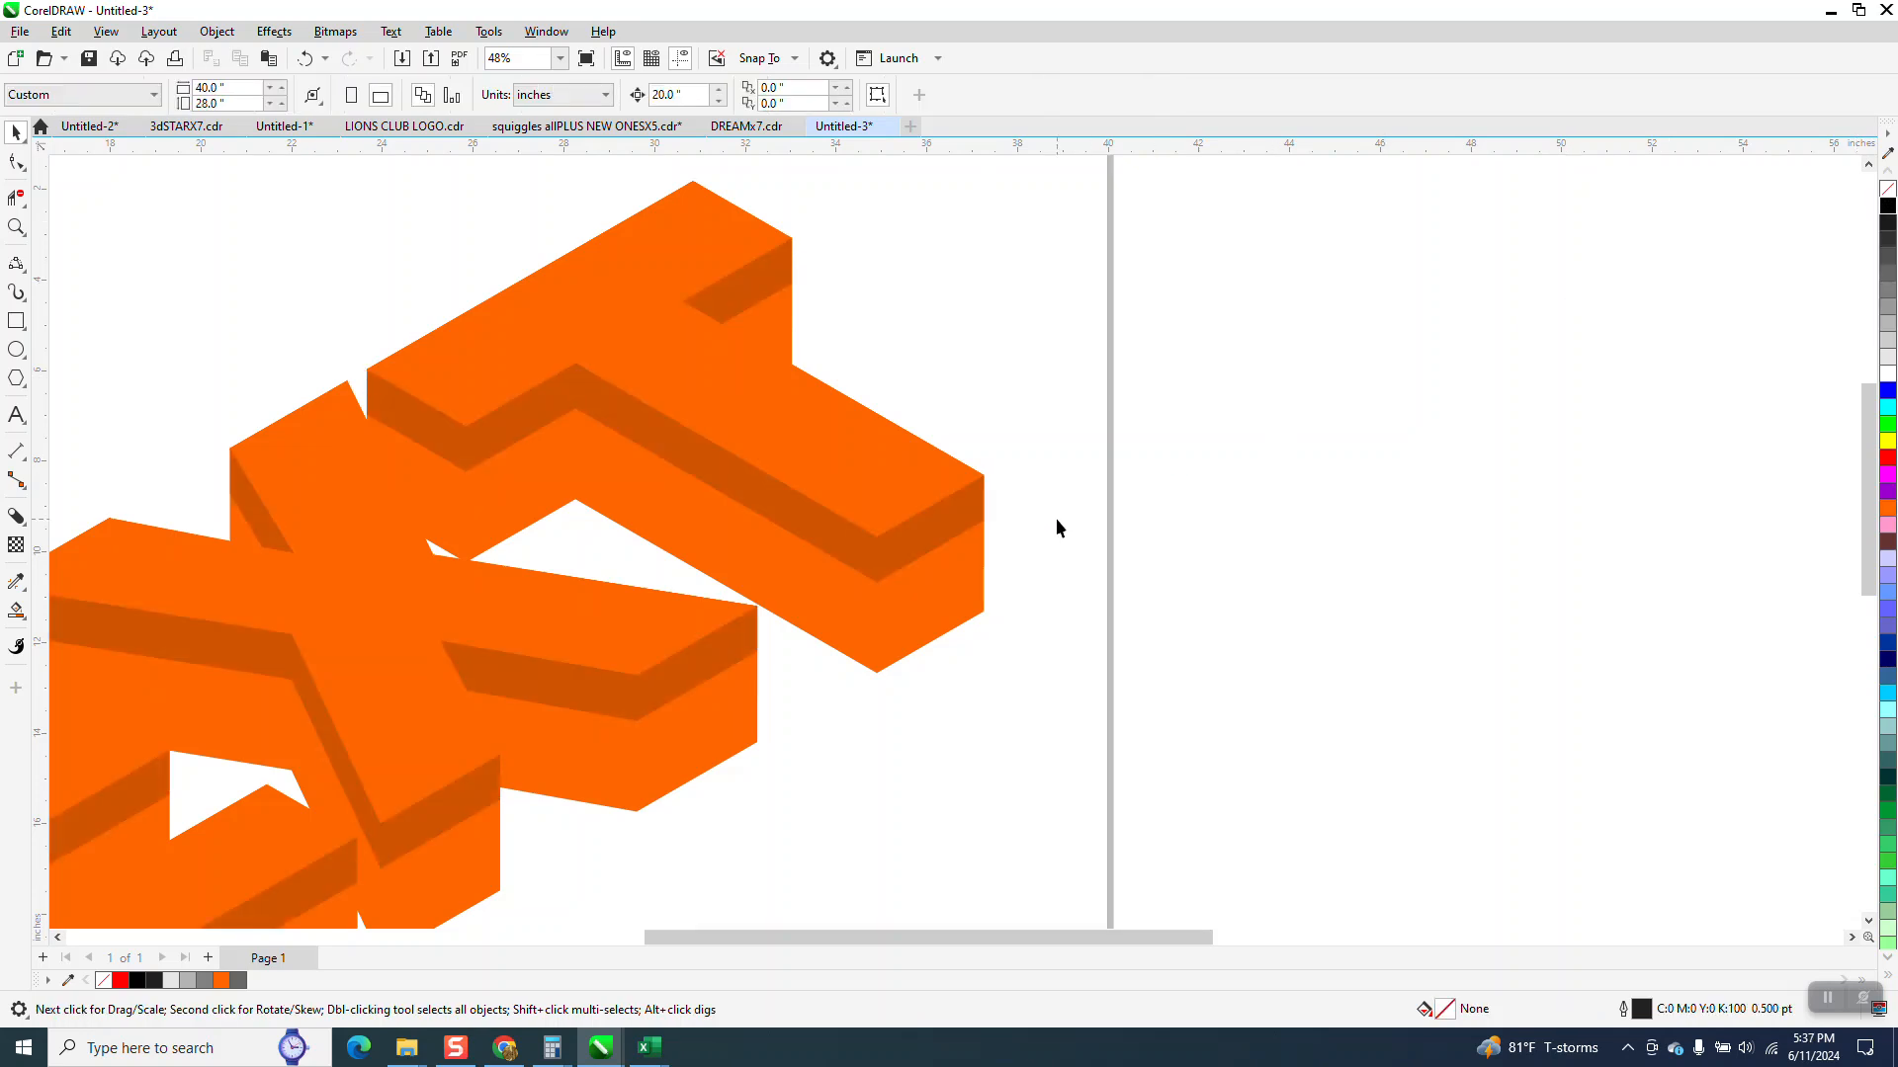
# Mix black into the middle shadow curve's orange fill until it is darker than the shadow layer above it.
pyautogui.click(969, 546)
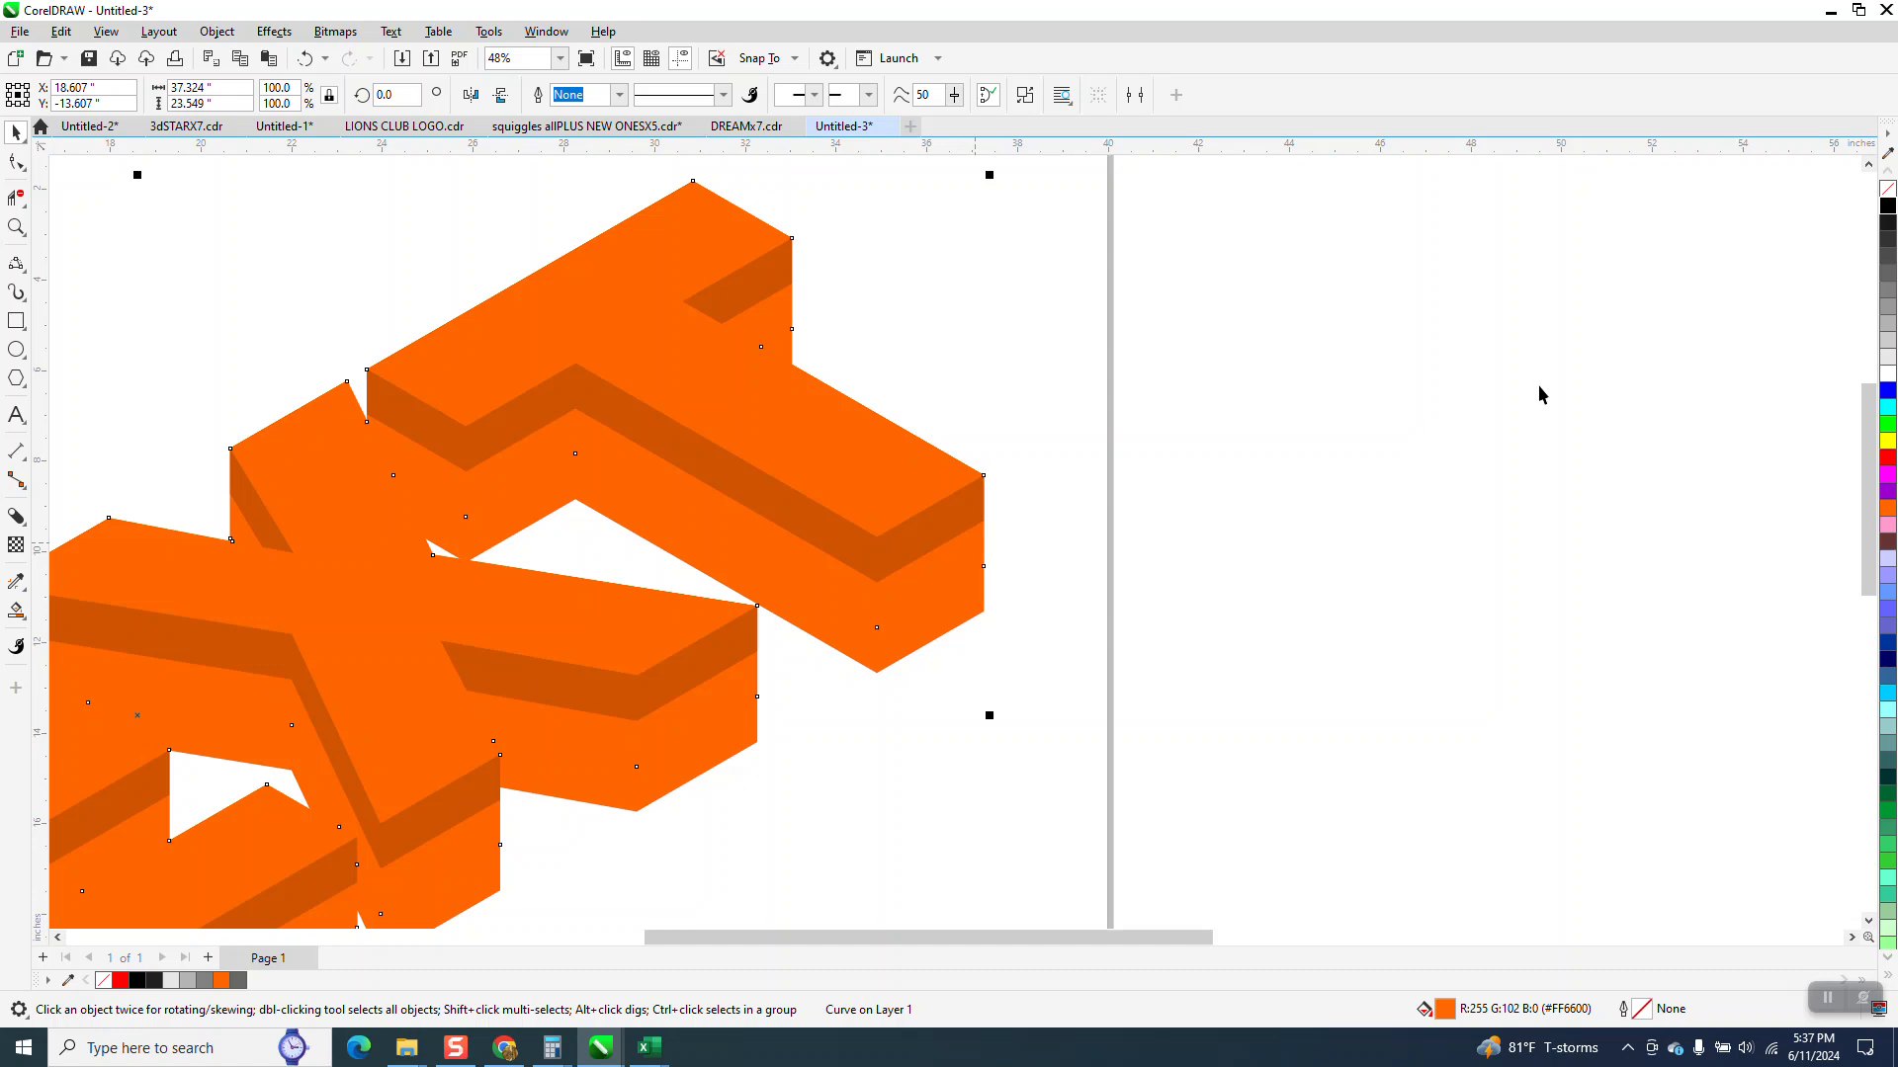
pyautogui.keyDown('ctrl'); pyautogui.click(1886, 211); pyautogui.keyUp('ctrl')
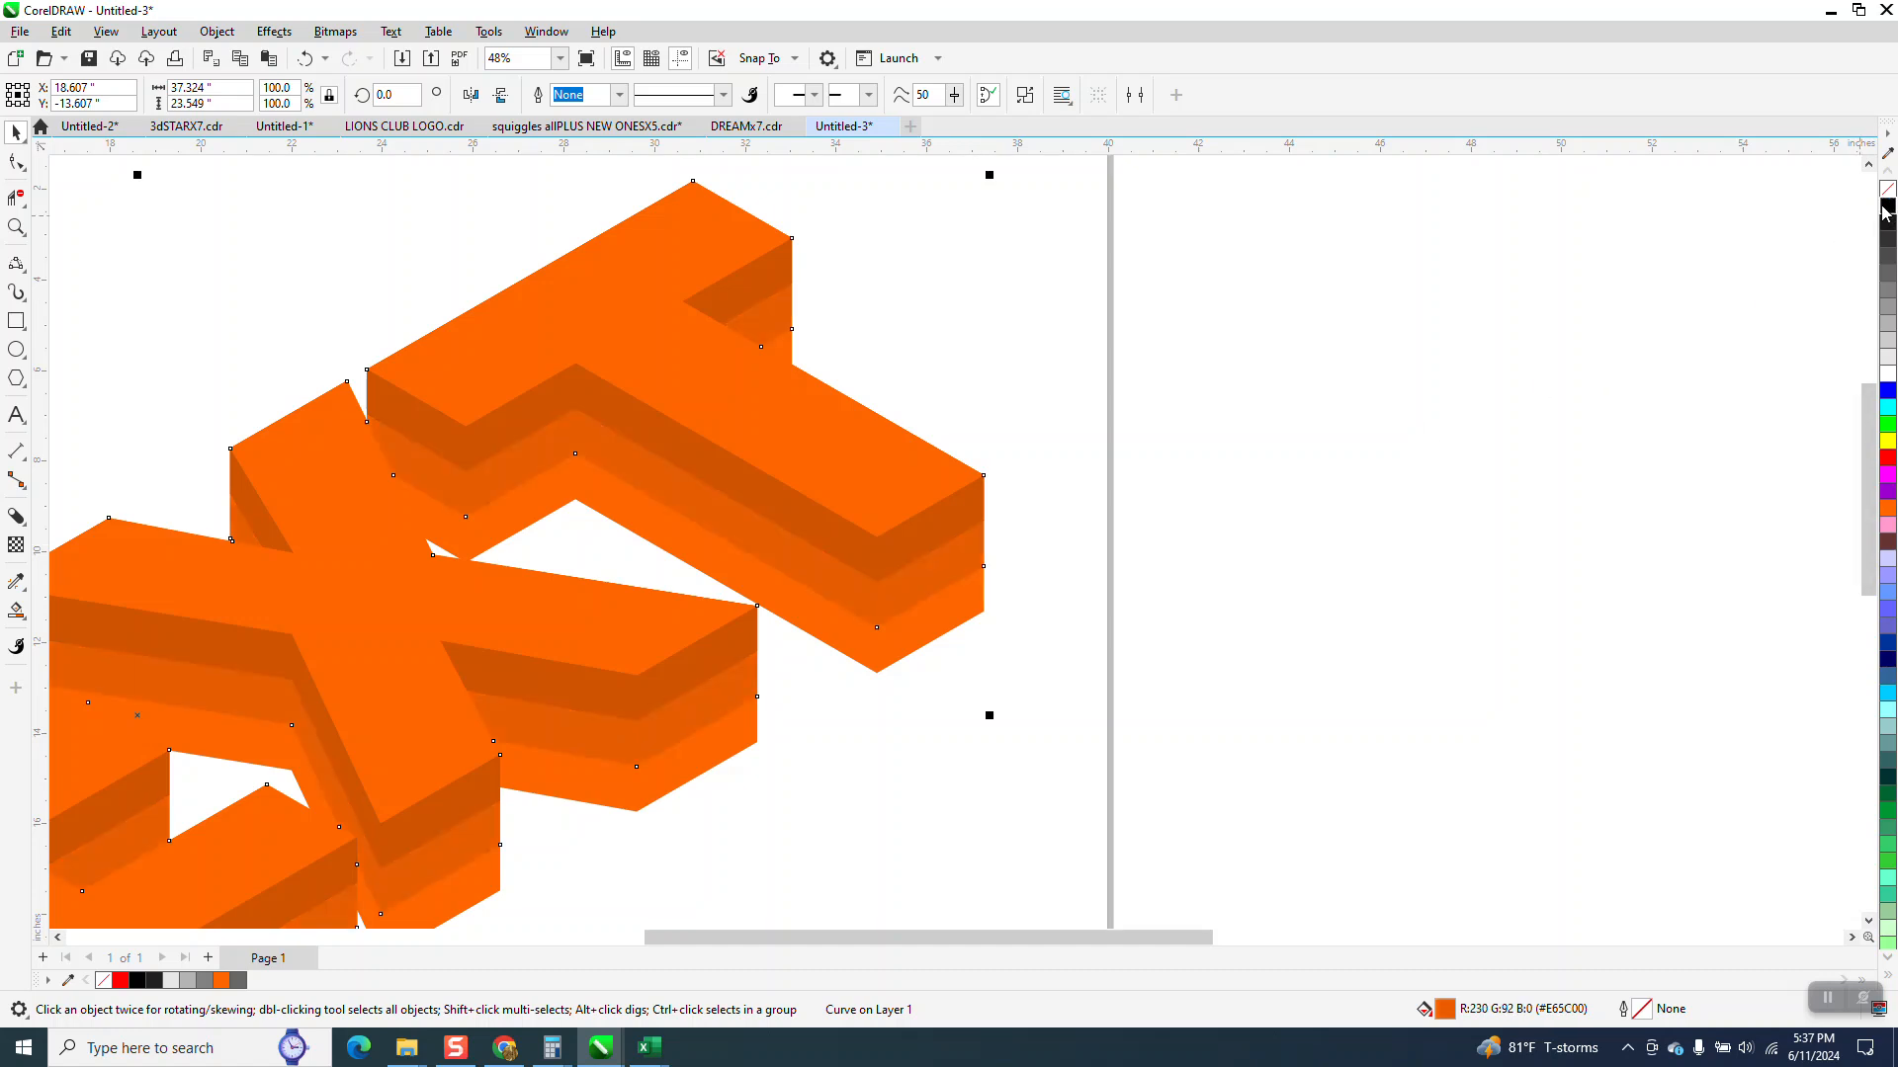
pyautogui.keyDown('ctrl'); pyautogui.click(1886, 211); pyautogui.keyUp('ctrl')
pyautogui.keyDown('ctrl'); pyautogui.click(1886, 211); pyautogui.keyUp('ctrl')
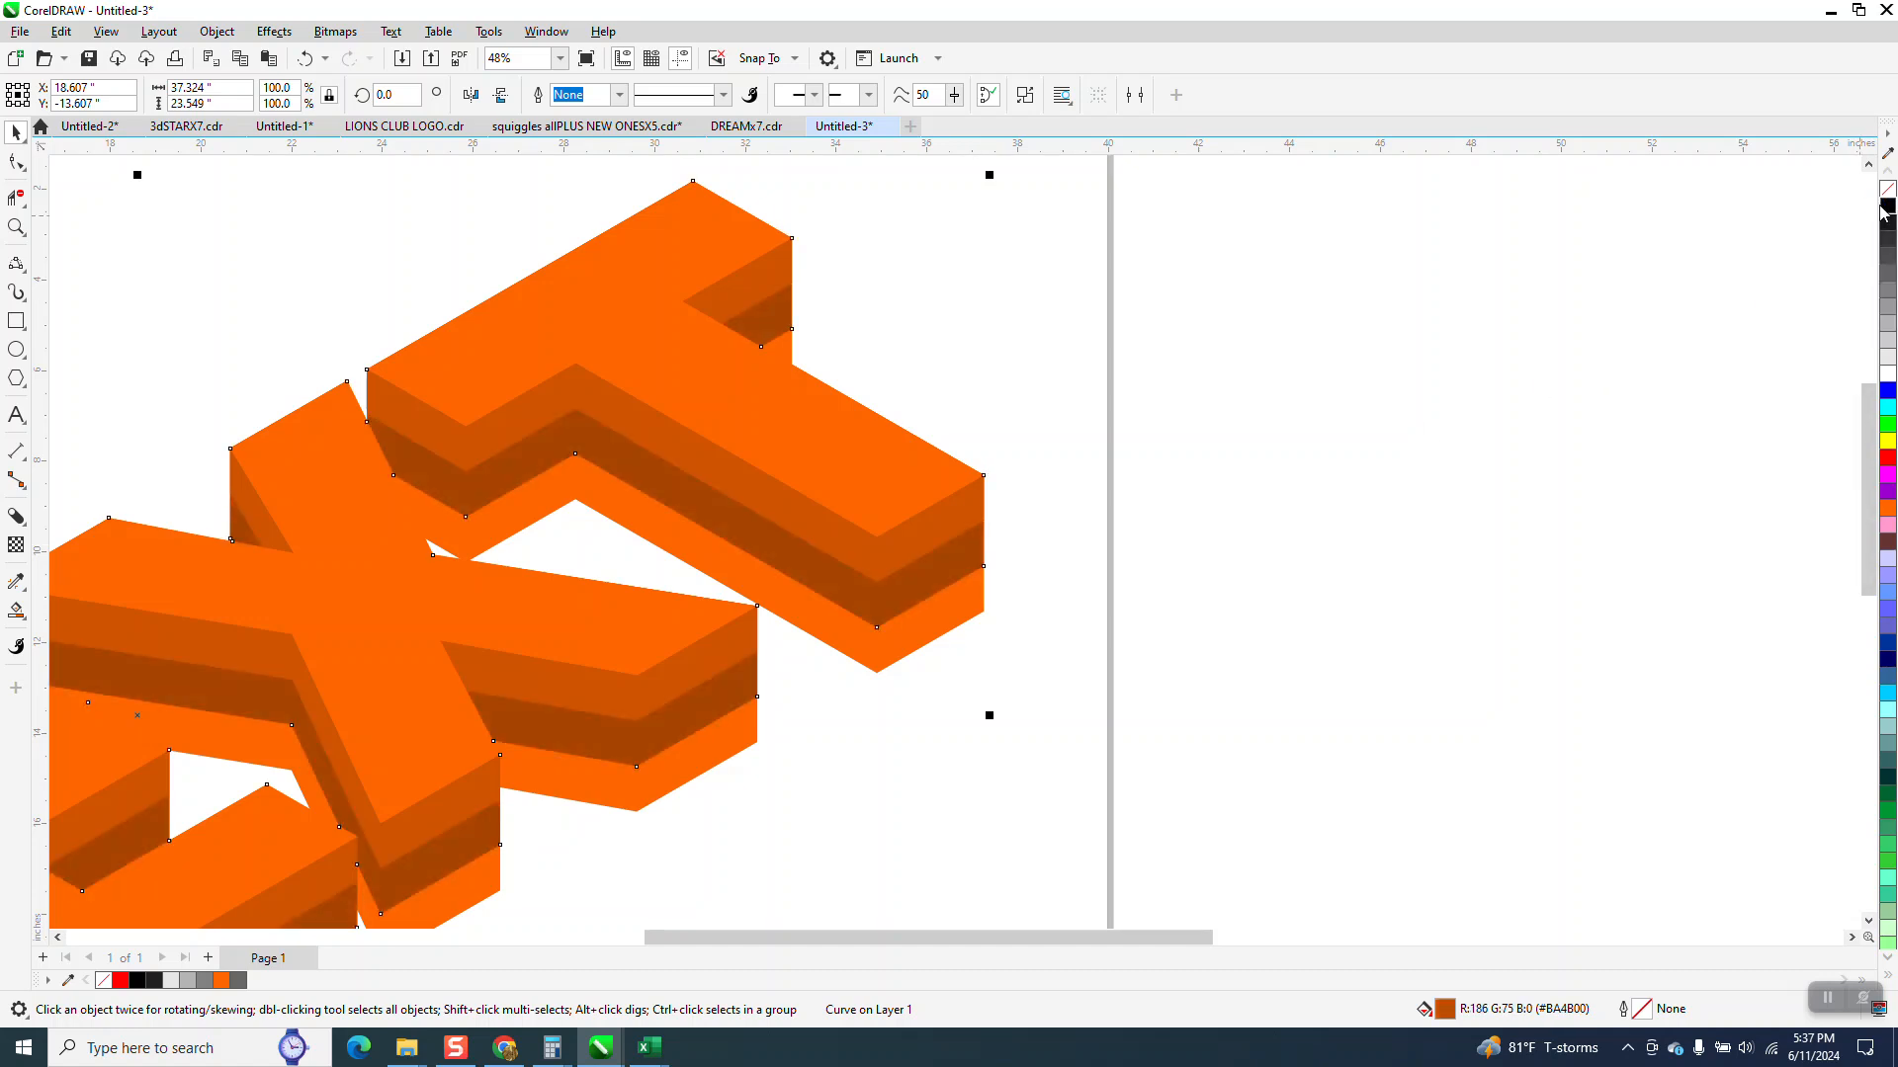
pyautogui.click(1018, 546)
# Darken the rearmost shadow curve to the brown #873700 by repeatedly mixing black into its orange fill.
pyautogui.click(947, 626)
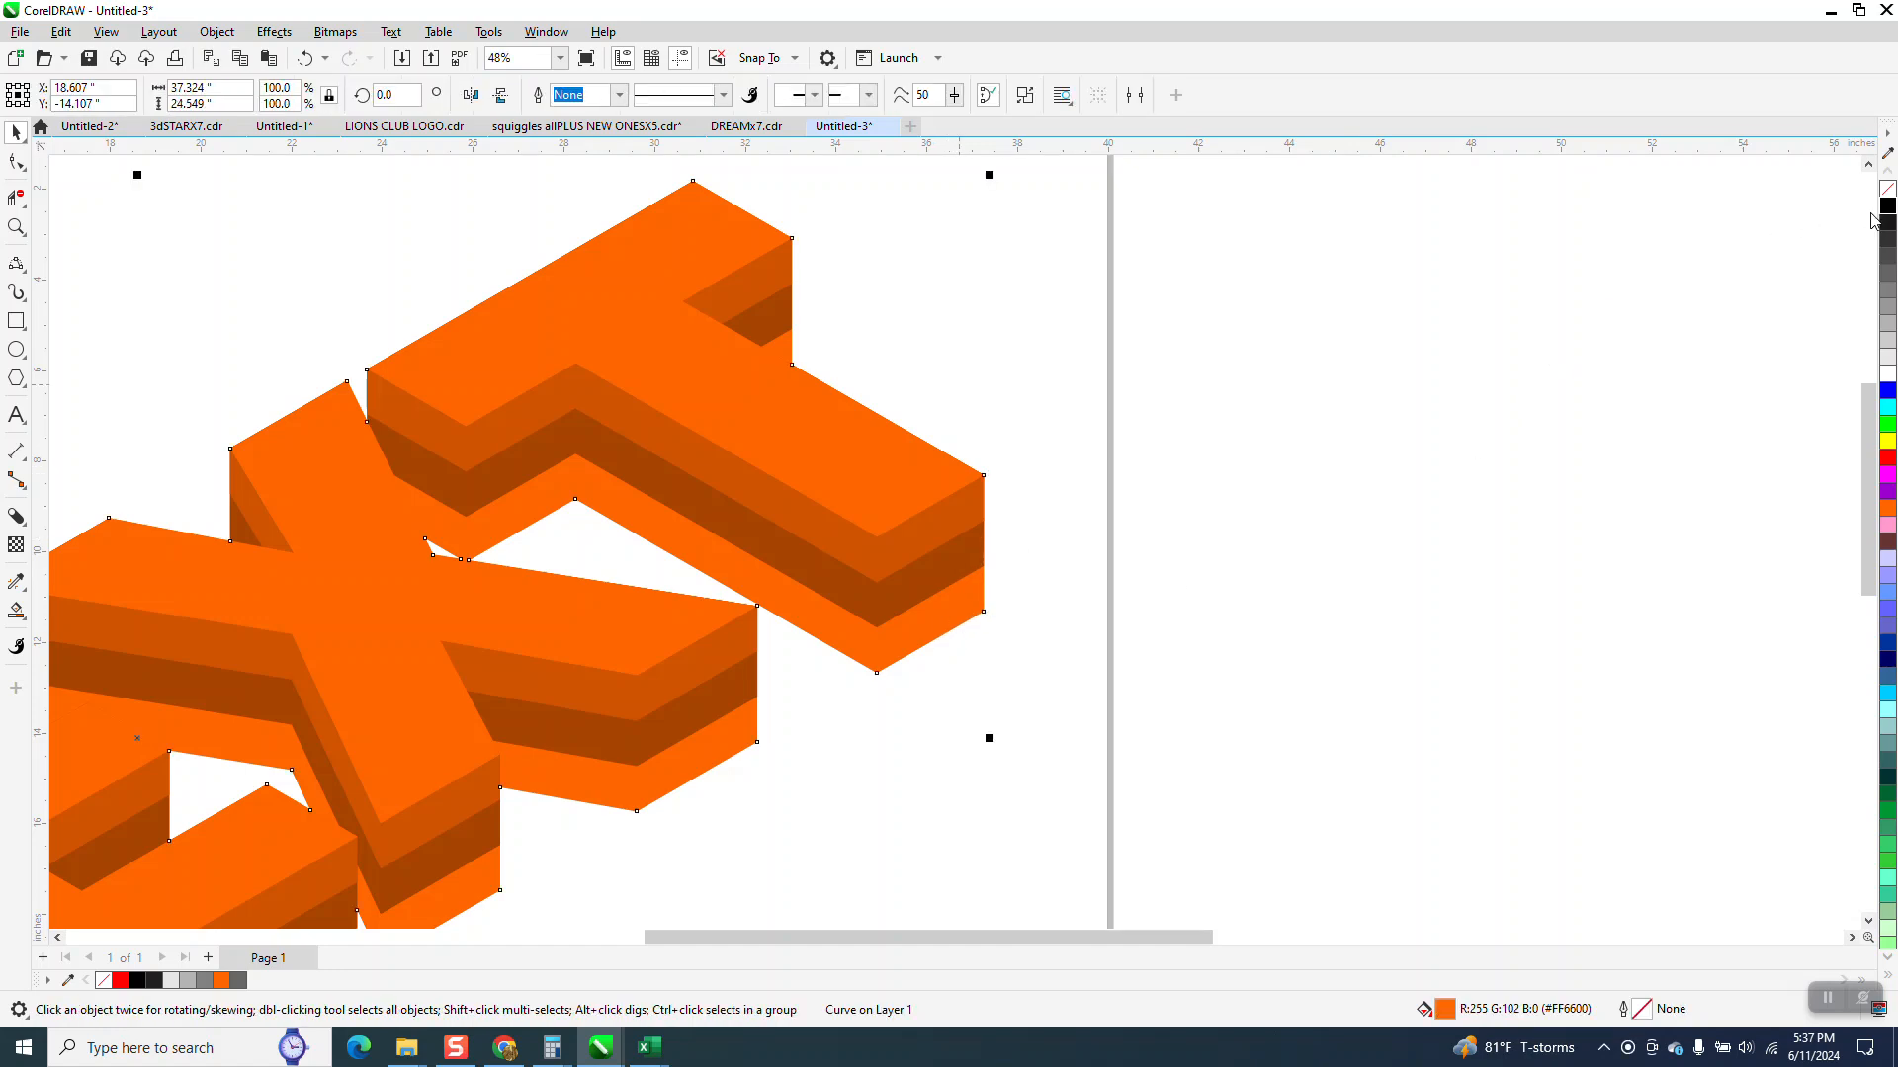
pyautogui.keyDown('ctrl'); pyautogui.click(1886, 210); pyautogui.keyUp('ctrl')
pyautogui.keyDown('ctrl'); pyautogui.click(1886, 210); pyautogui.keyUp('ctrl')
pyautogui.keyDown('ctrl'); pyautogui.click(1886, 211); pyautogui.keyUp('ctrl')
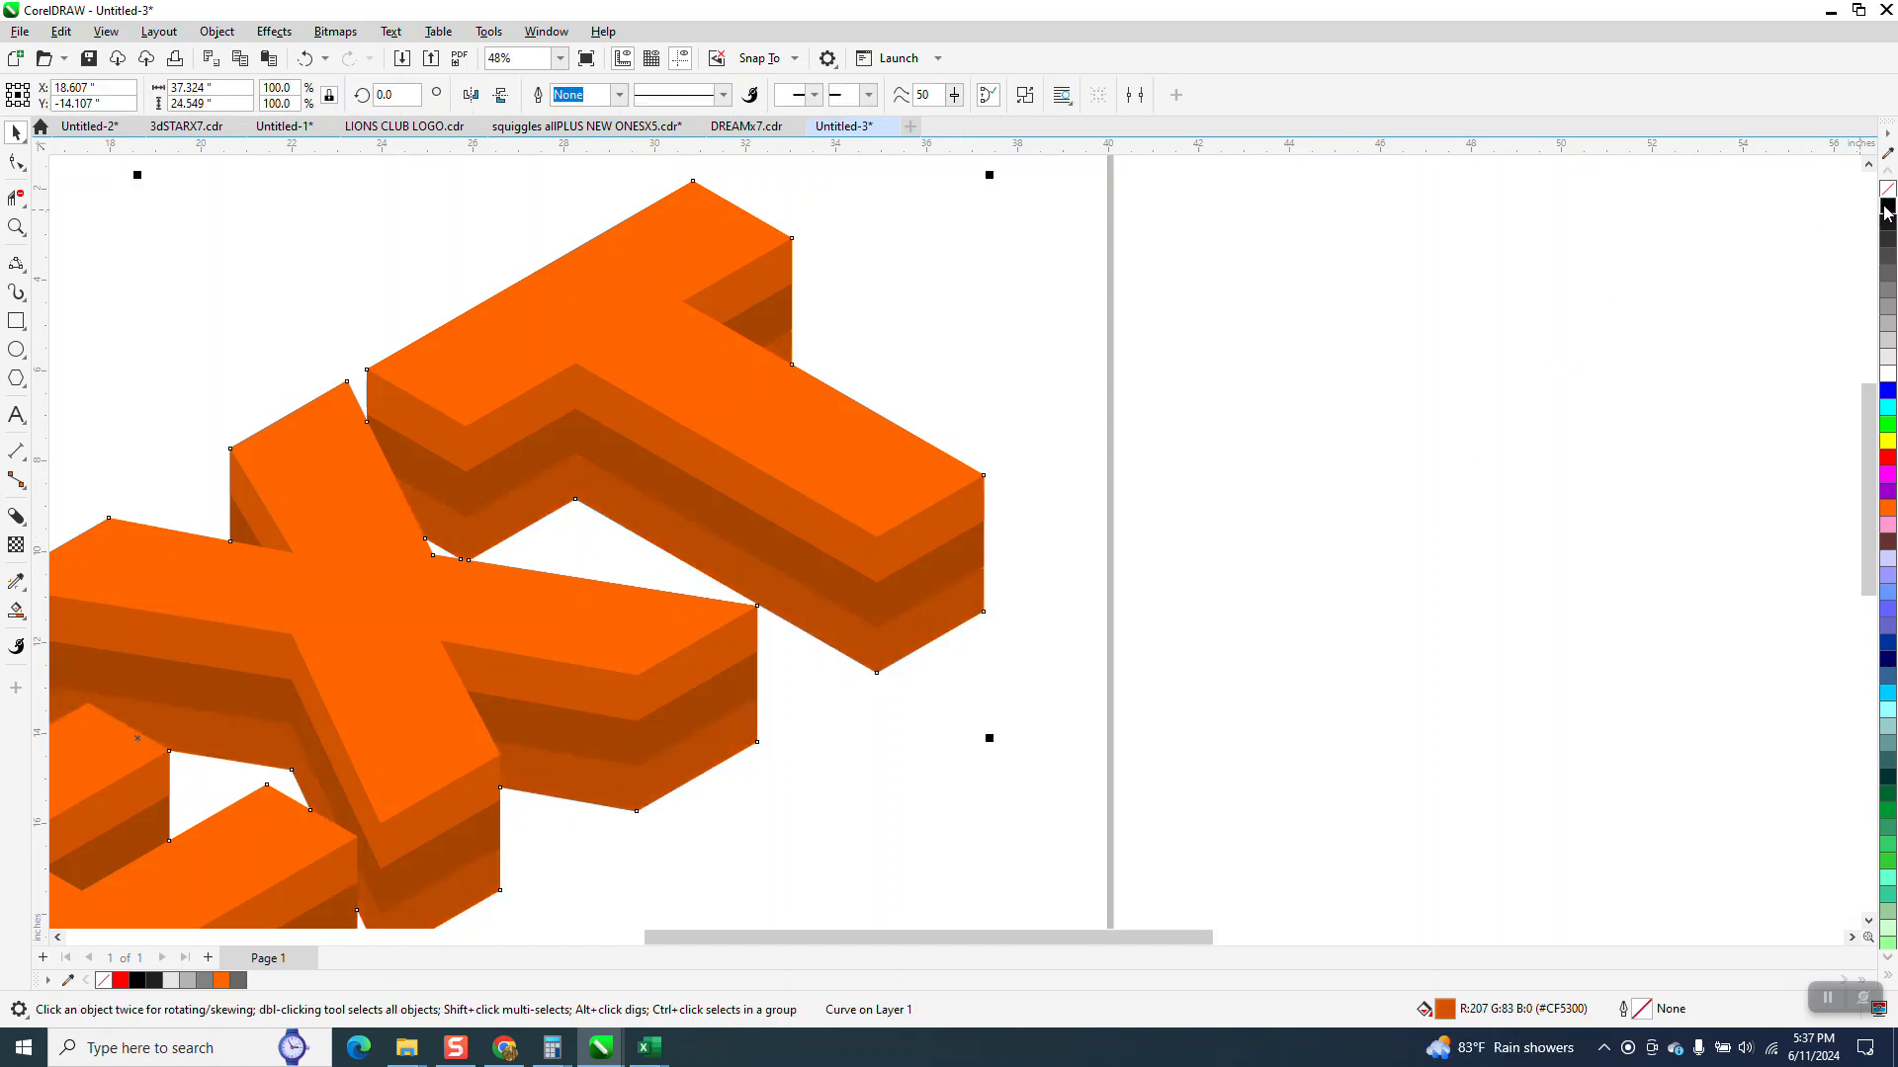
pyautogui.keyDown('ctrl'); pyautogui.click(1886, 211); pyautogui.keyUp('ctrl')
pyautogui.keyDown('ctrl'); pyautogui.click(1884, 208); pyautogui.keyUp('ctrl')
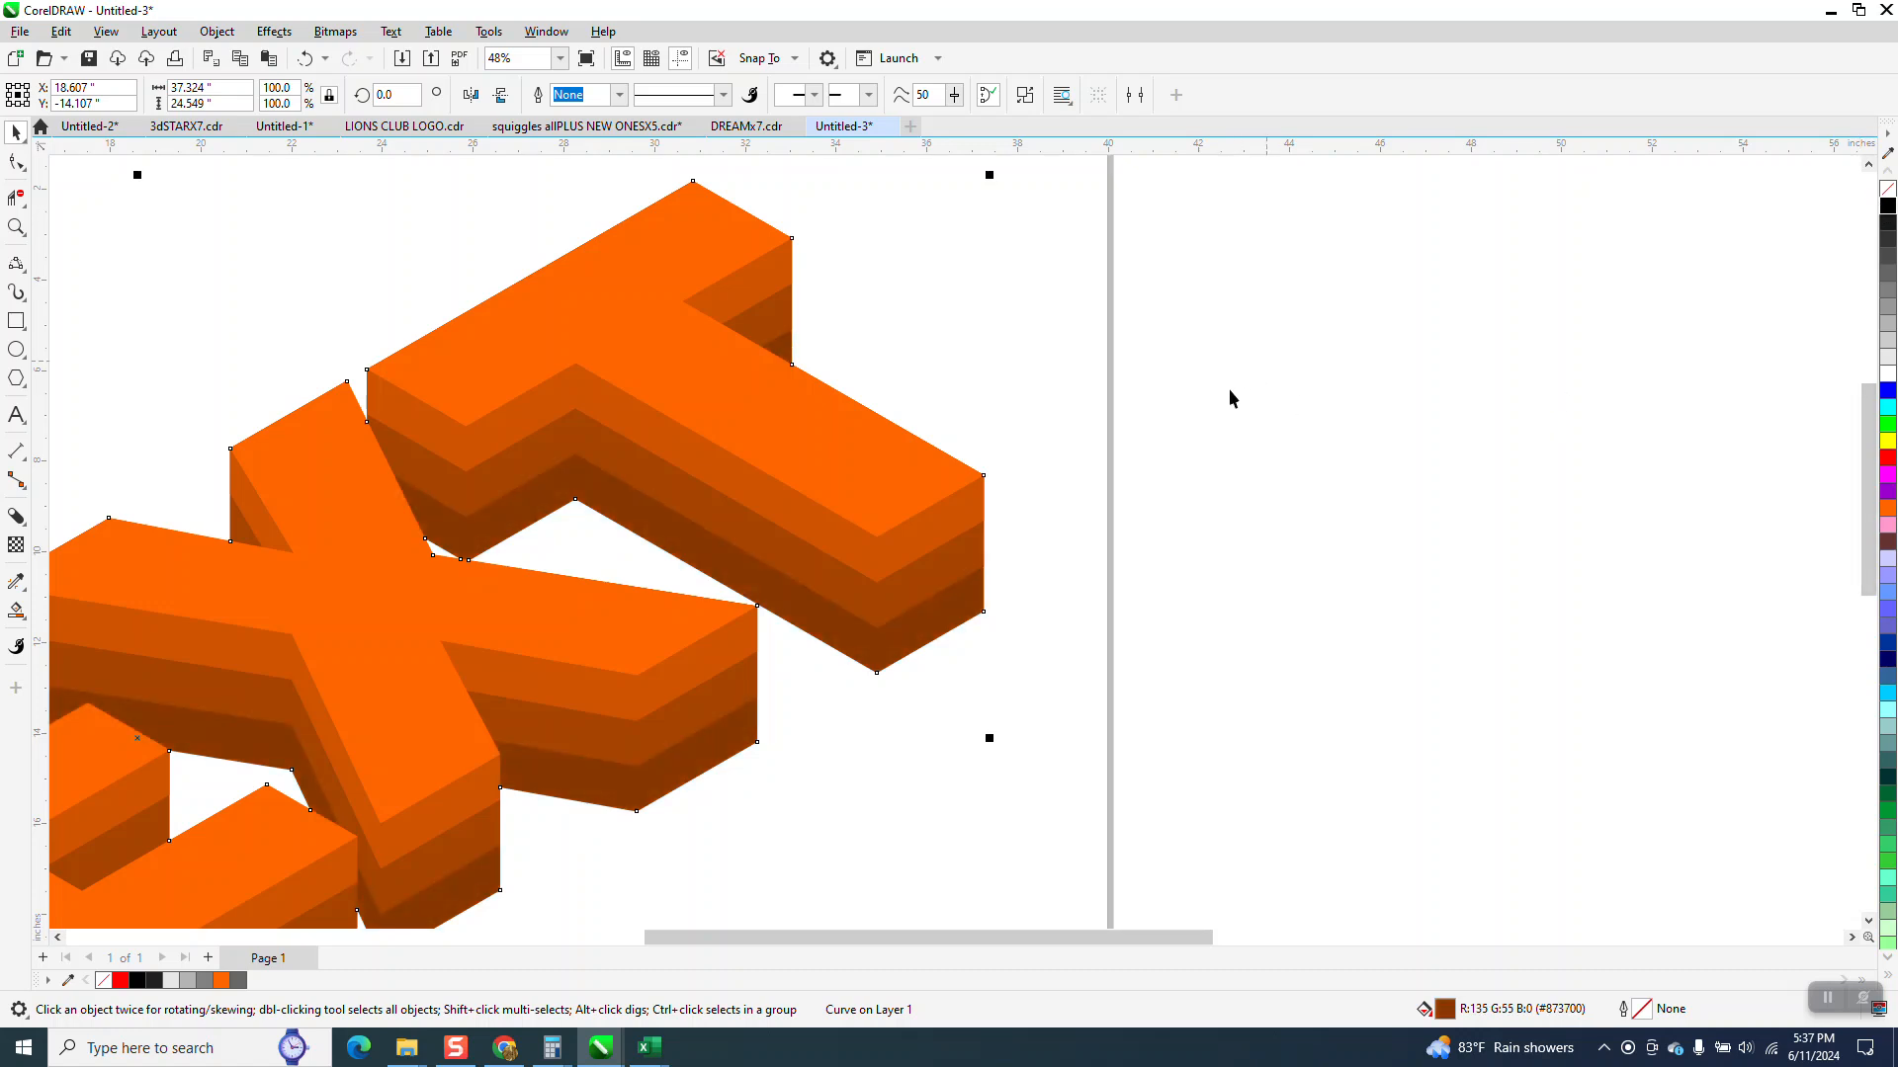
# Draw a rectangle about 45 by 27 inches around the layered text and fill it with blue.
pyautogui.scroll(-2, 1231, 356)
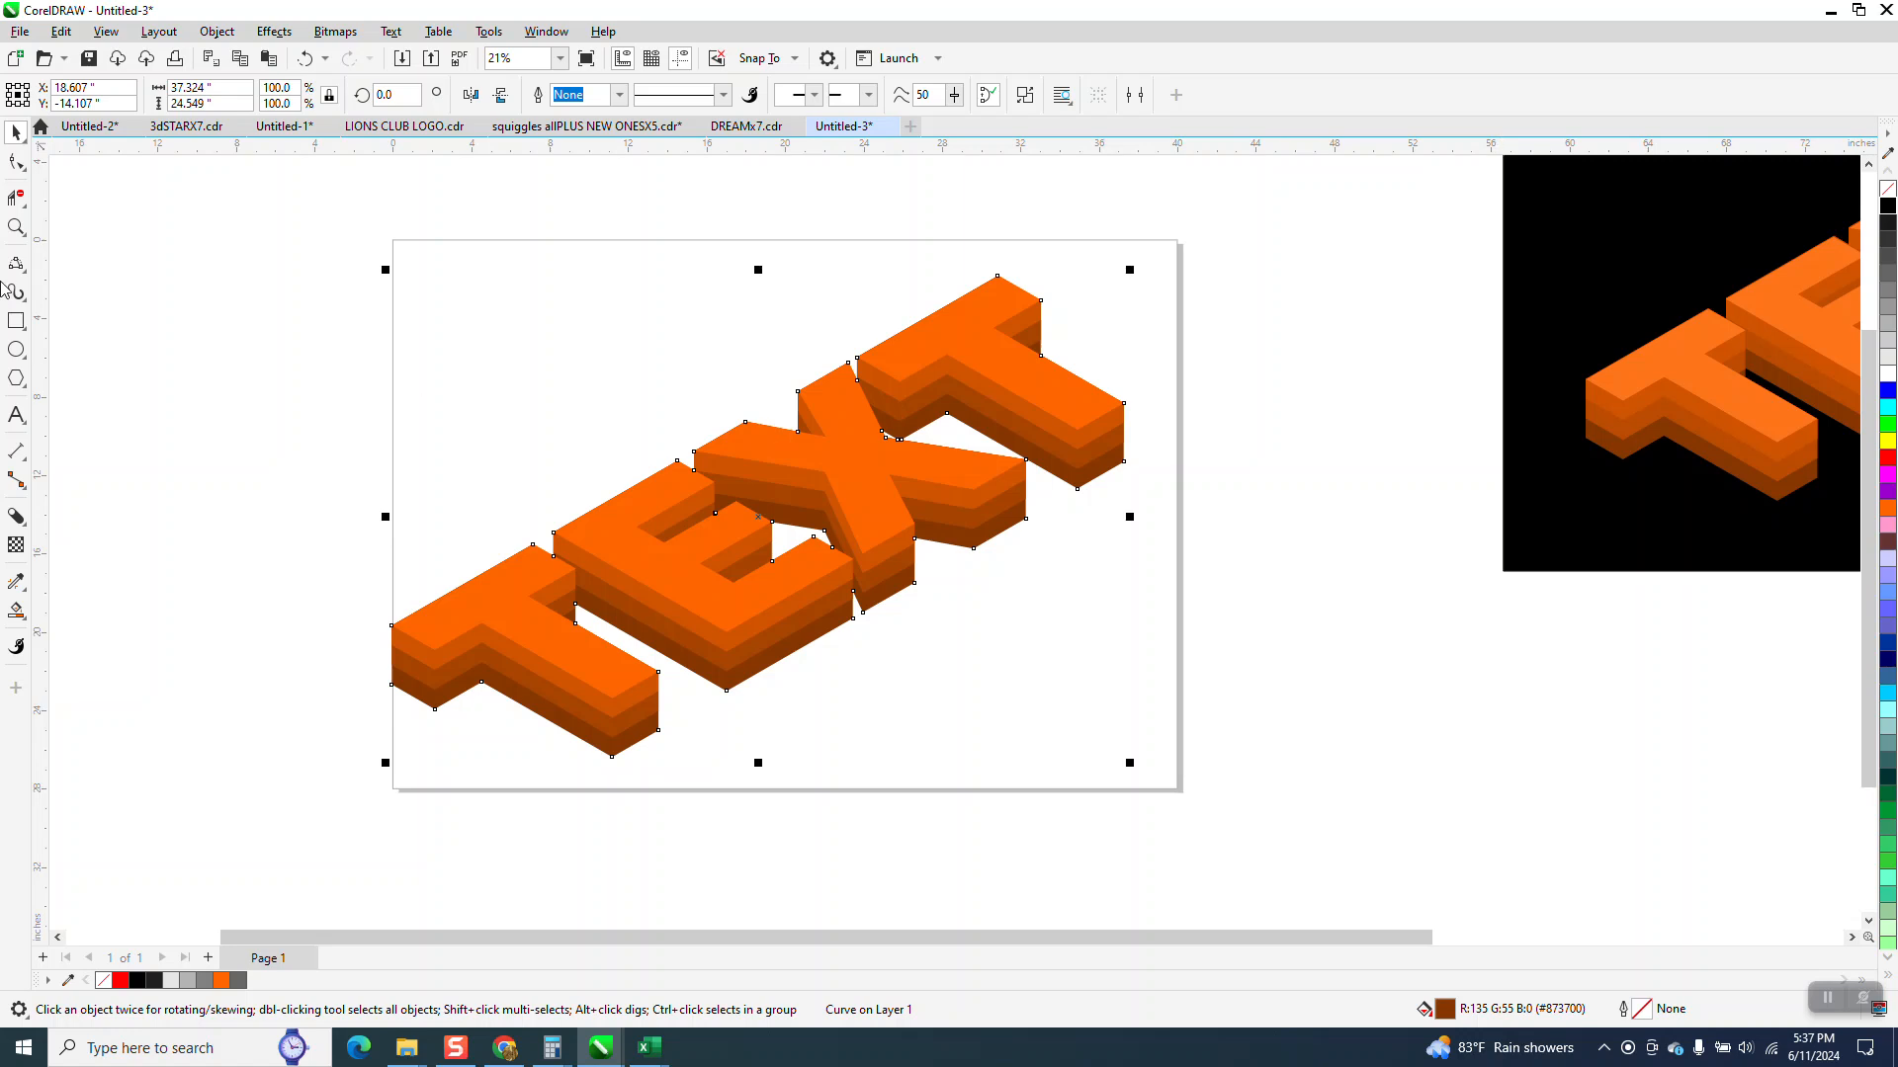
pyautogui.click(16, 227)
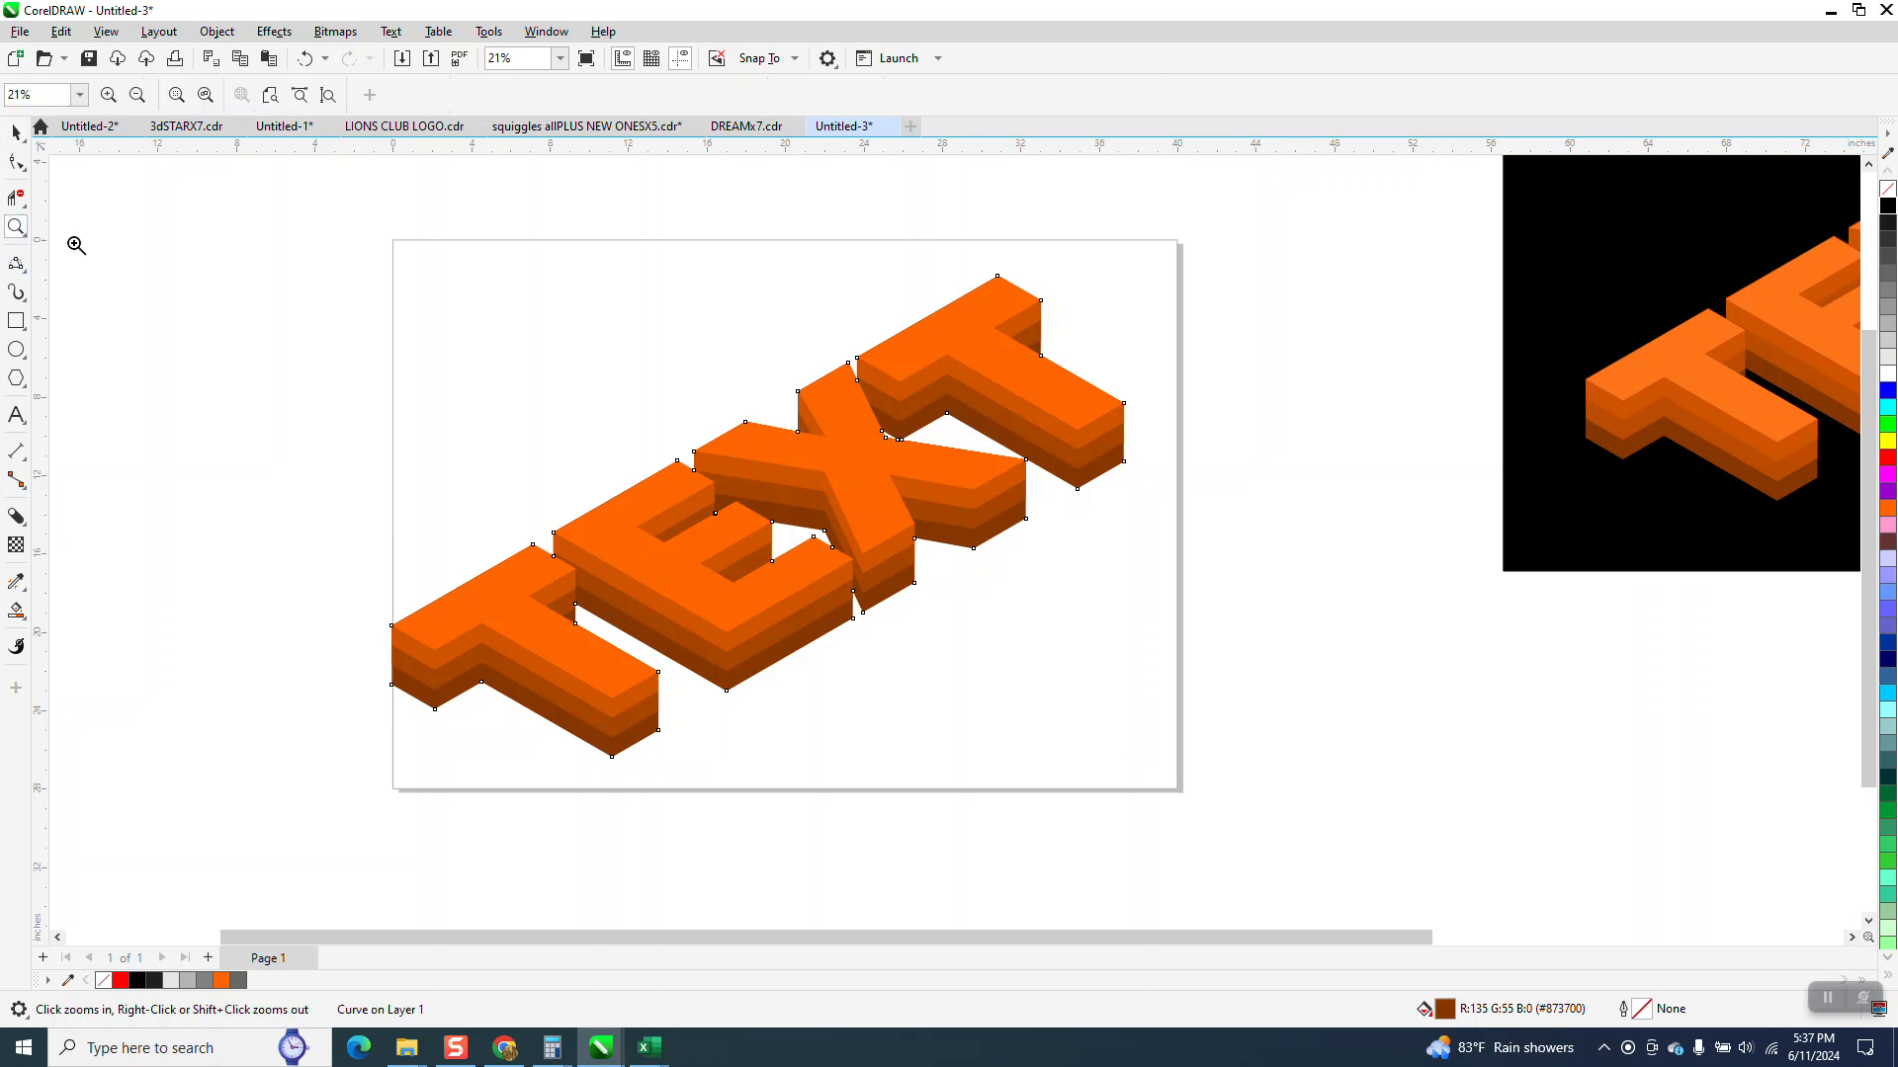
pyautogui.click(15, 321)
pyautogui.moveTo(347, 254); pyautogui.dragTo(1229, 788)
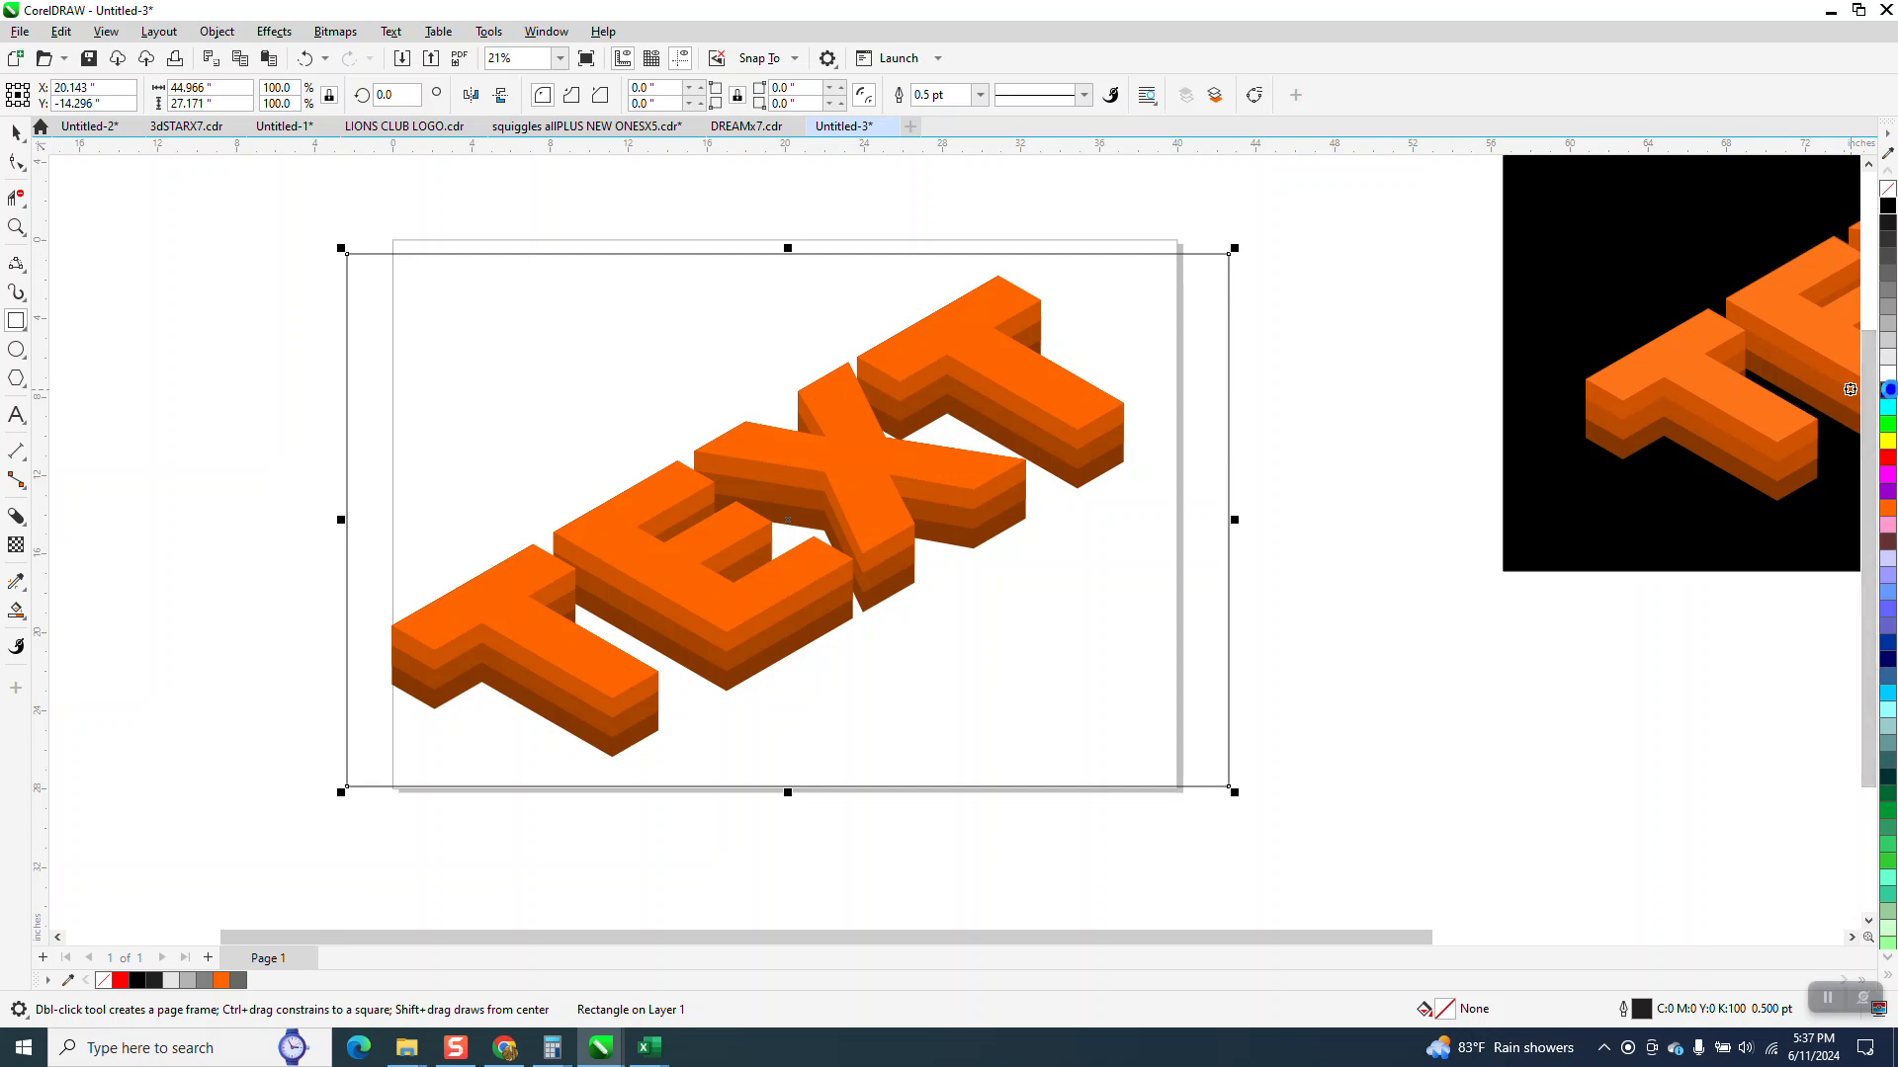
pyautogui.click(1888, 389)
# Send the blue rectangle to the back of the page, behind the layered text.
pyautogui.click(158, 32)
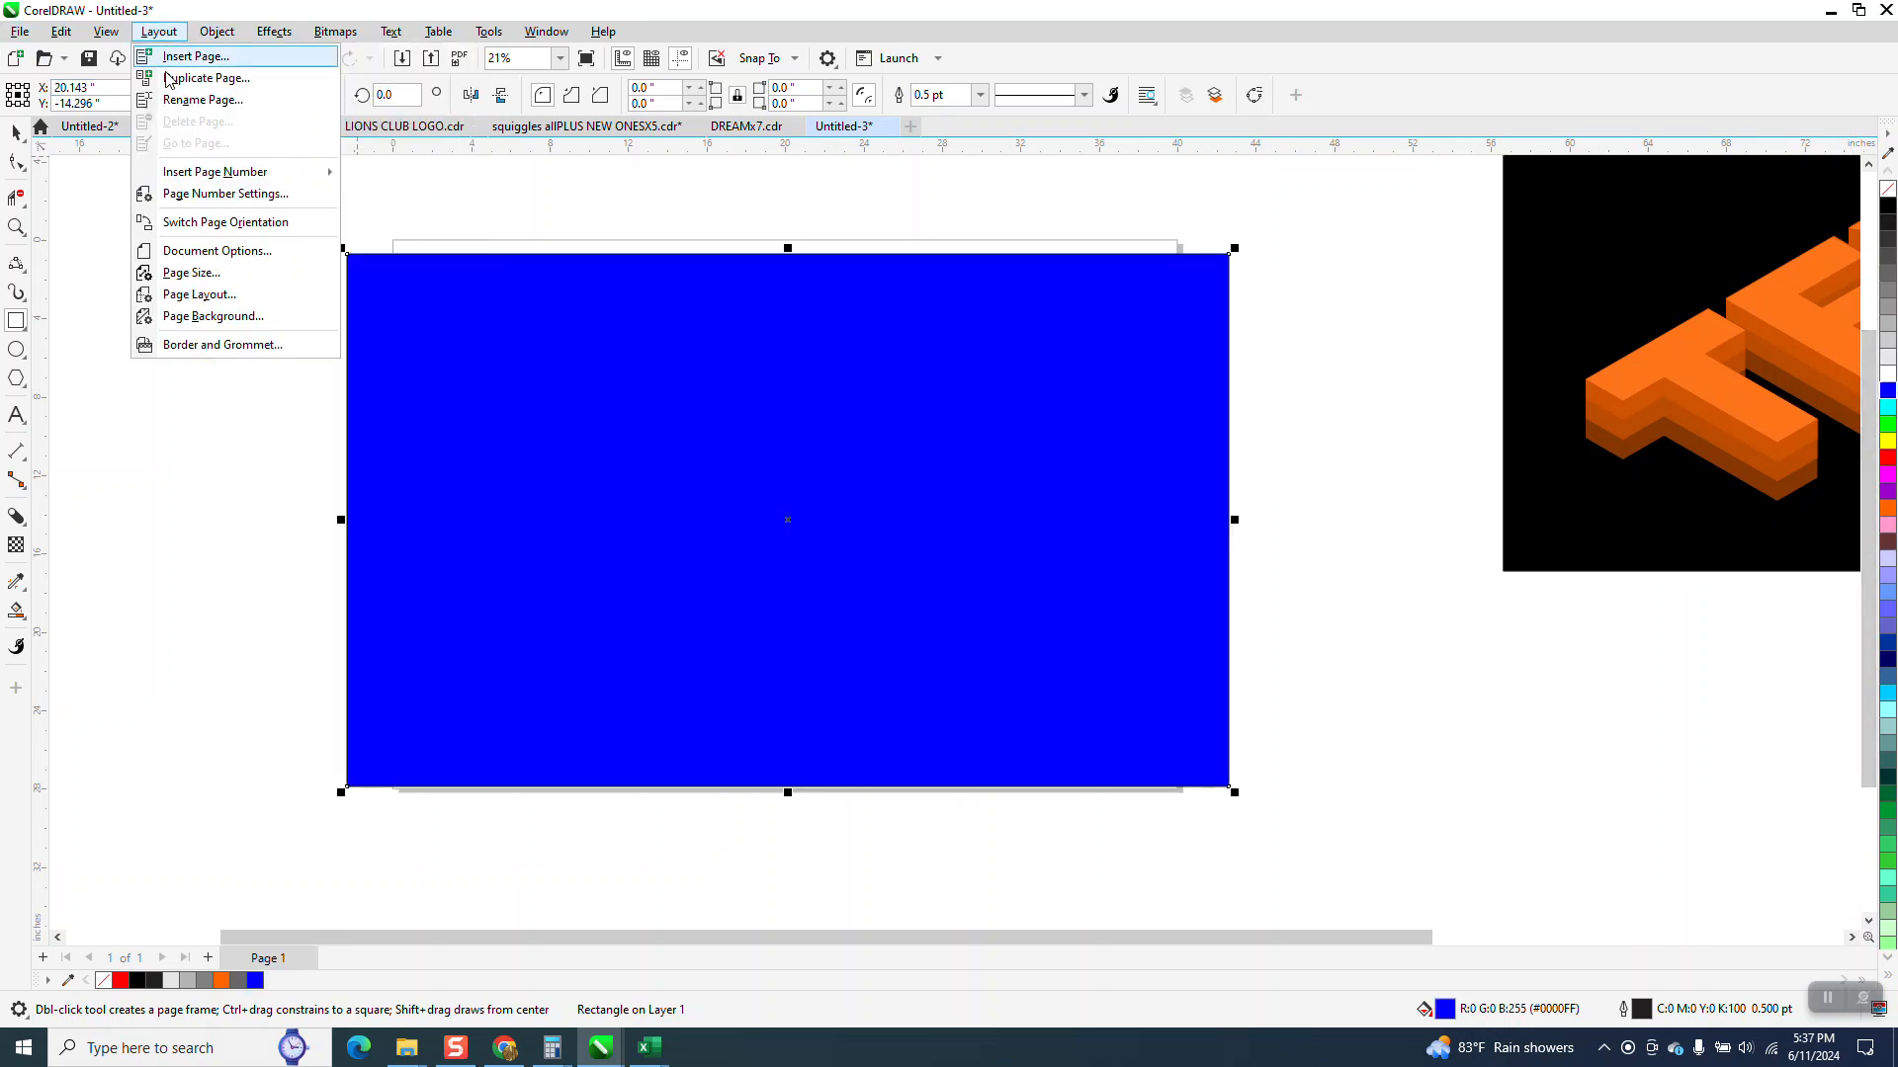
pyautogui.moveTo(213, 34)
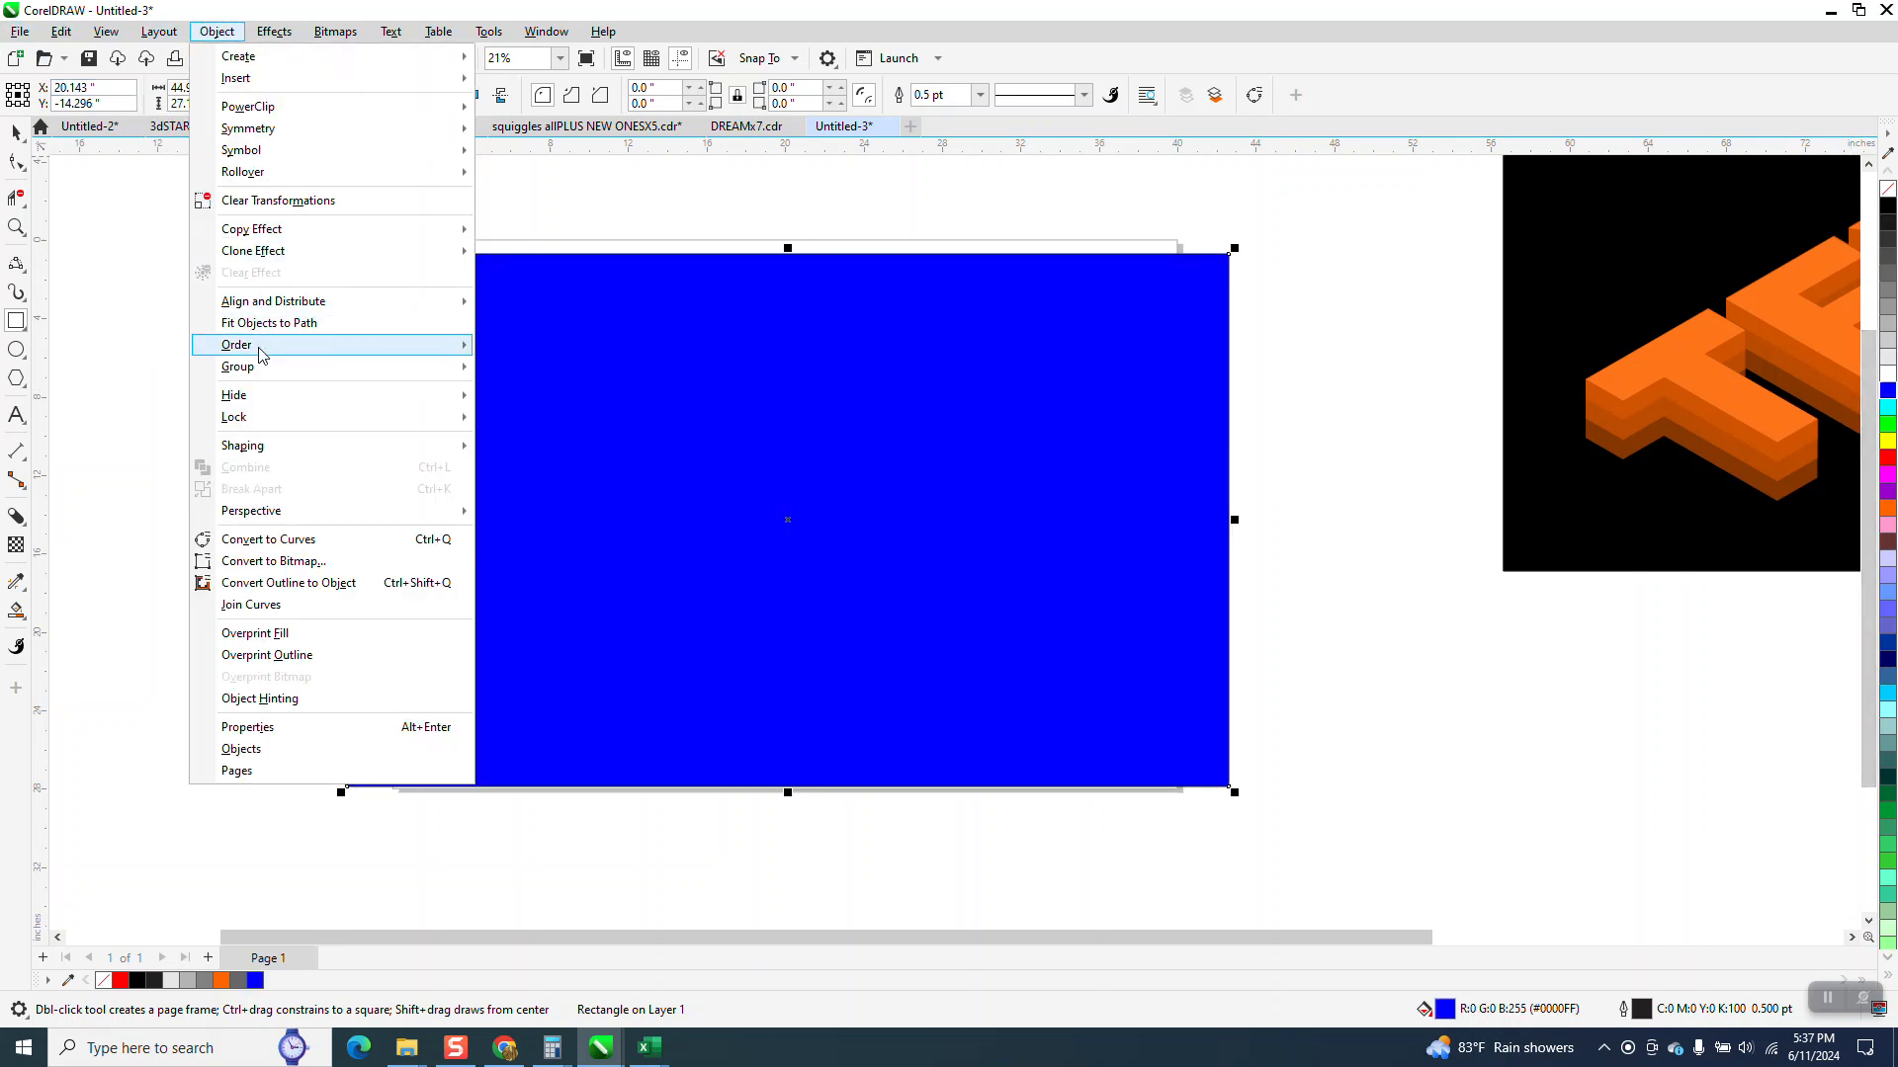
pyautogui.moveTo(243, 350)
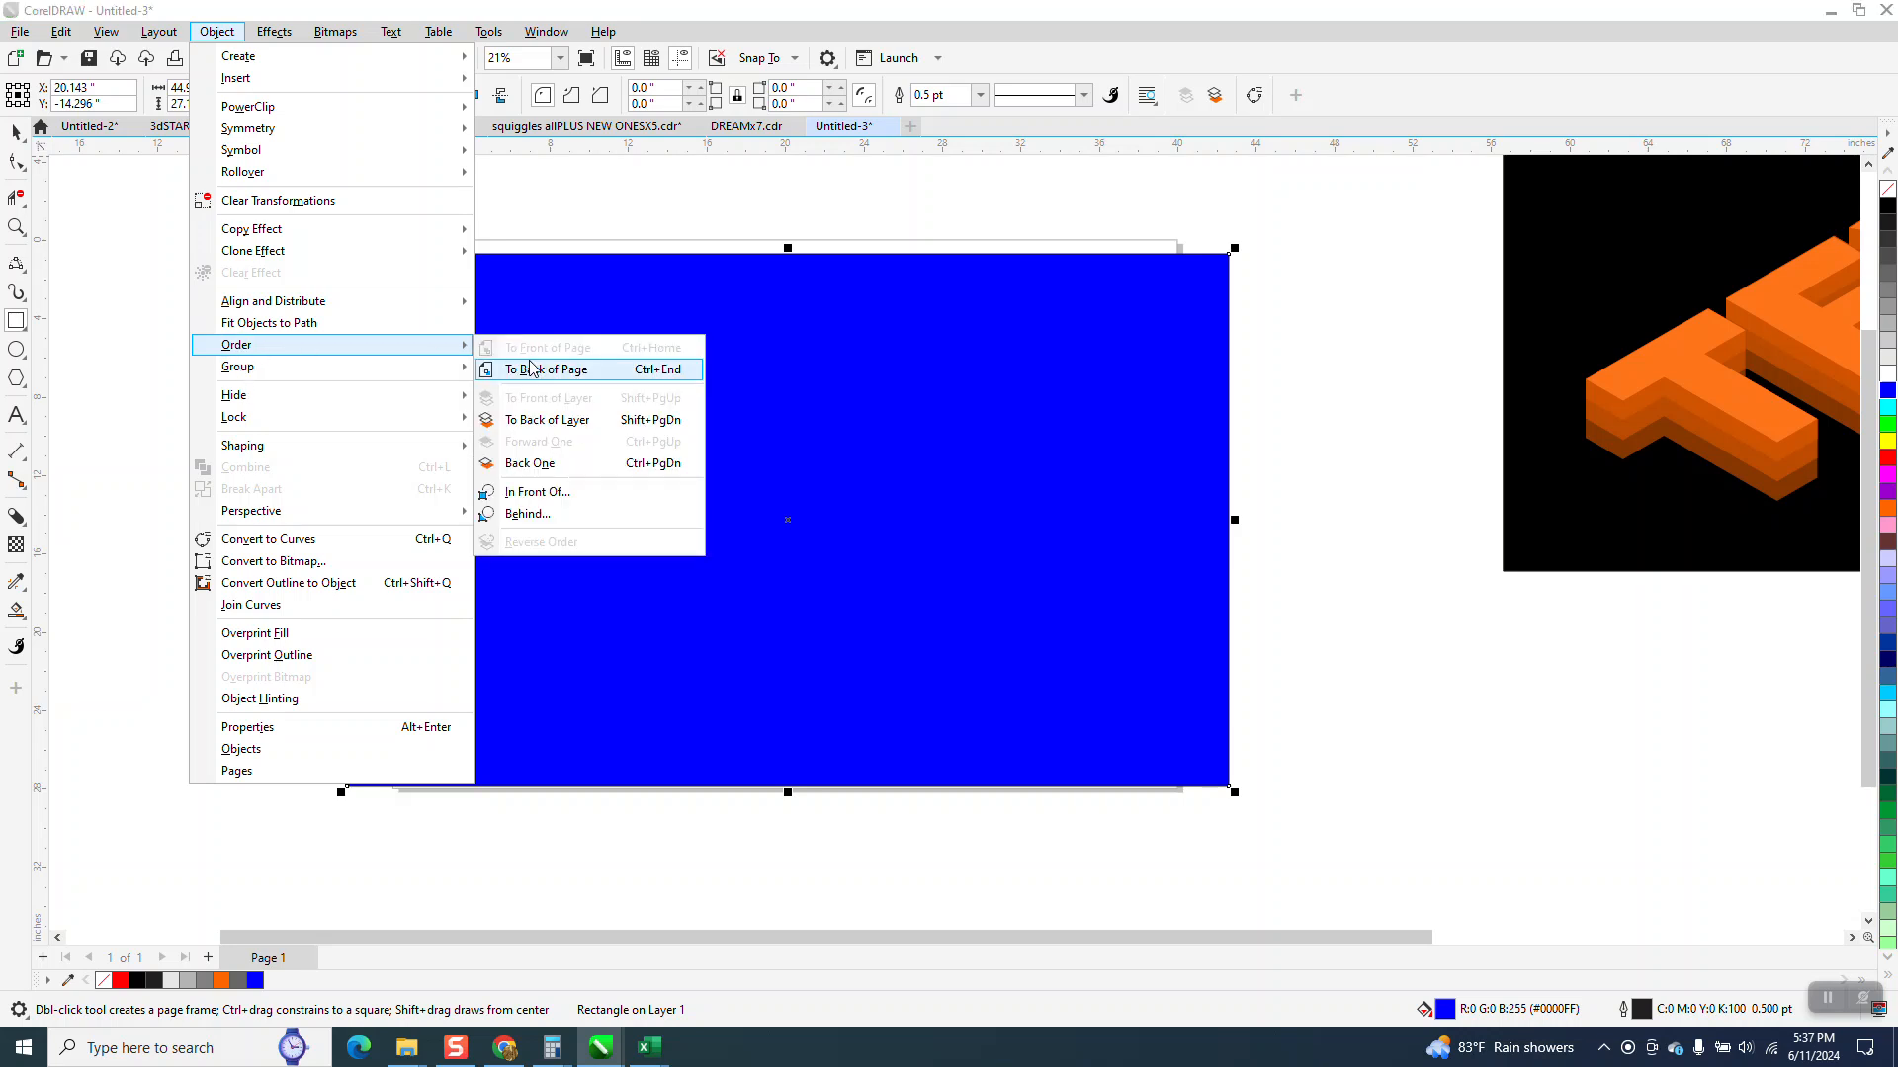
pyautogui.click(539, 371)
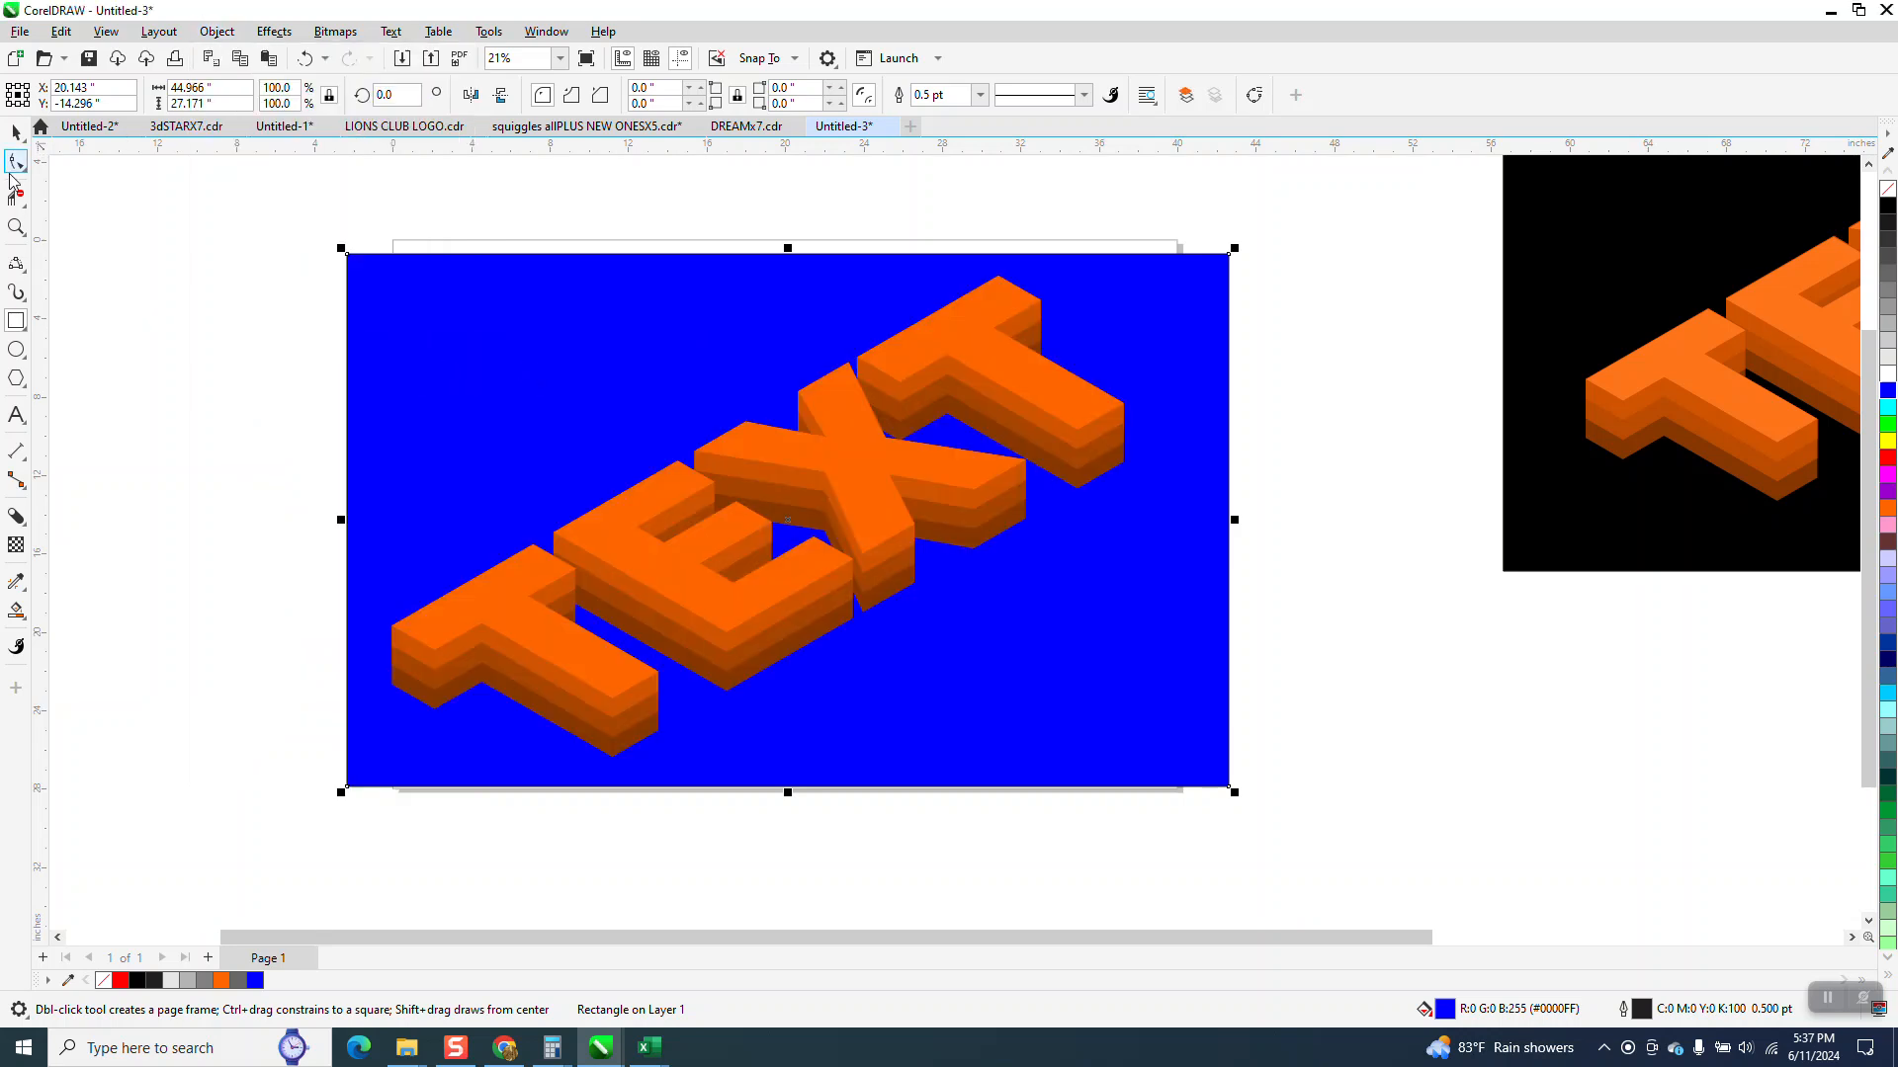
# Add a large text object reading TEXT, about 29 inches wide, in the empty area beside the blue rectangle.
pyautogui.click(16, 228)
pyautogui.moveTo(253, 374); pyautogui.dragTo(1125, 766)
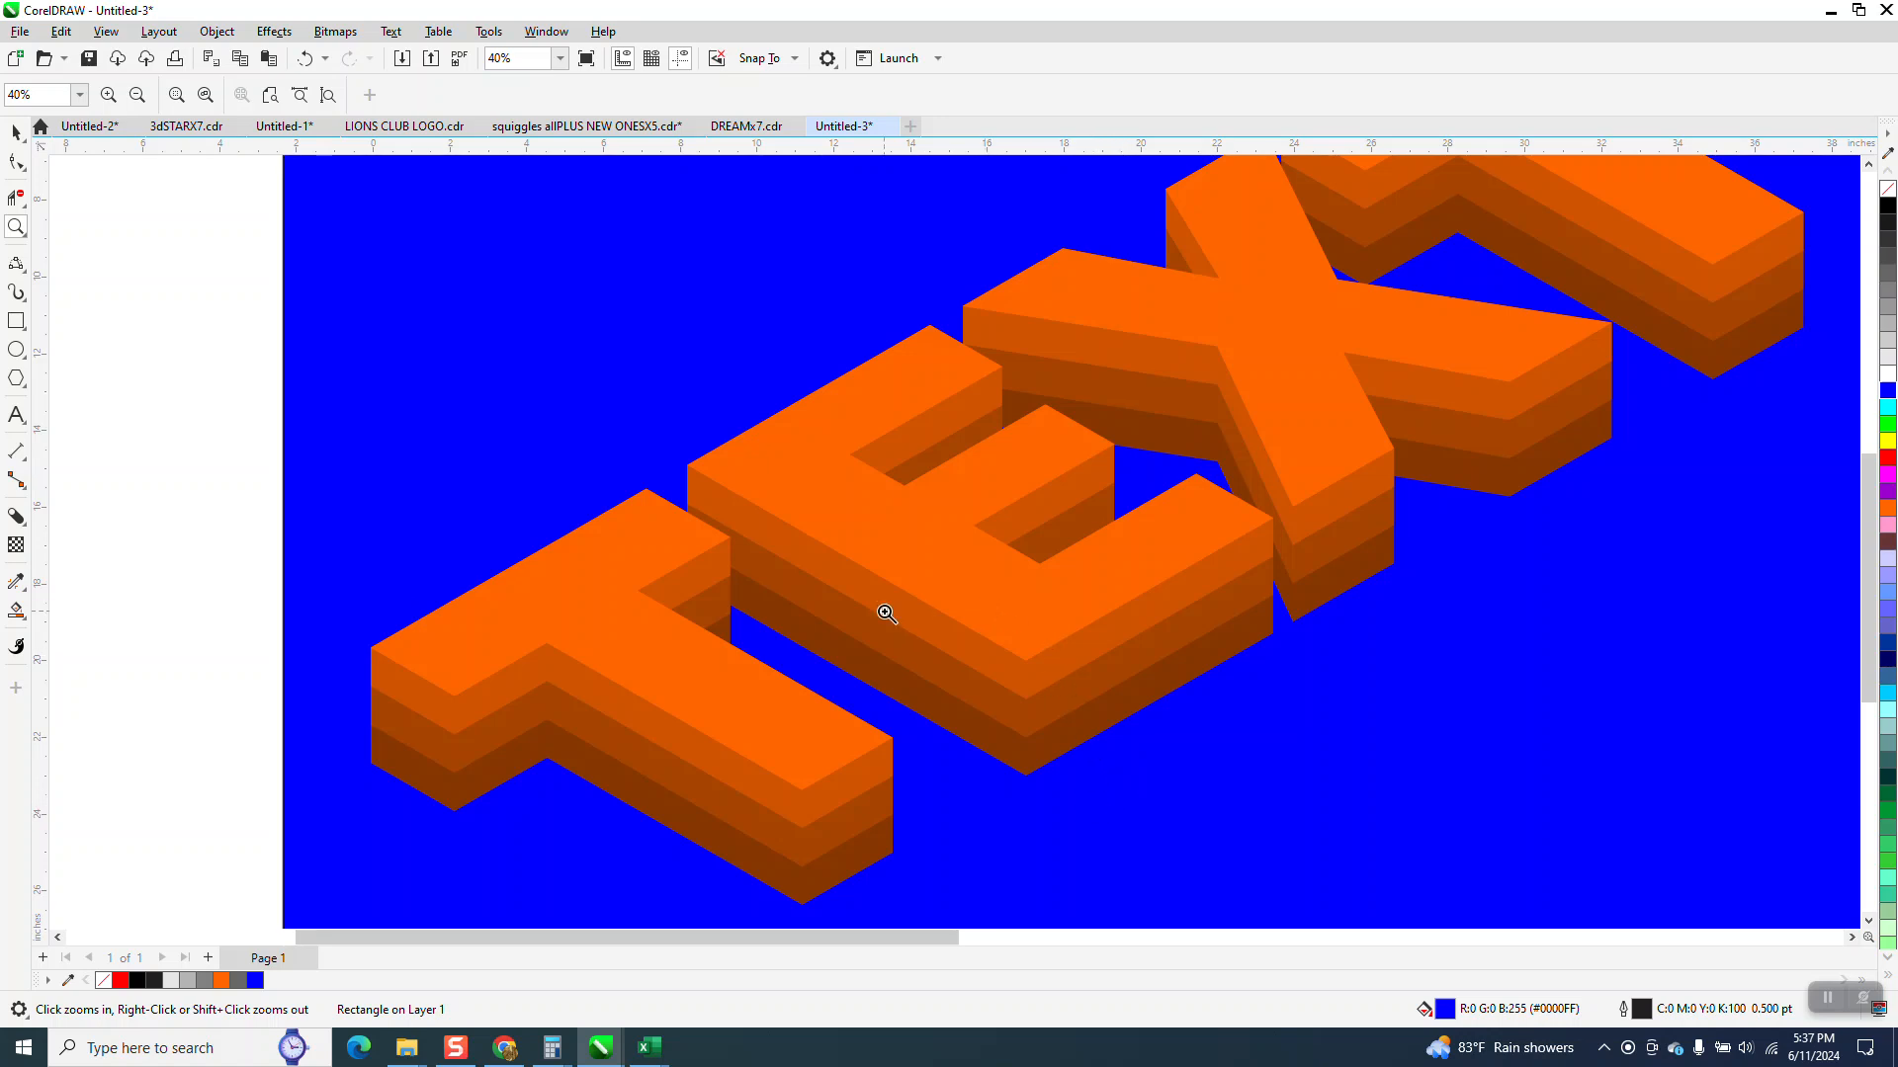
pyautogui.scroll(-1, 885, 543)
pyautogui.scroll(-2, 856, 523)
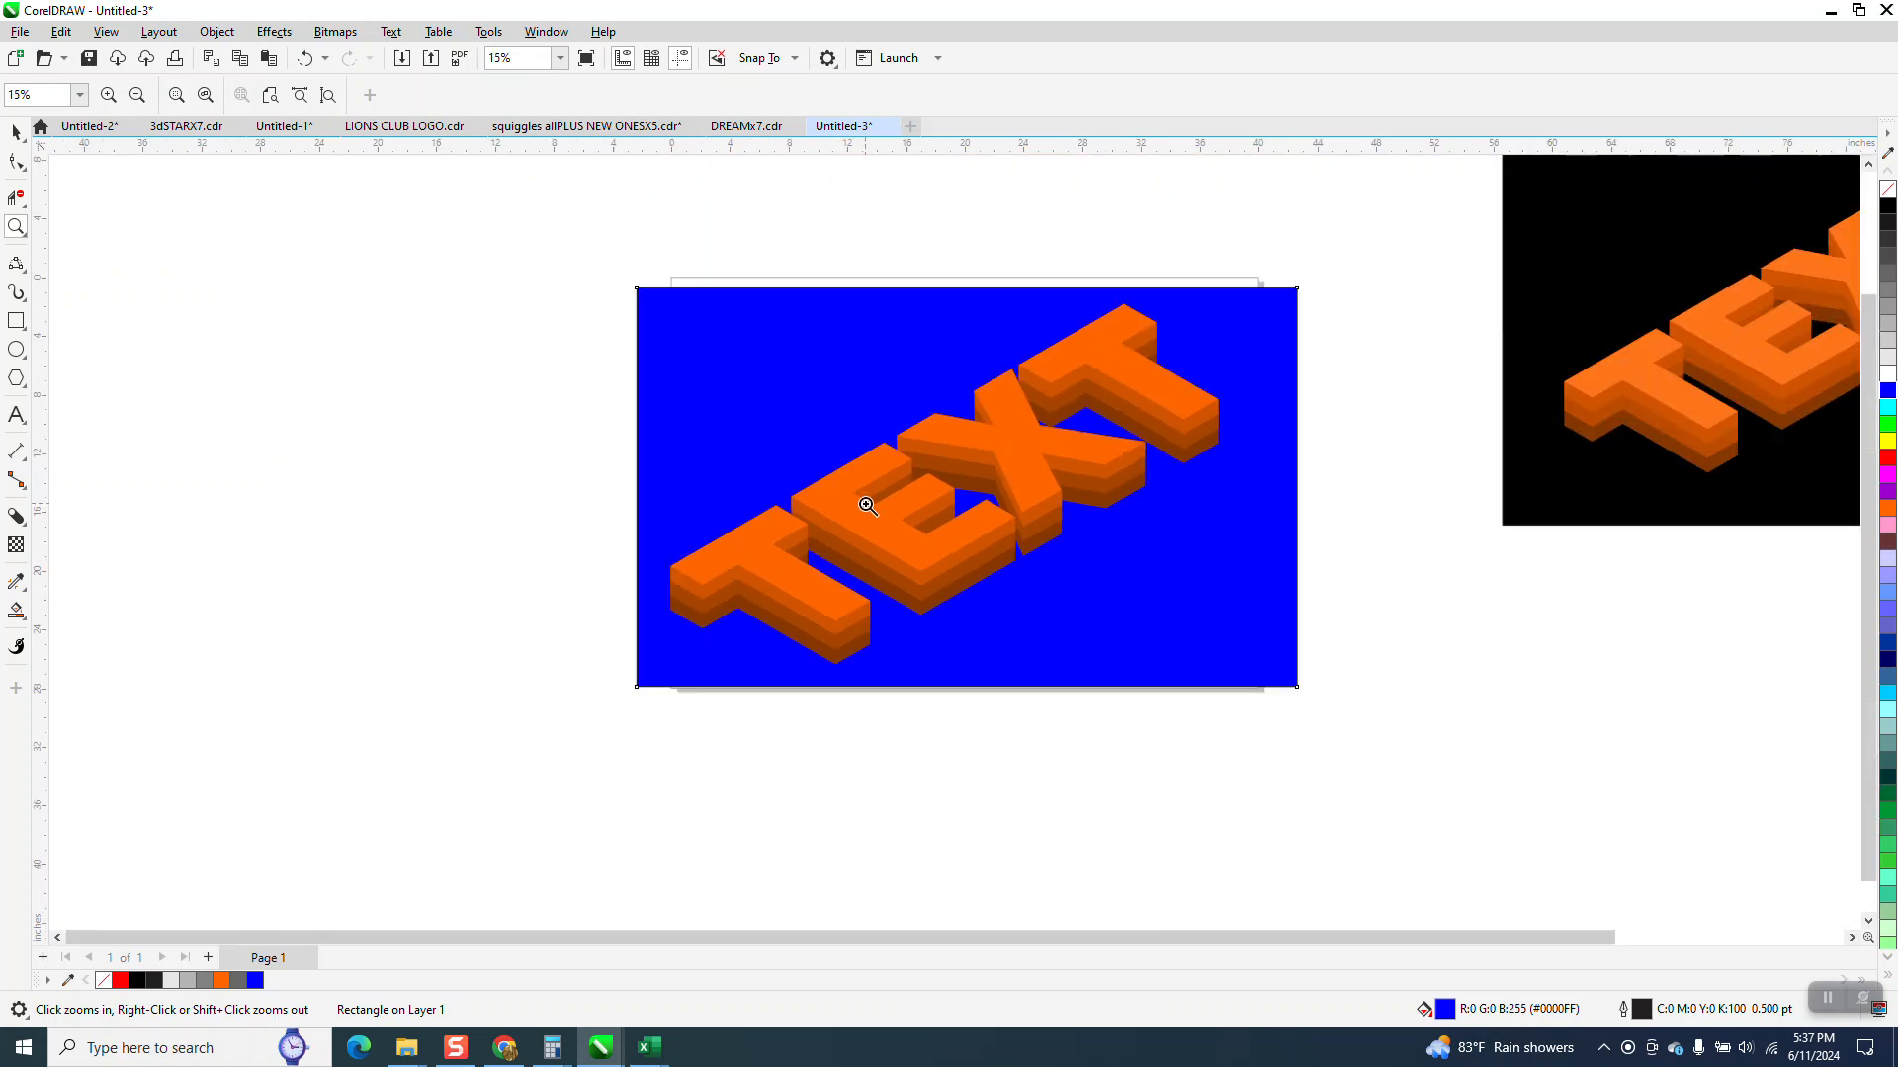
pyautogui.click(17, 416)
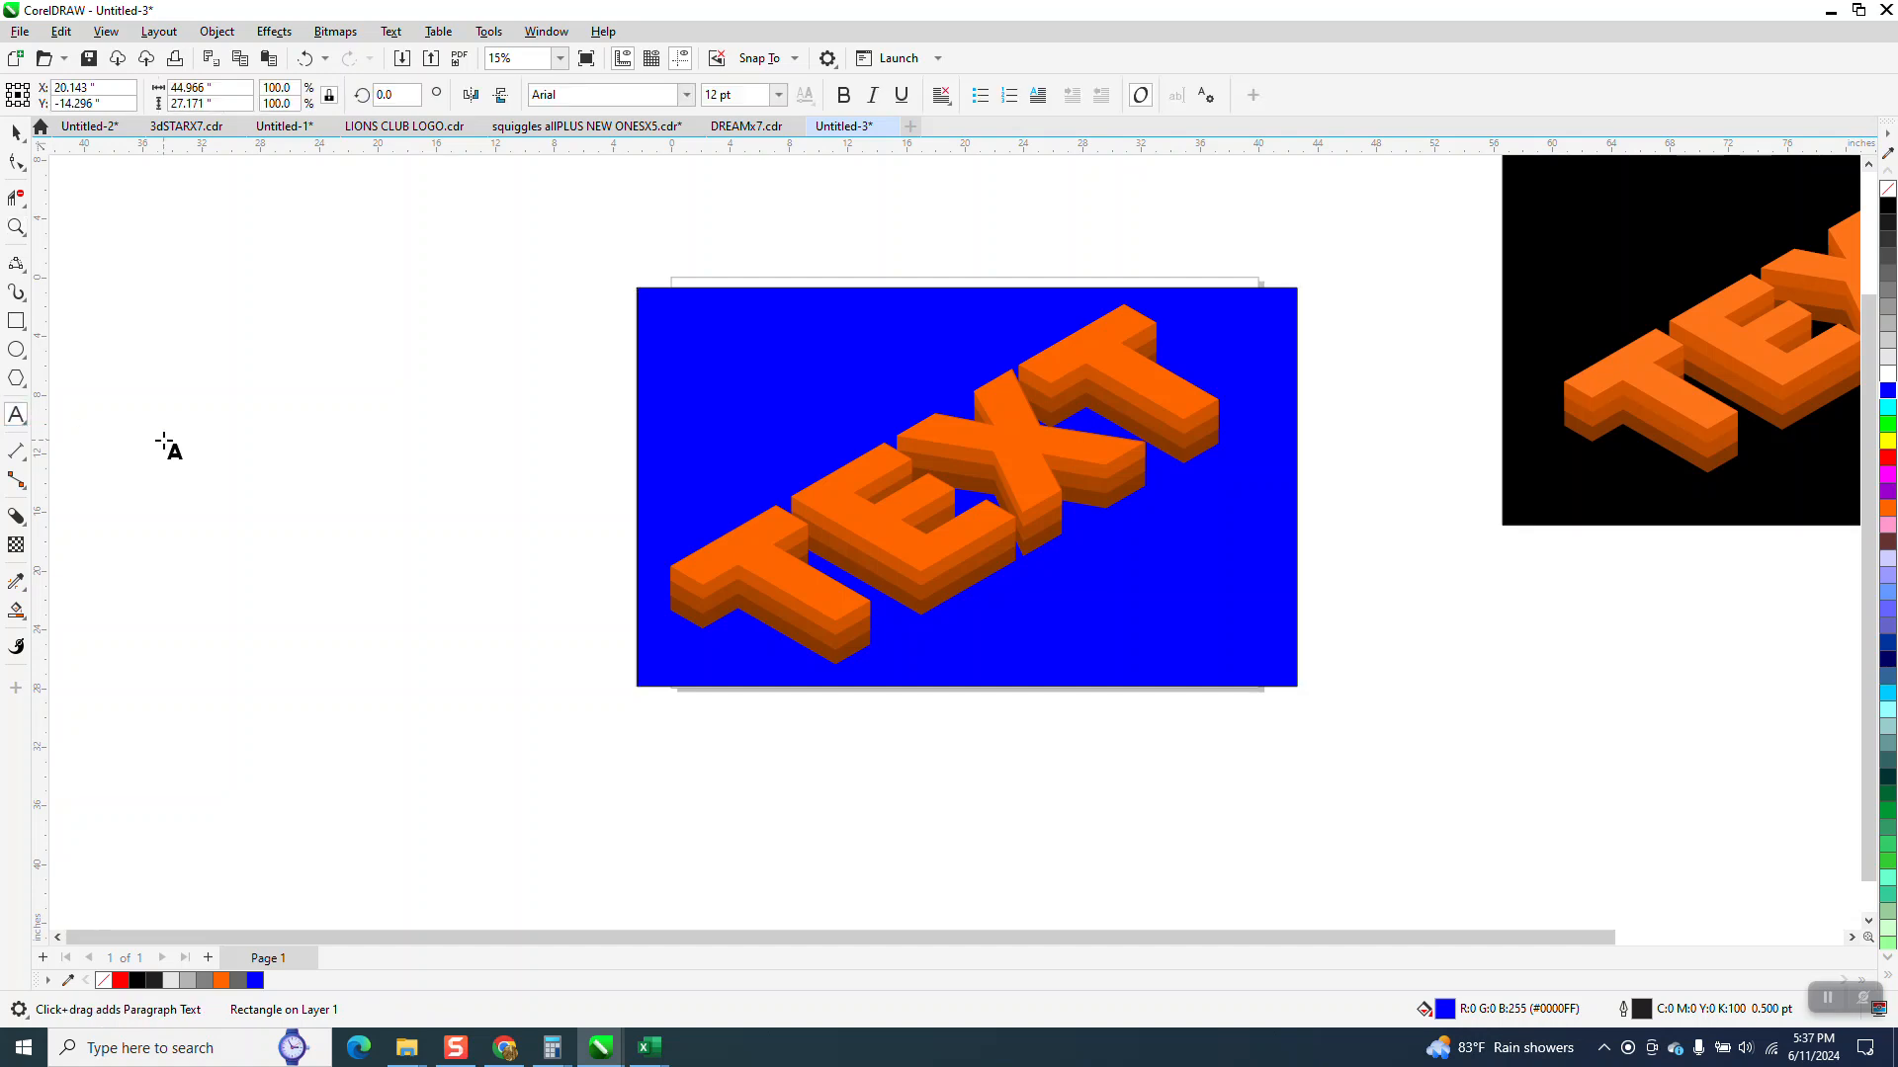
pyautogui.click(173, 440)
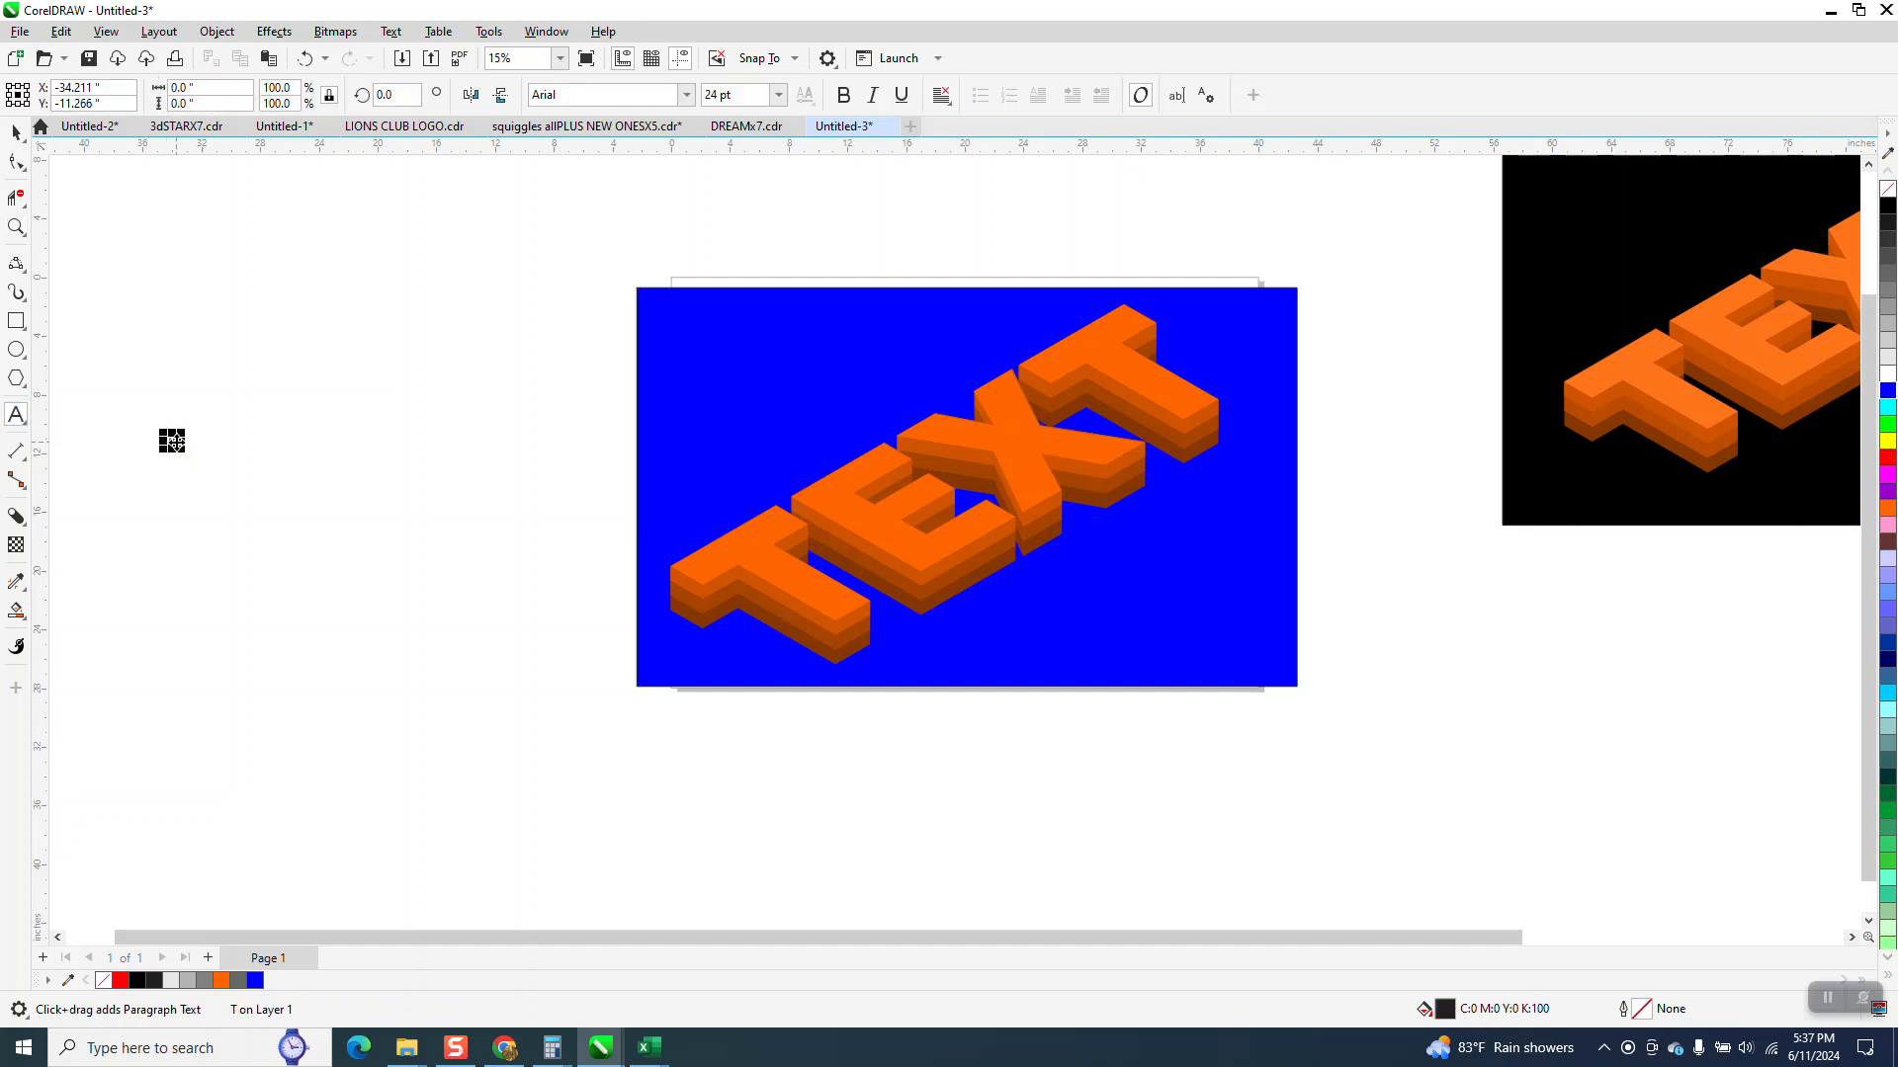
pyautogui.click(174, 491)
pyautogui.write('TEXT')
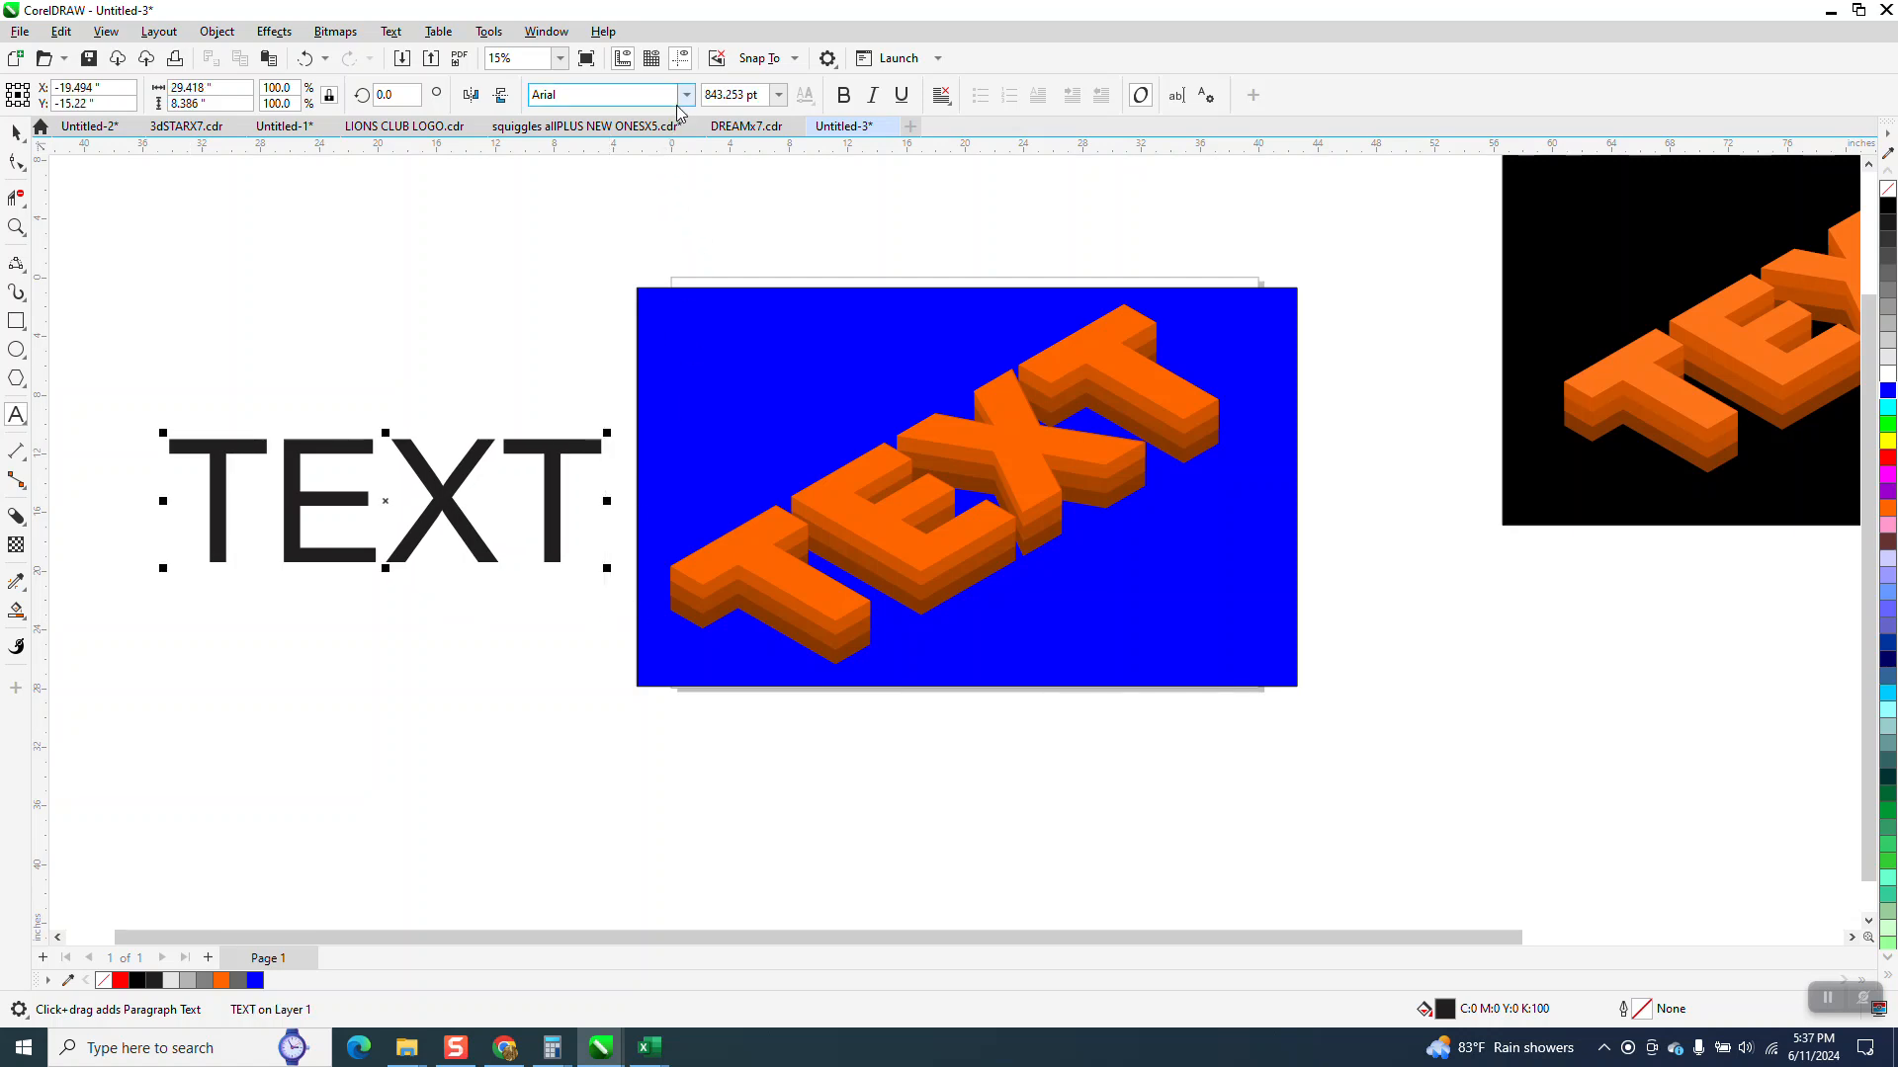
# Set the new text's font to Arial Black and move it slightly away from the blue artwork.
pyautogui.click(686, 95)
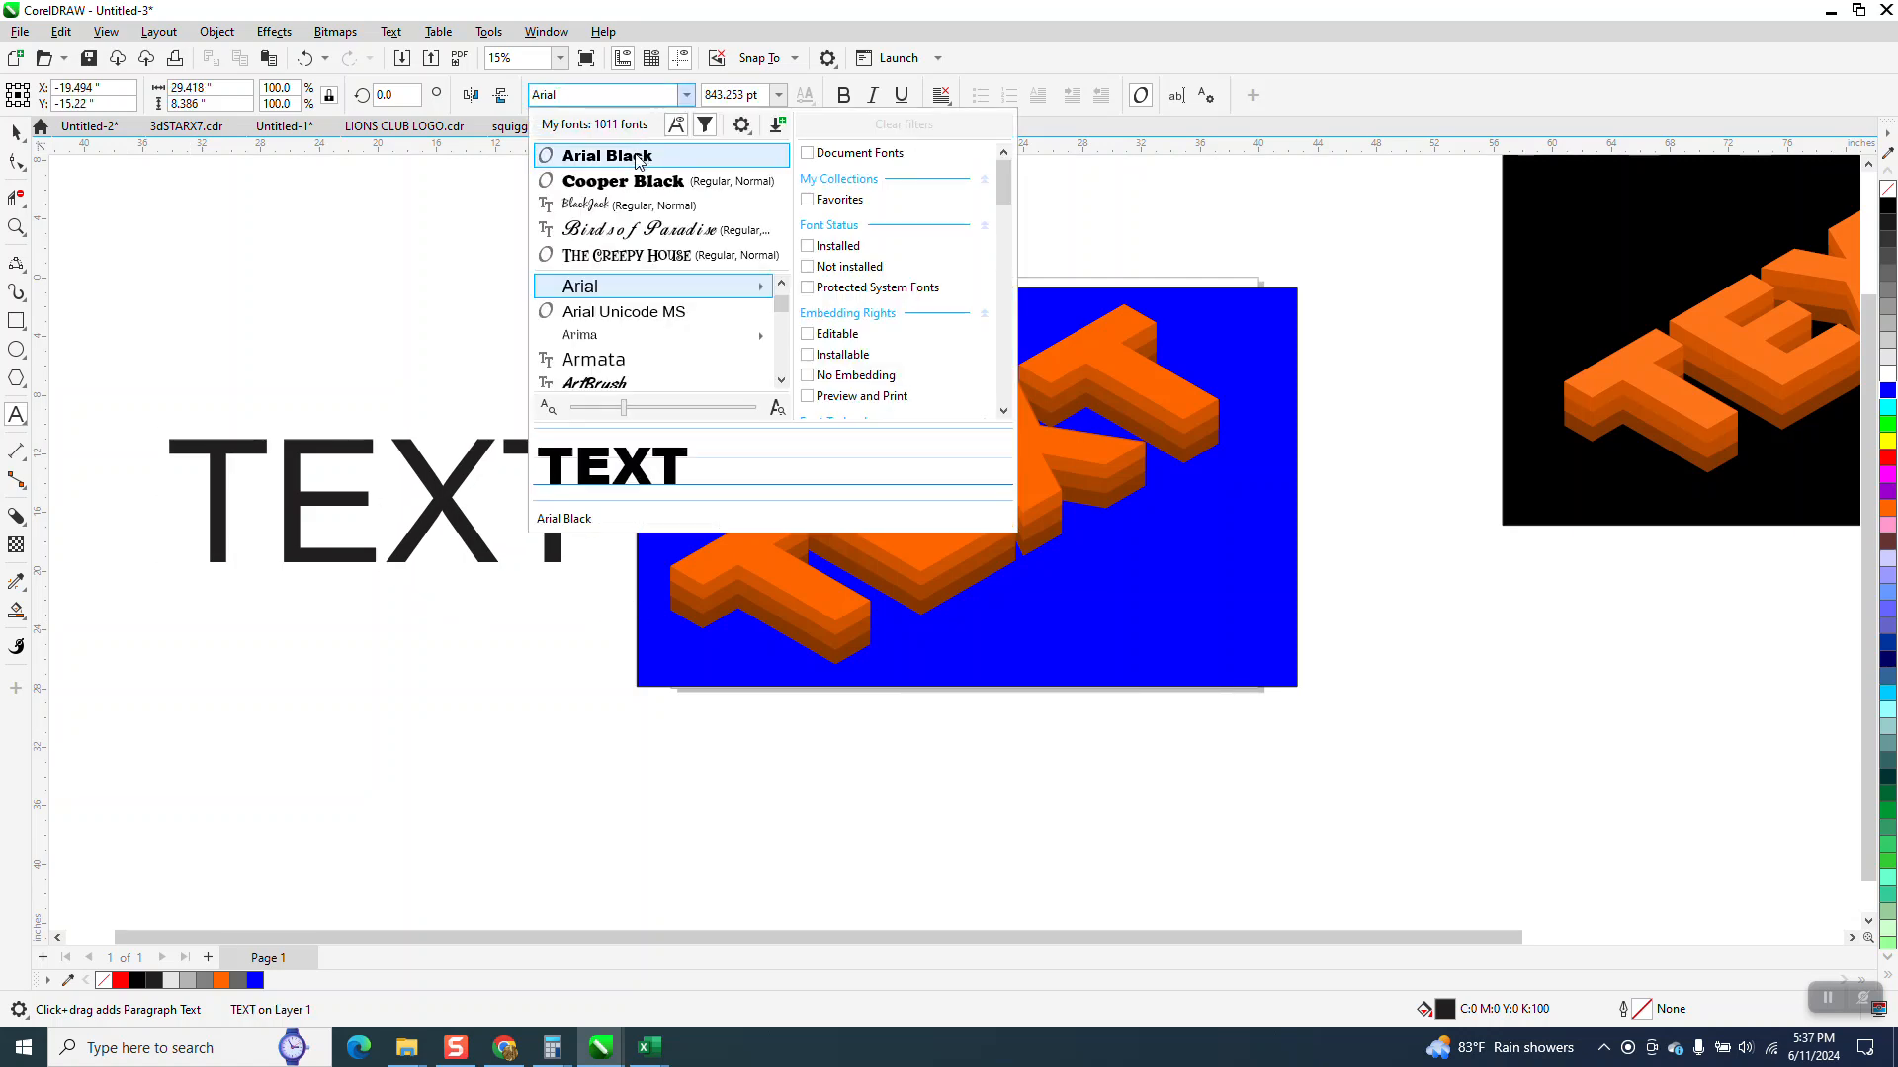
pyautogui.click(642, 155)
pyautogui.click(17, 132)
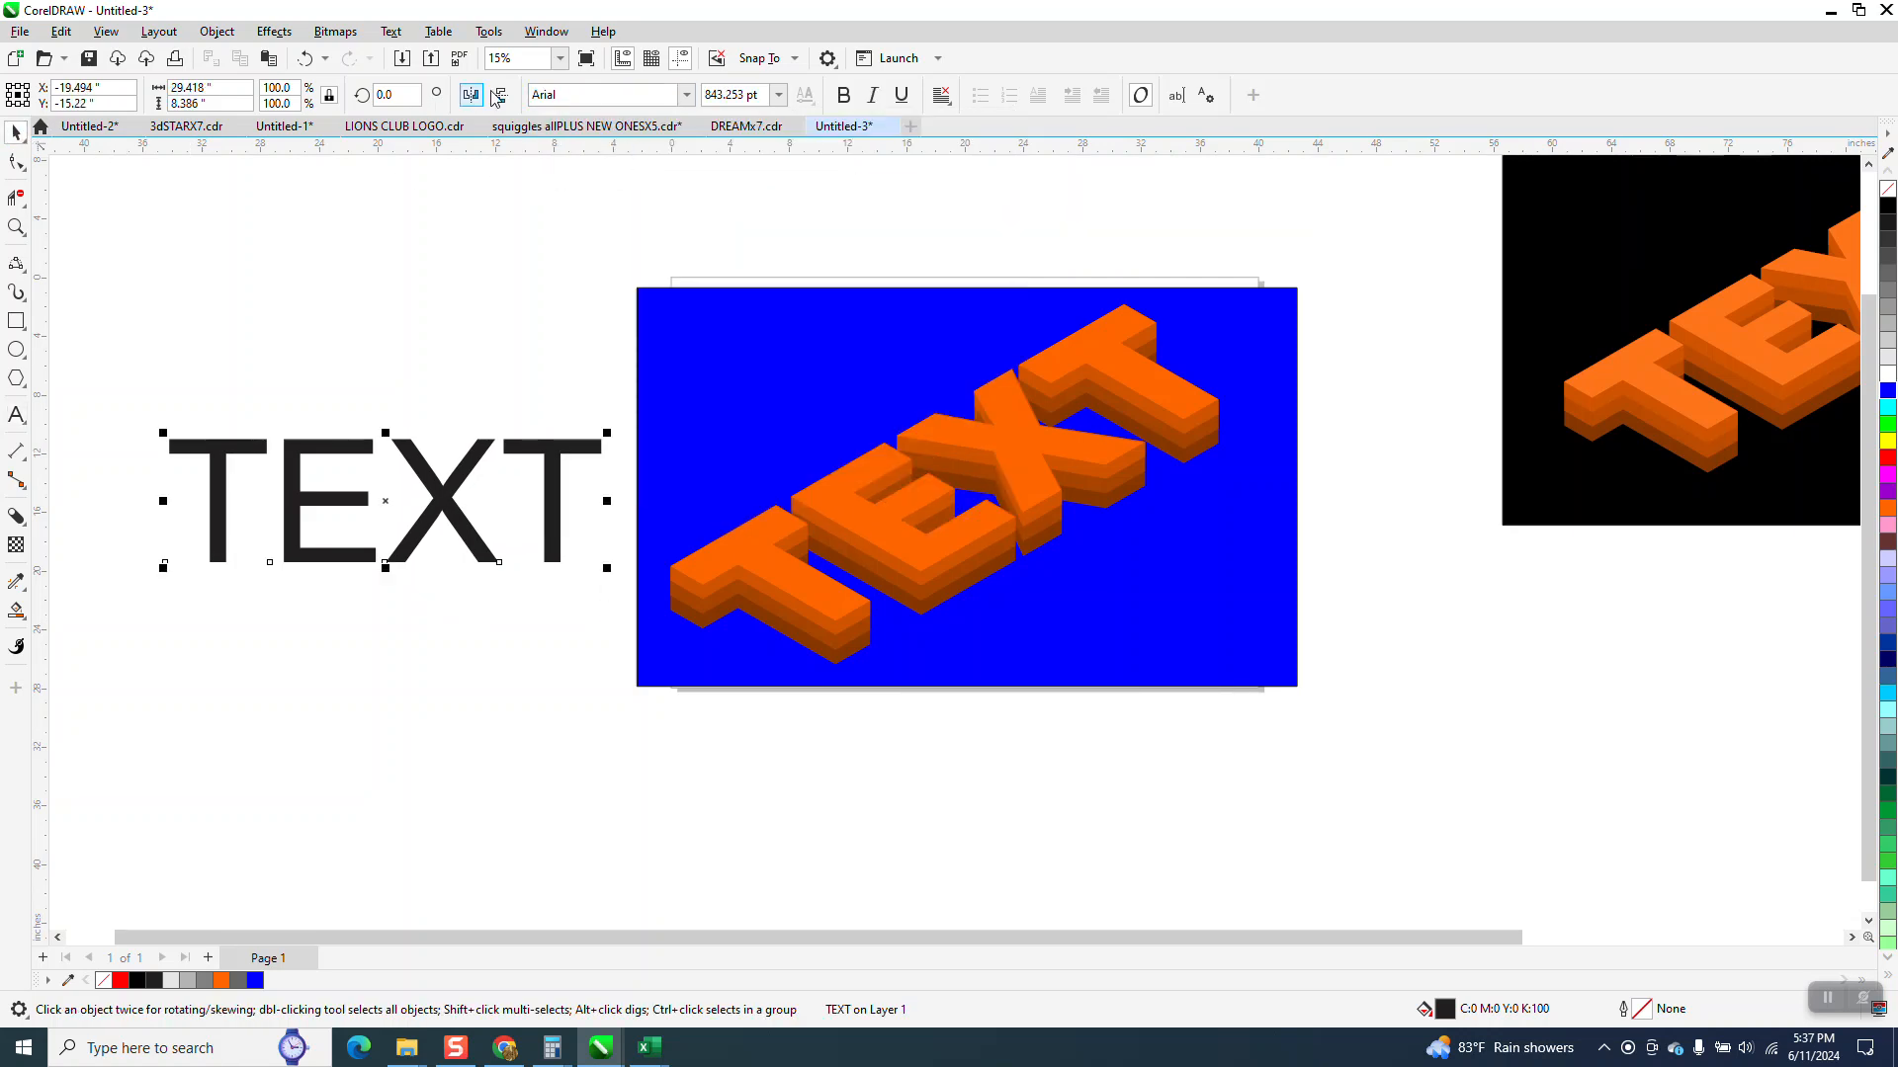
pyautogui.click(686, 95)
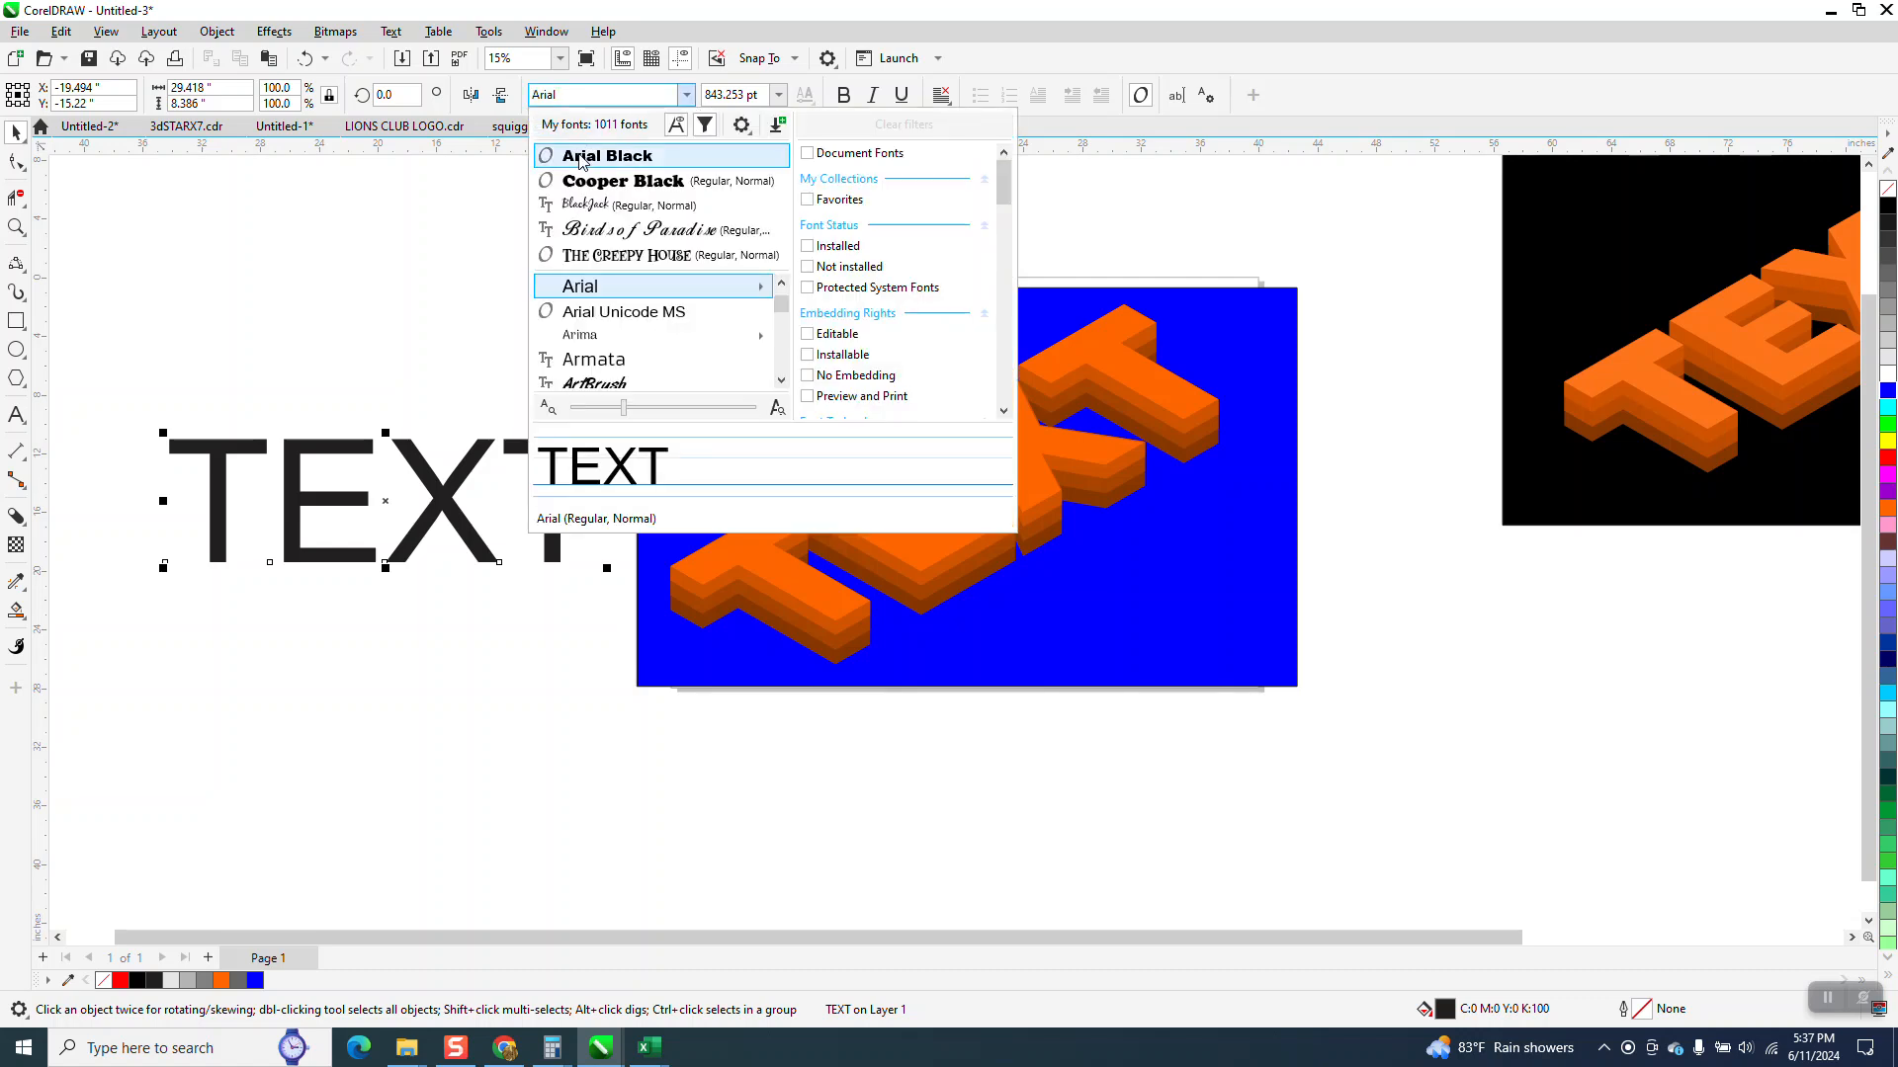
pyautogui.click(593, 155)
pyautogui.moveTo(473, 491); pyautogui.dragTo(401, 452)
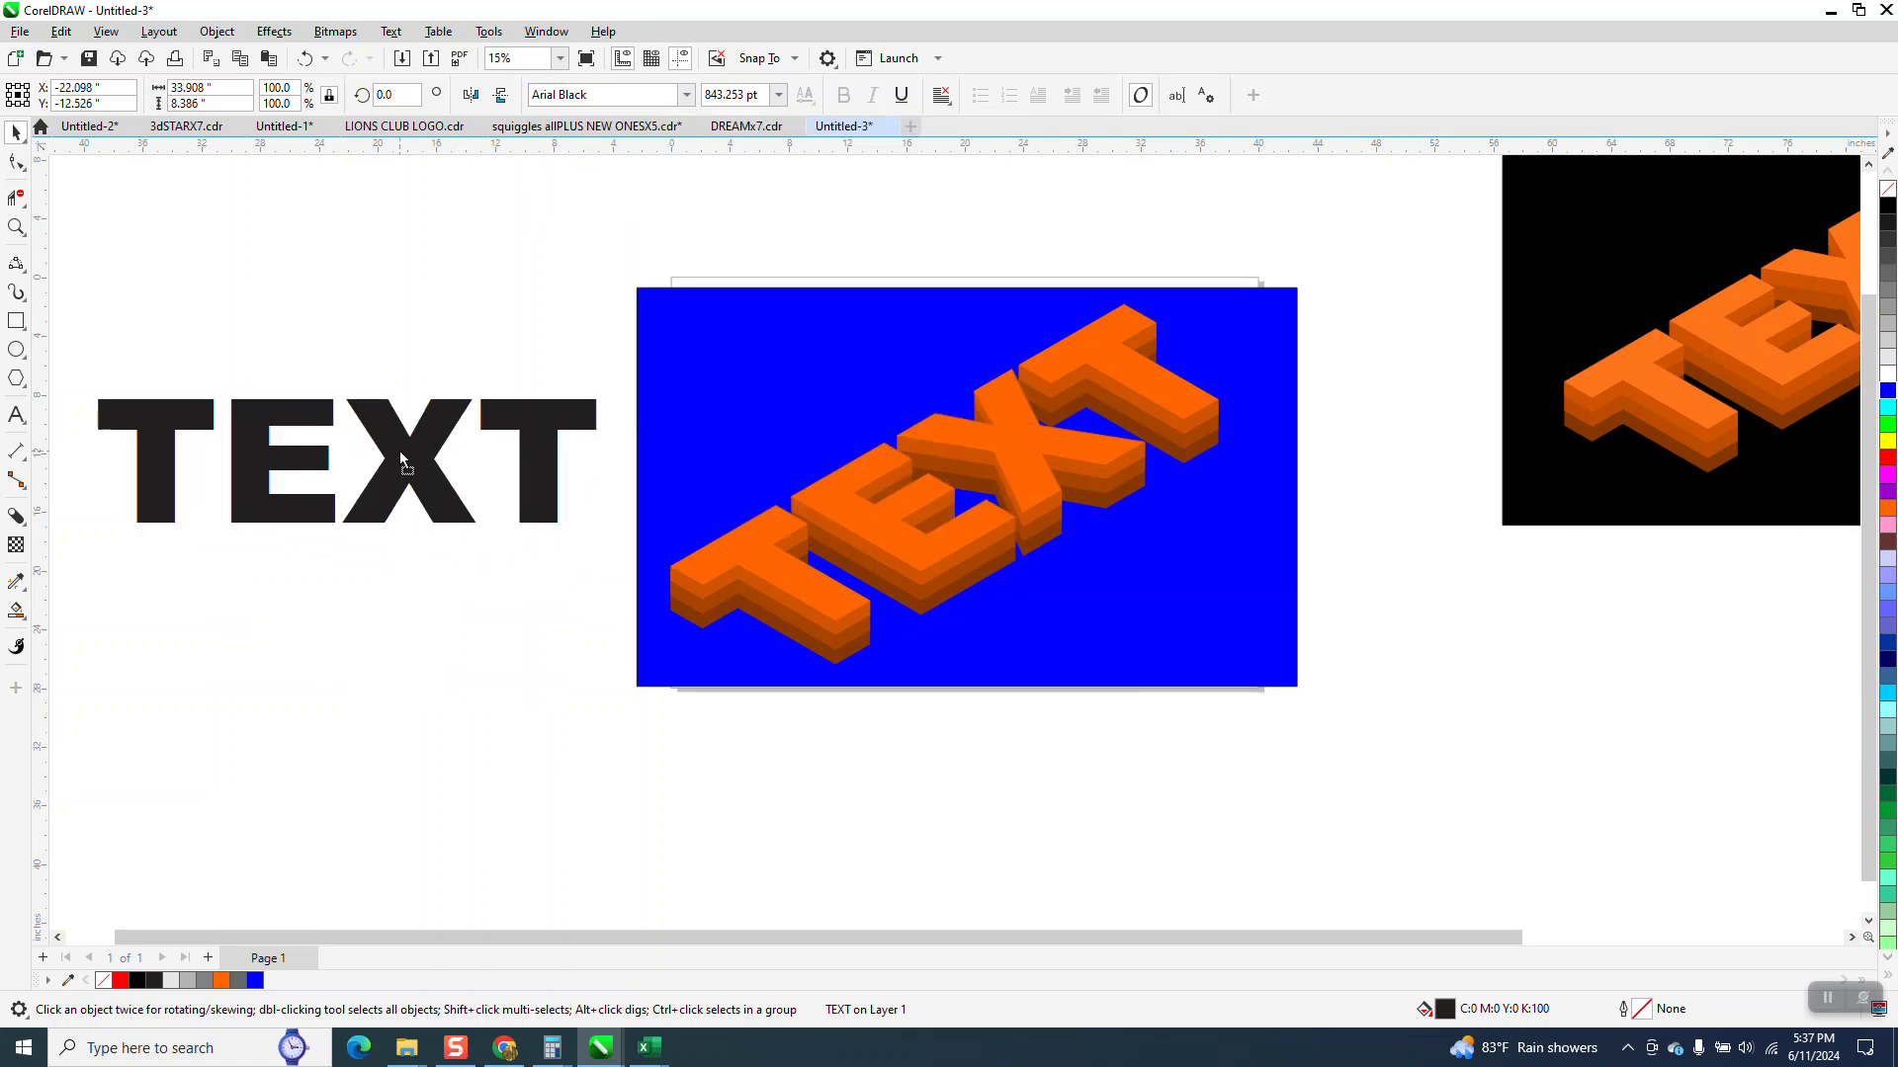
# Skew the new text horizontally by -10 degrees with the Transform tools.
pyautogui.click(547, 32)
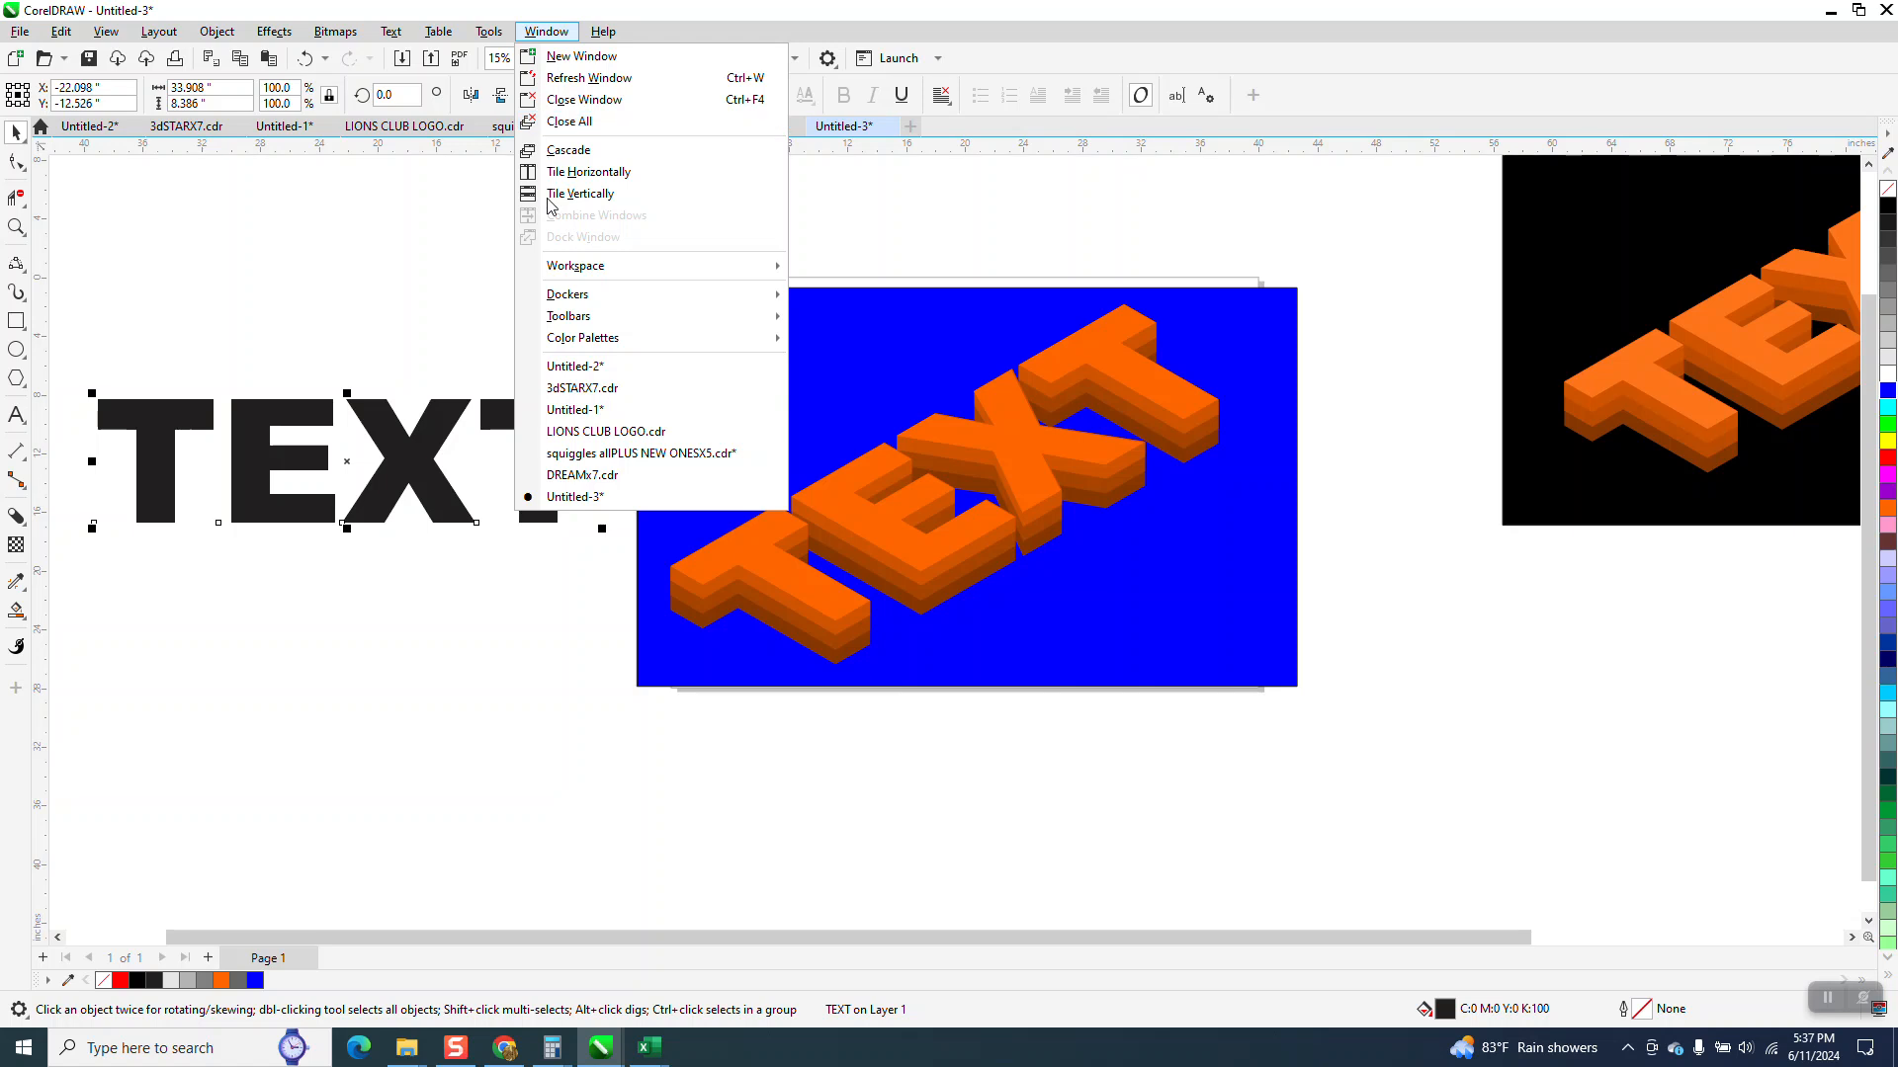
pyautogui.moveTo(552, 297)
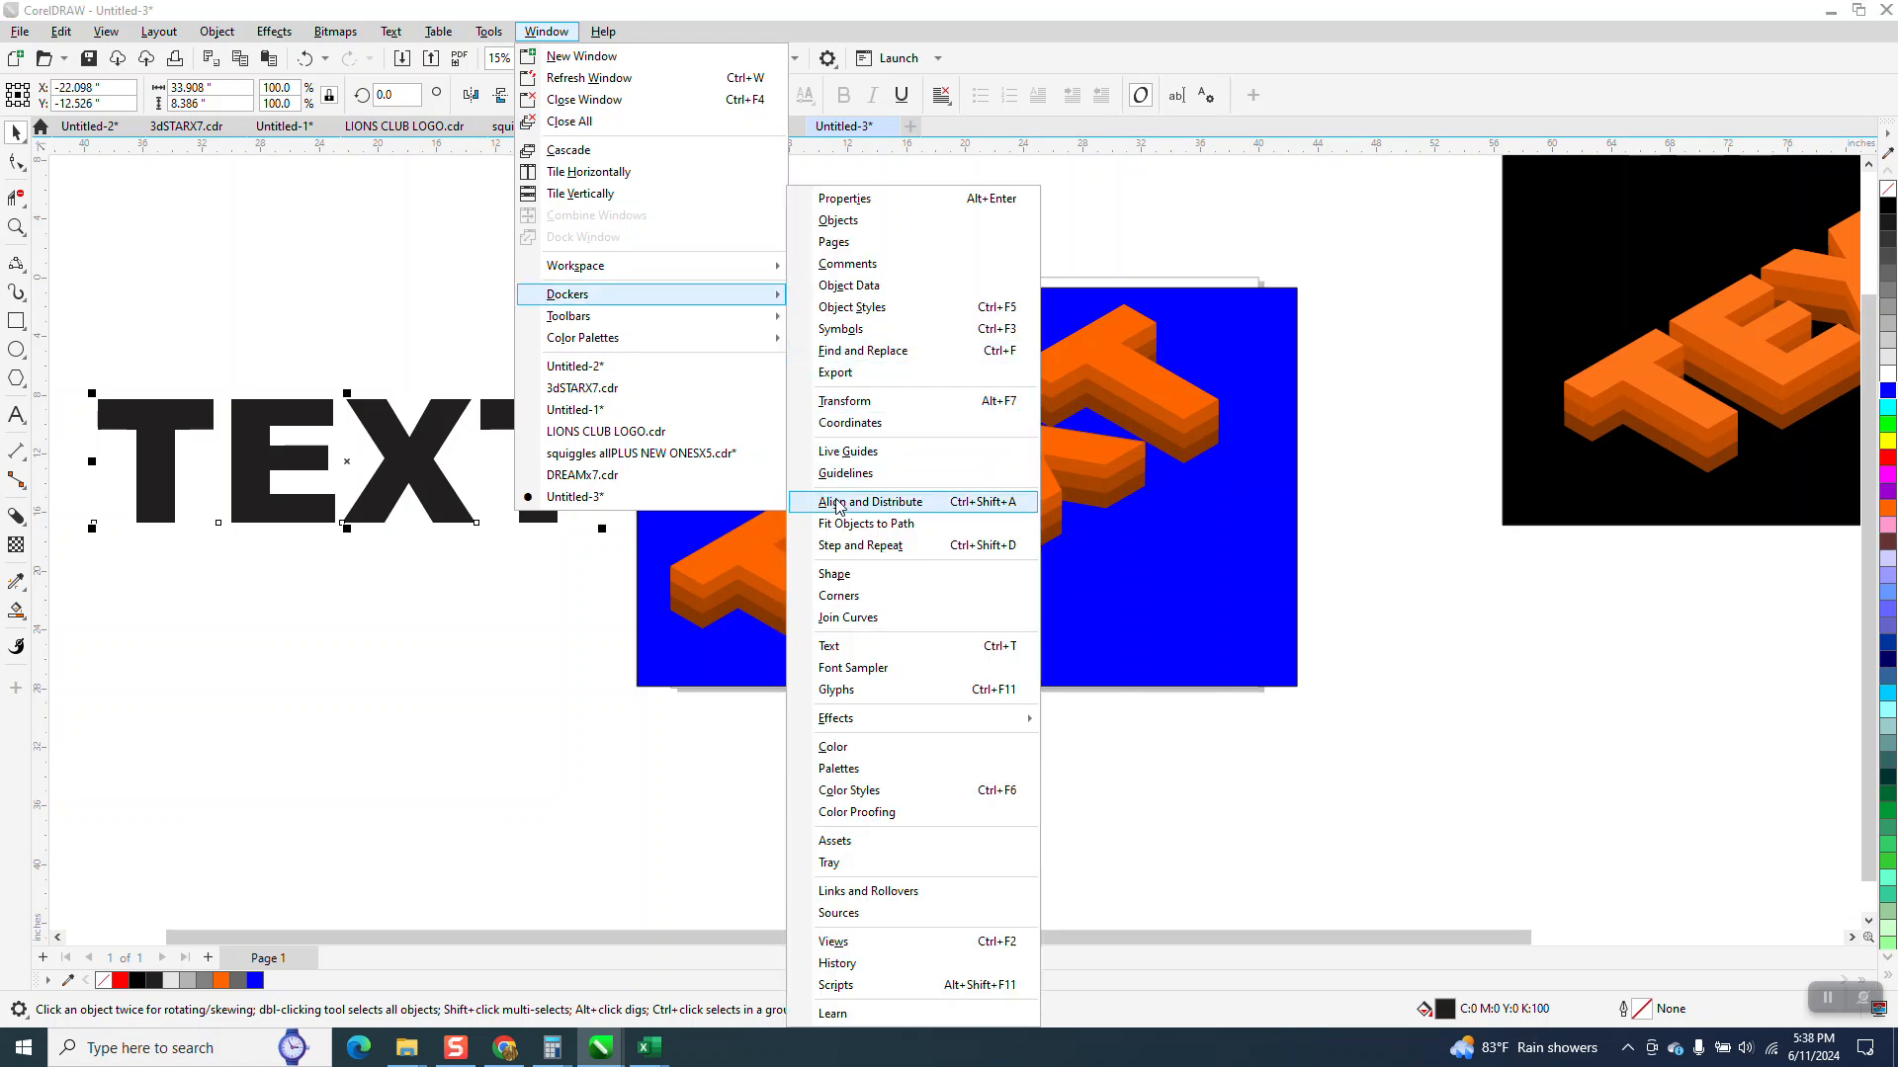
pyautogui.click(843, 401)
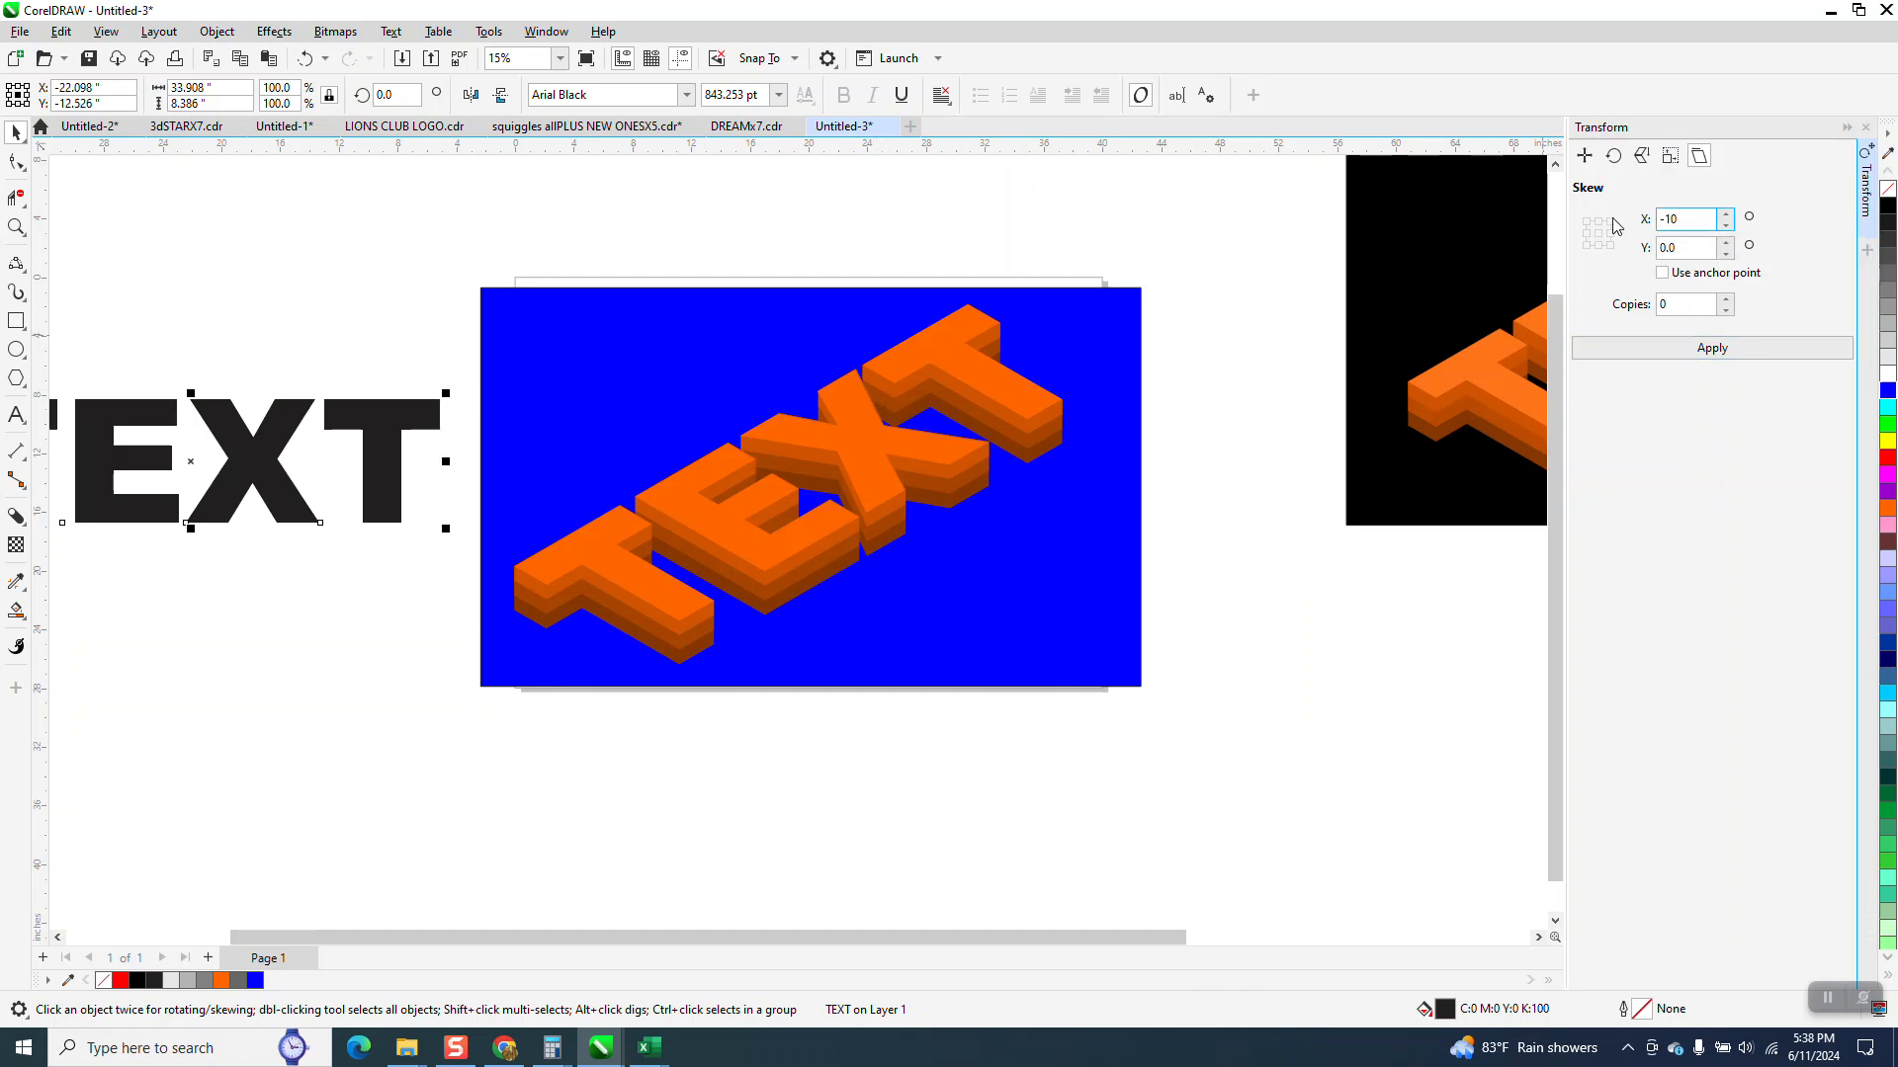
pyautogui.click(1711, 347)
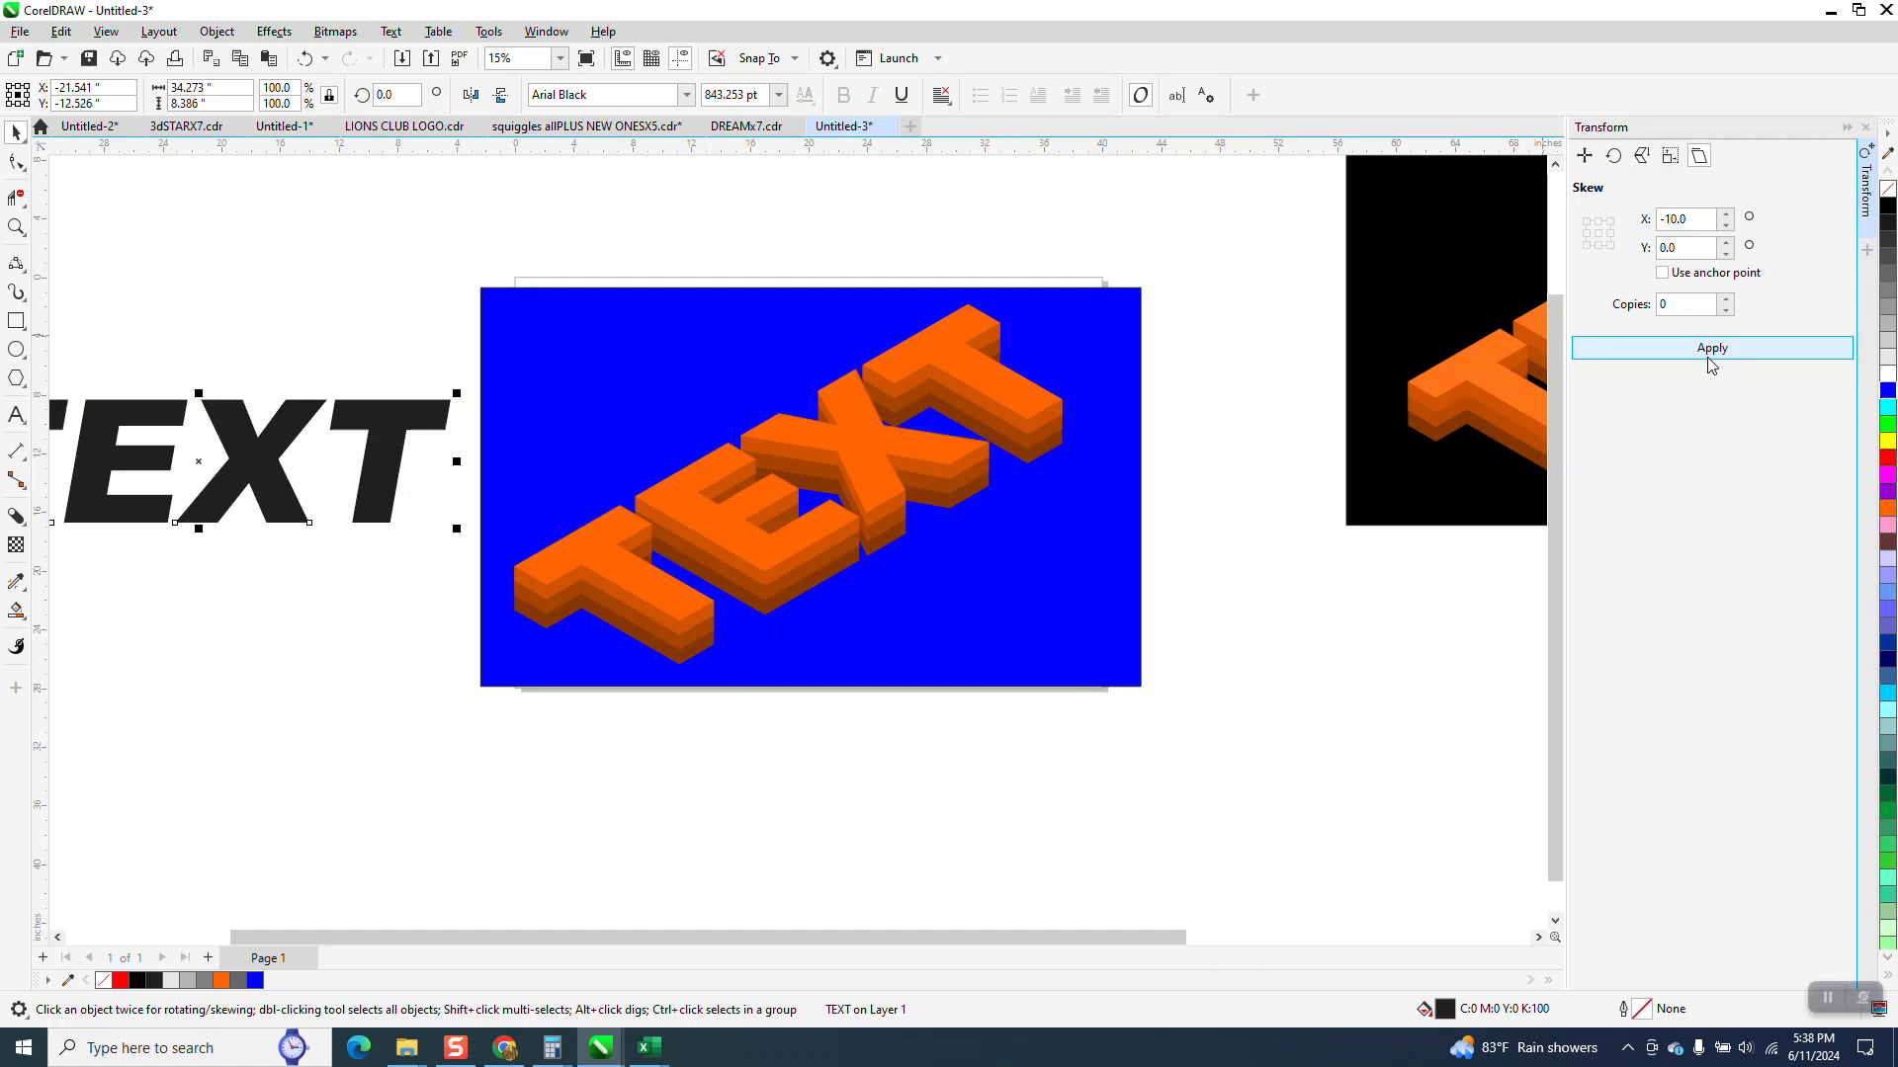
# Try rotating the skewed text by 30 degrees, and undo the rotation.
pyautogui.click(405, 95)
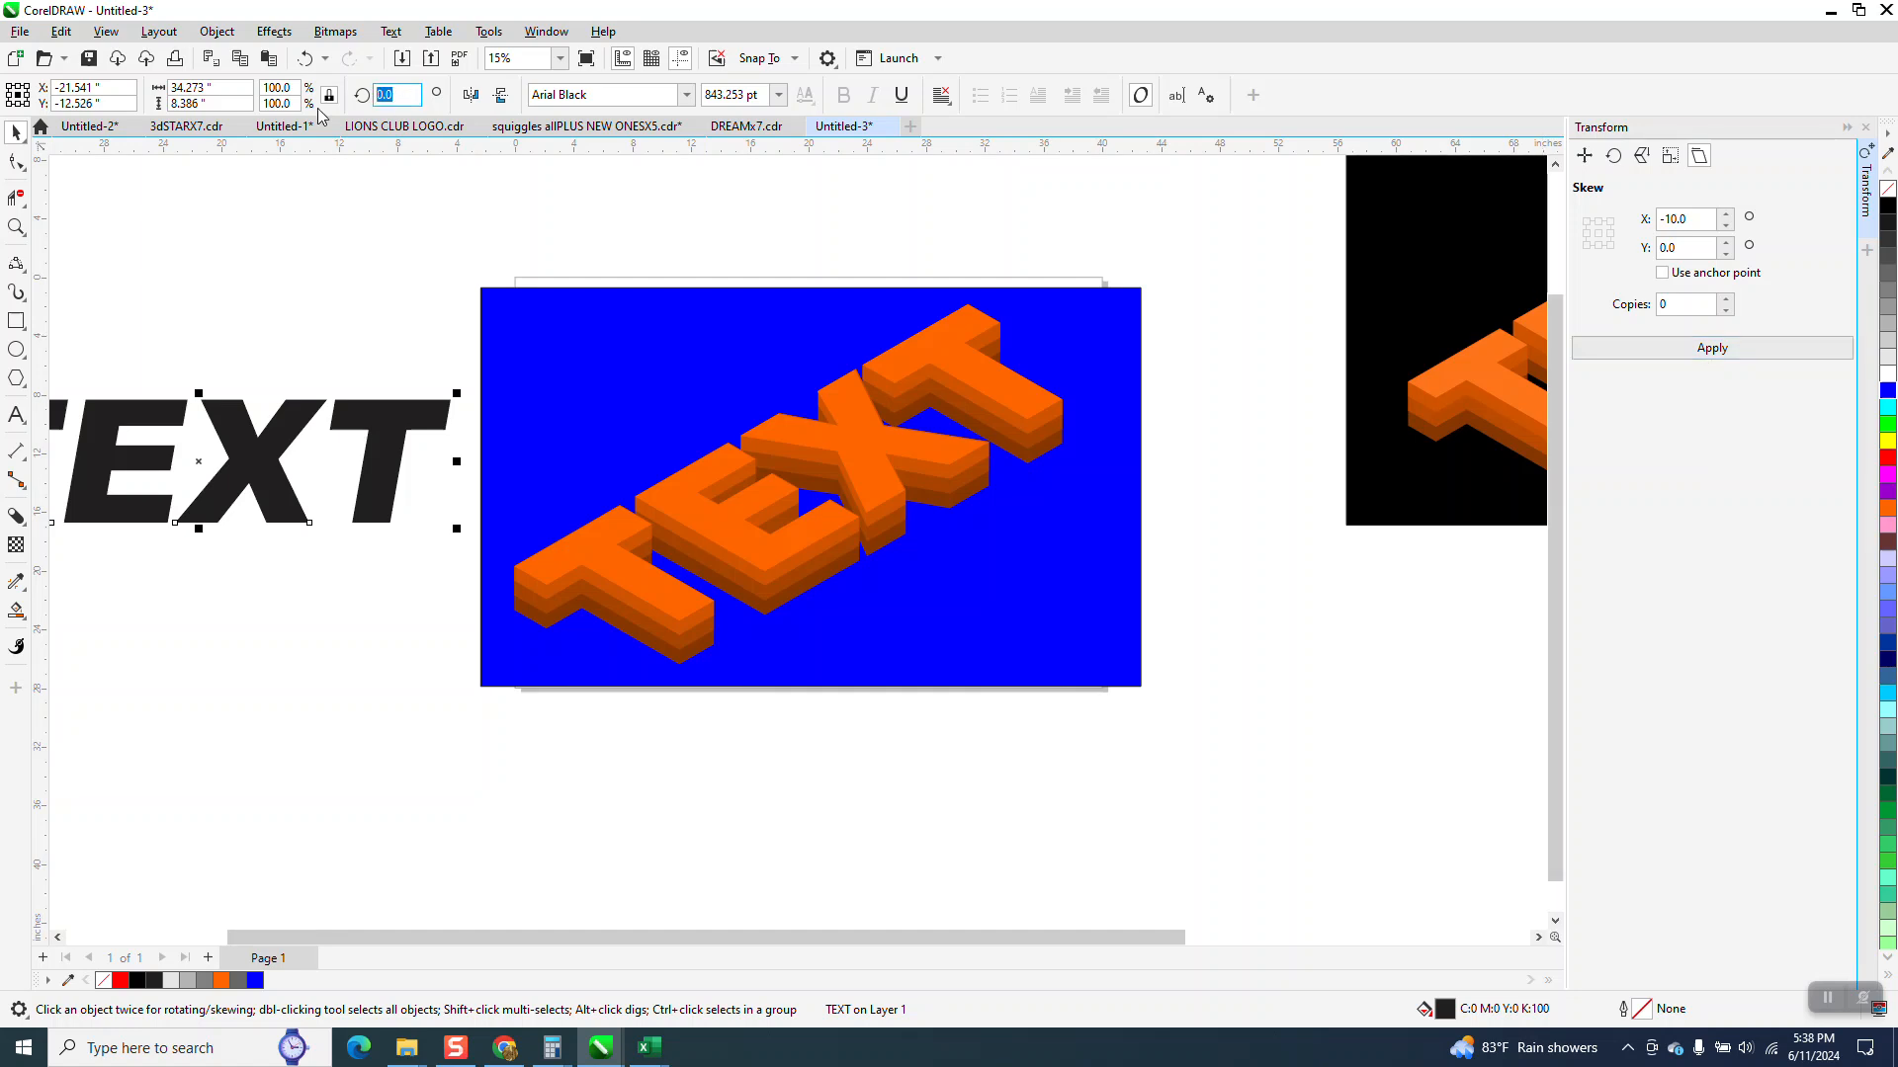
pyautogui.press('Return')
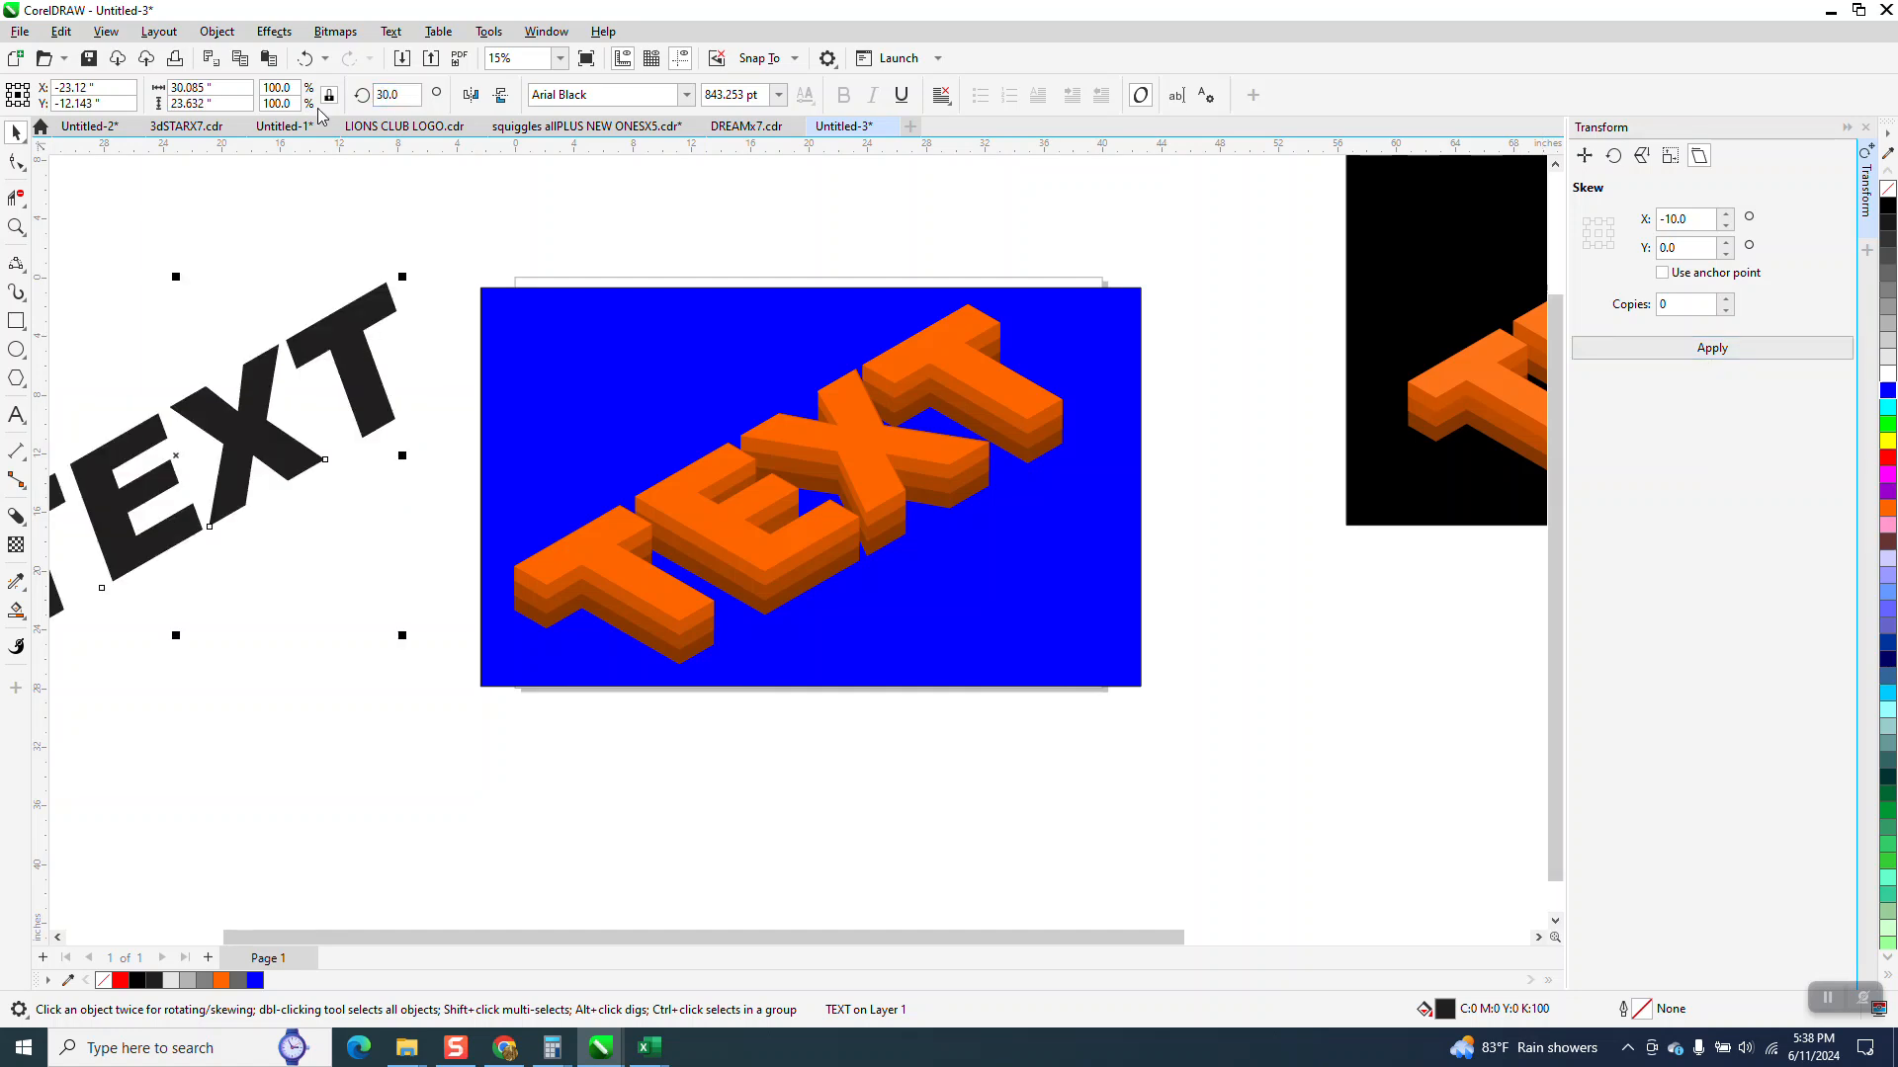
pyautogui.scroll(-1, 749, 384)
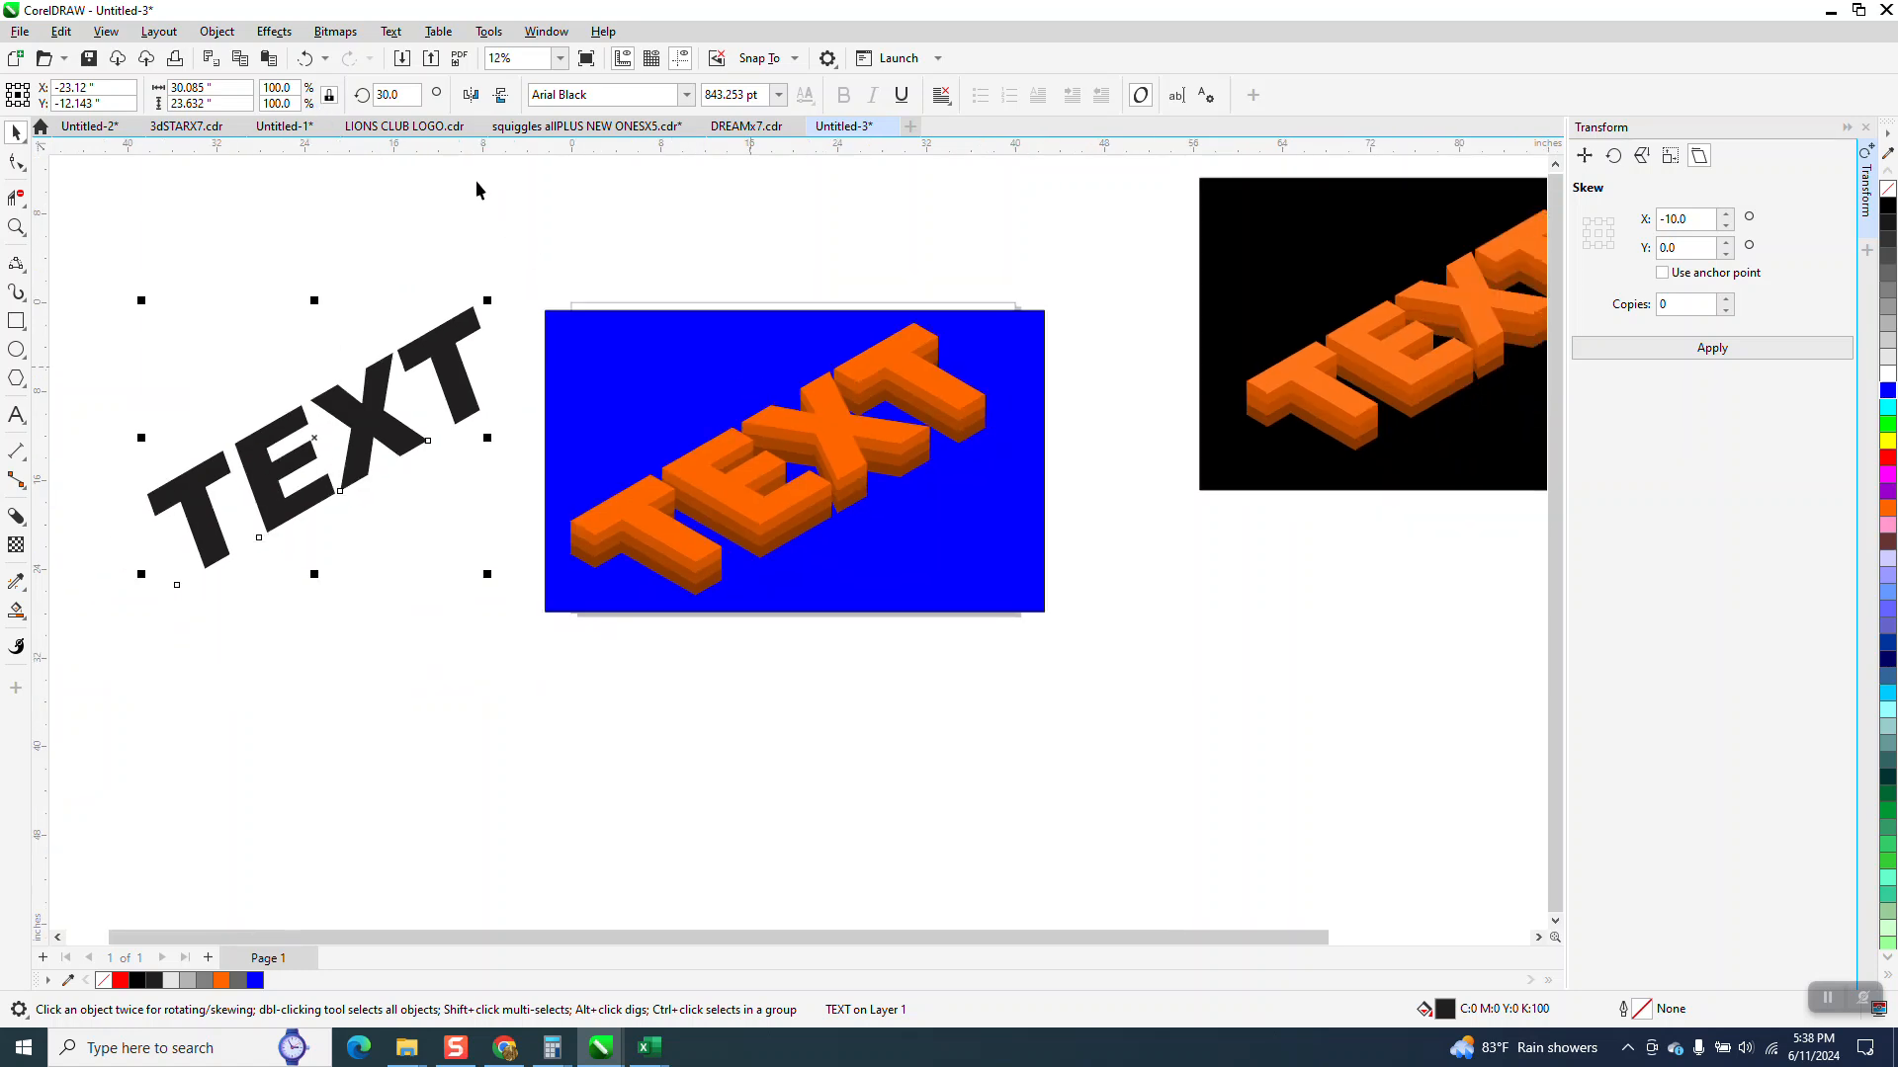
pyautogui.click(306, 59)
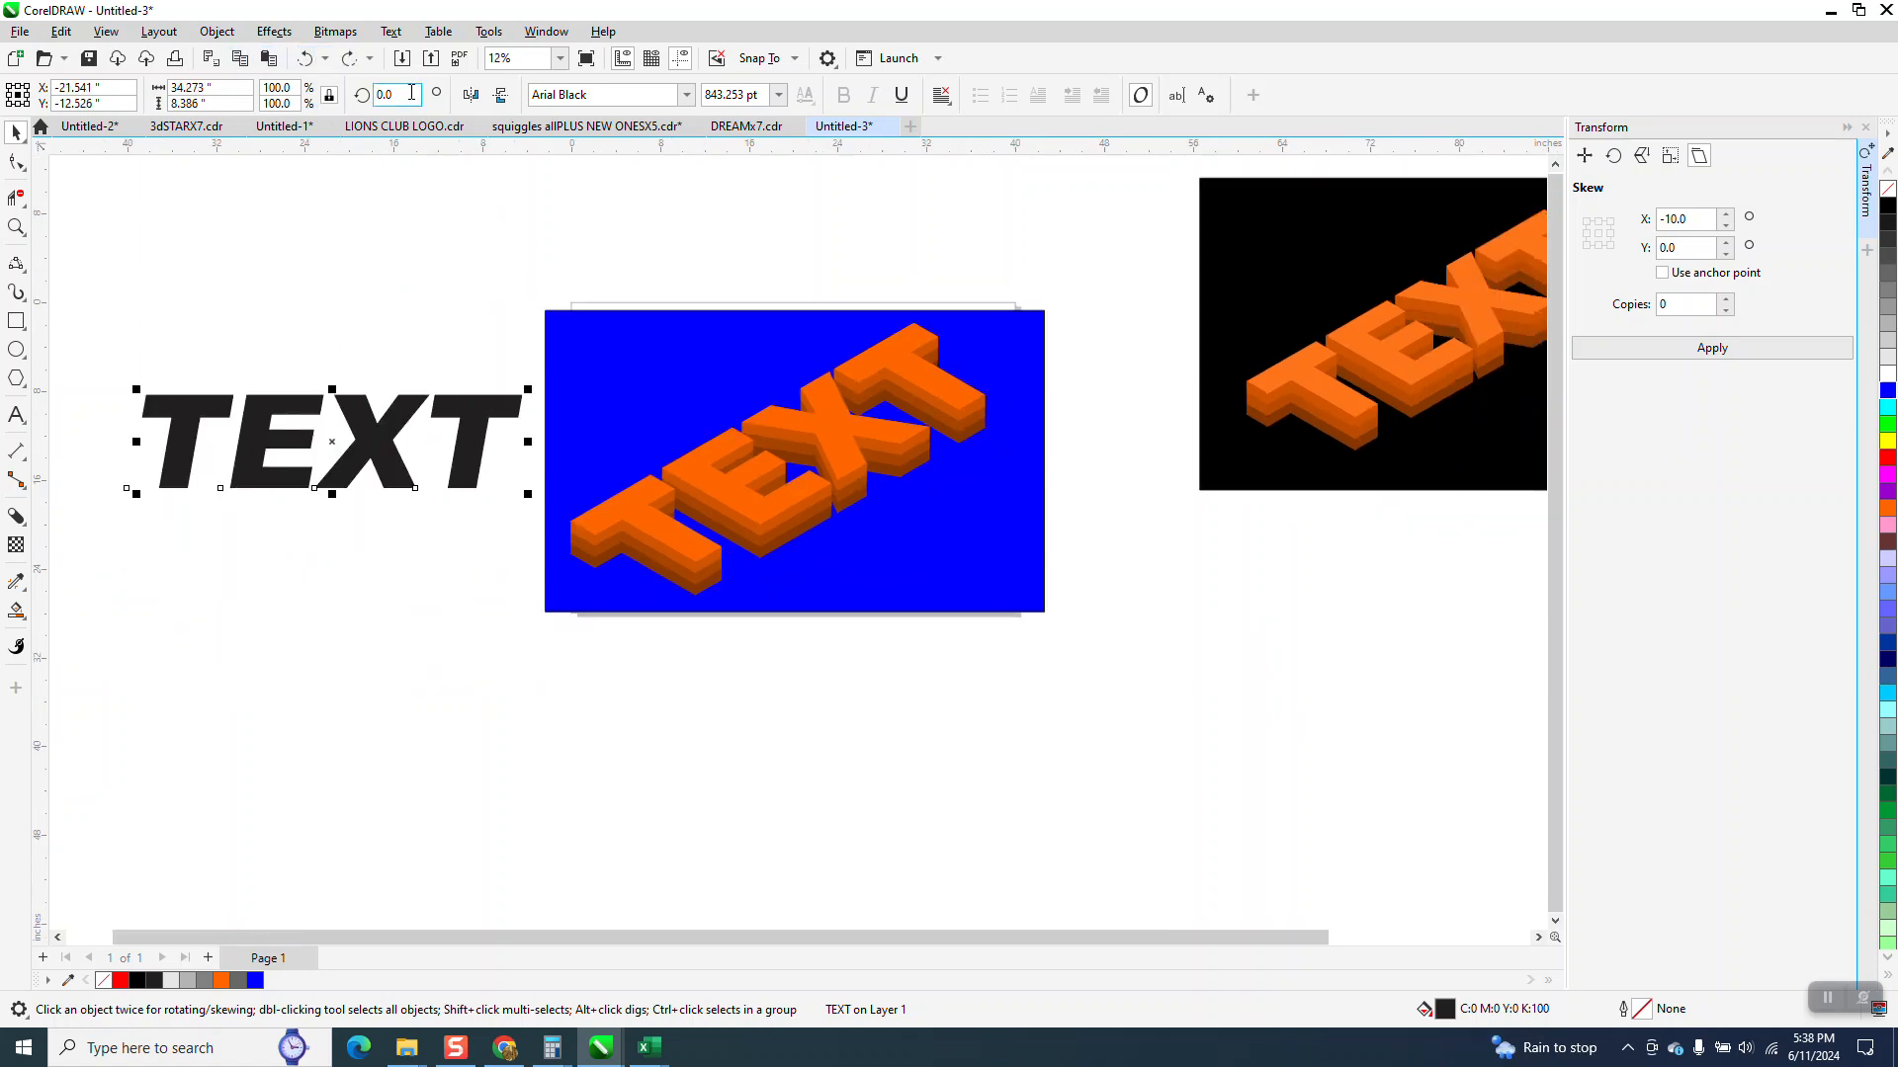
# Rotate the skewed text by -30 degrees and arrange it with a duplicate, one above the other.
pyautogui.write('-30')
pyautogui.press('Return')
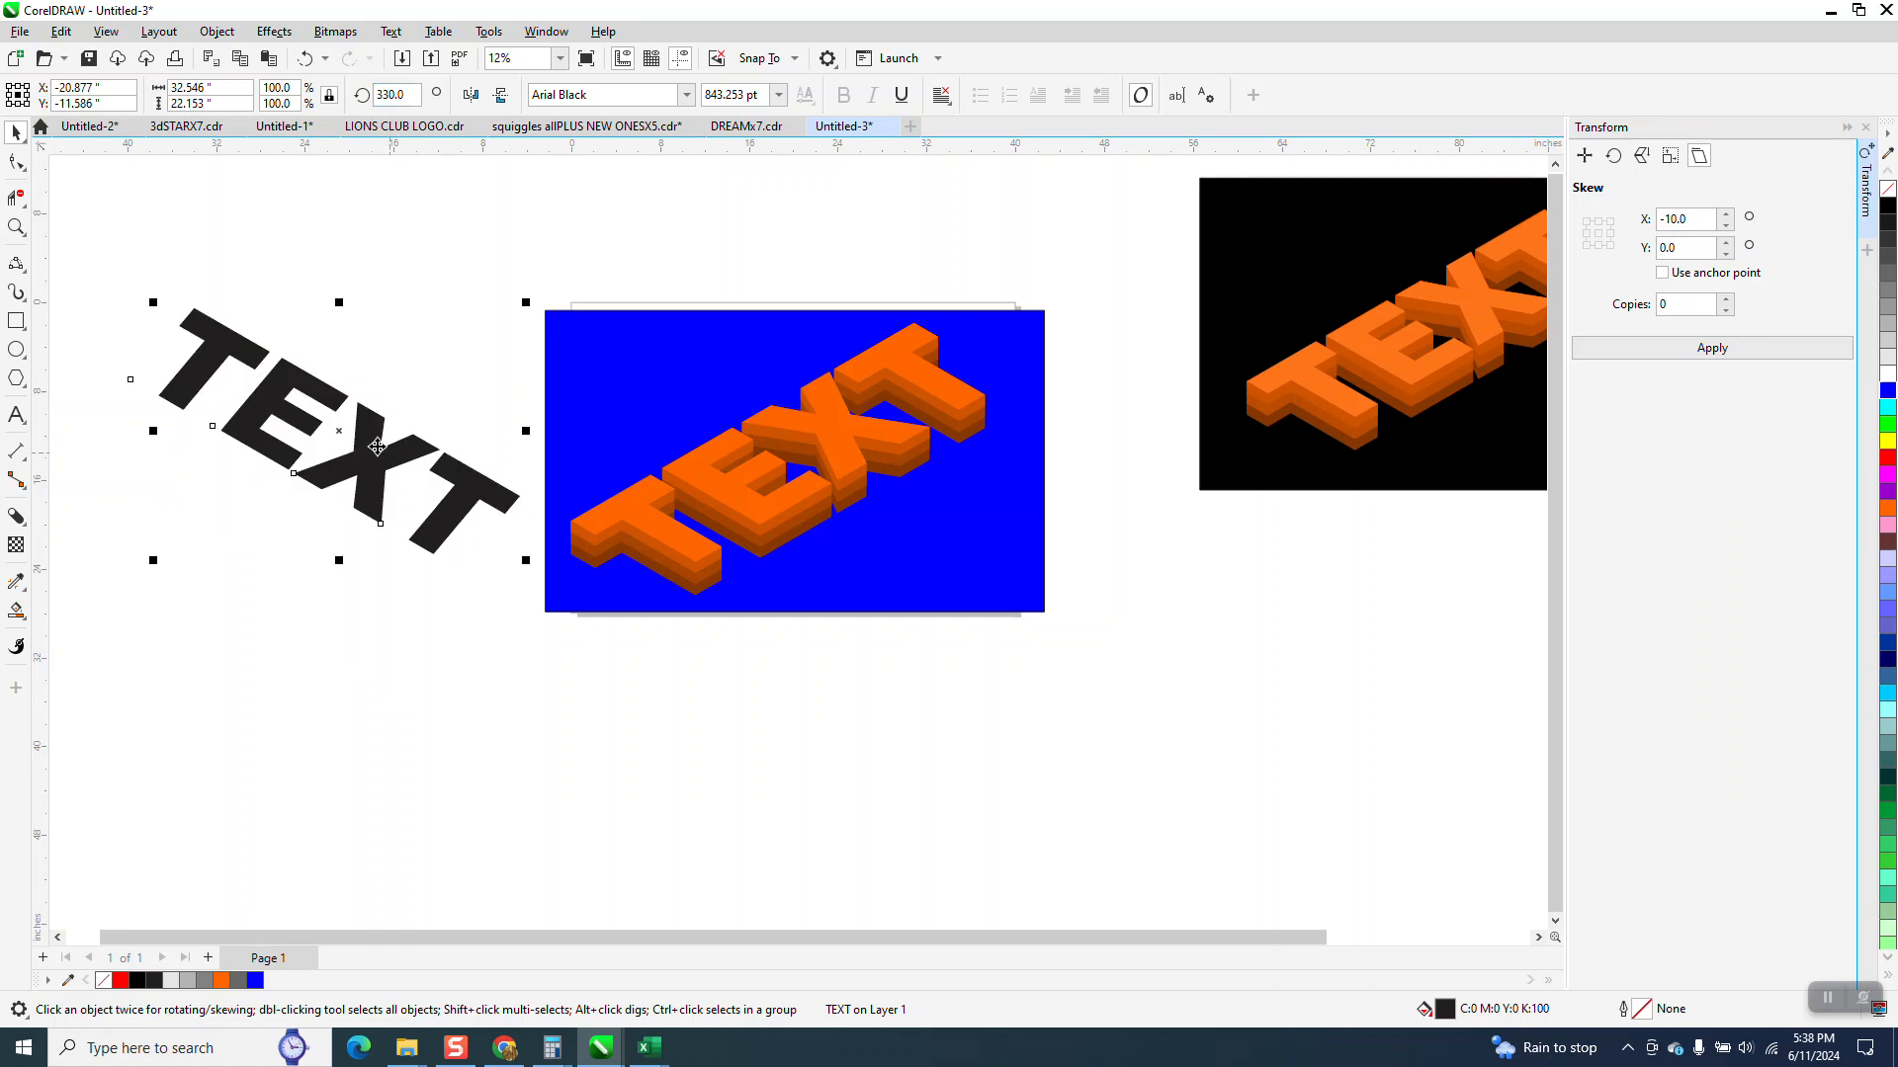
pyautogui.scroll(-1, 360, 427)
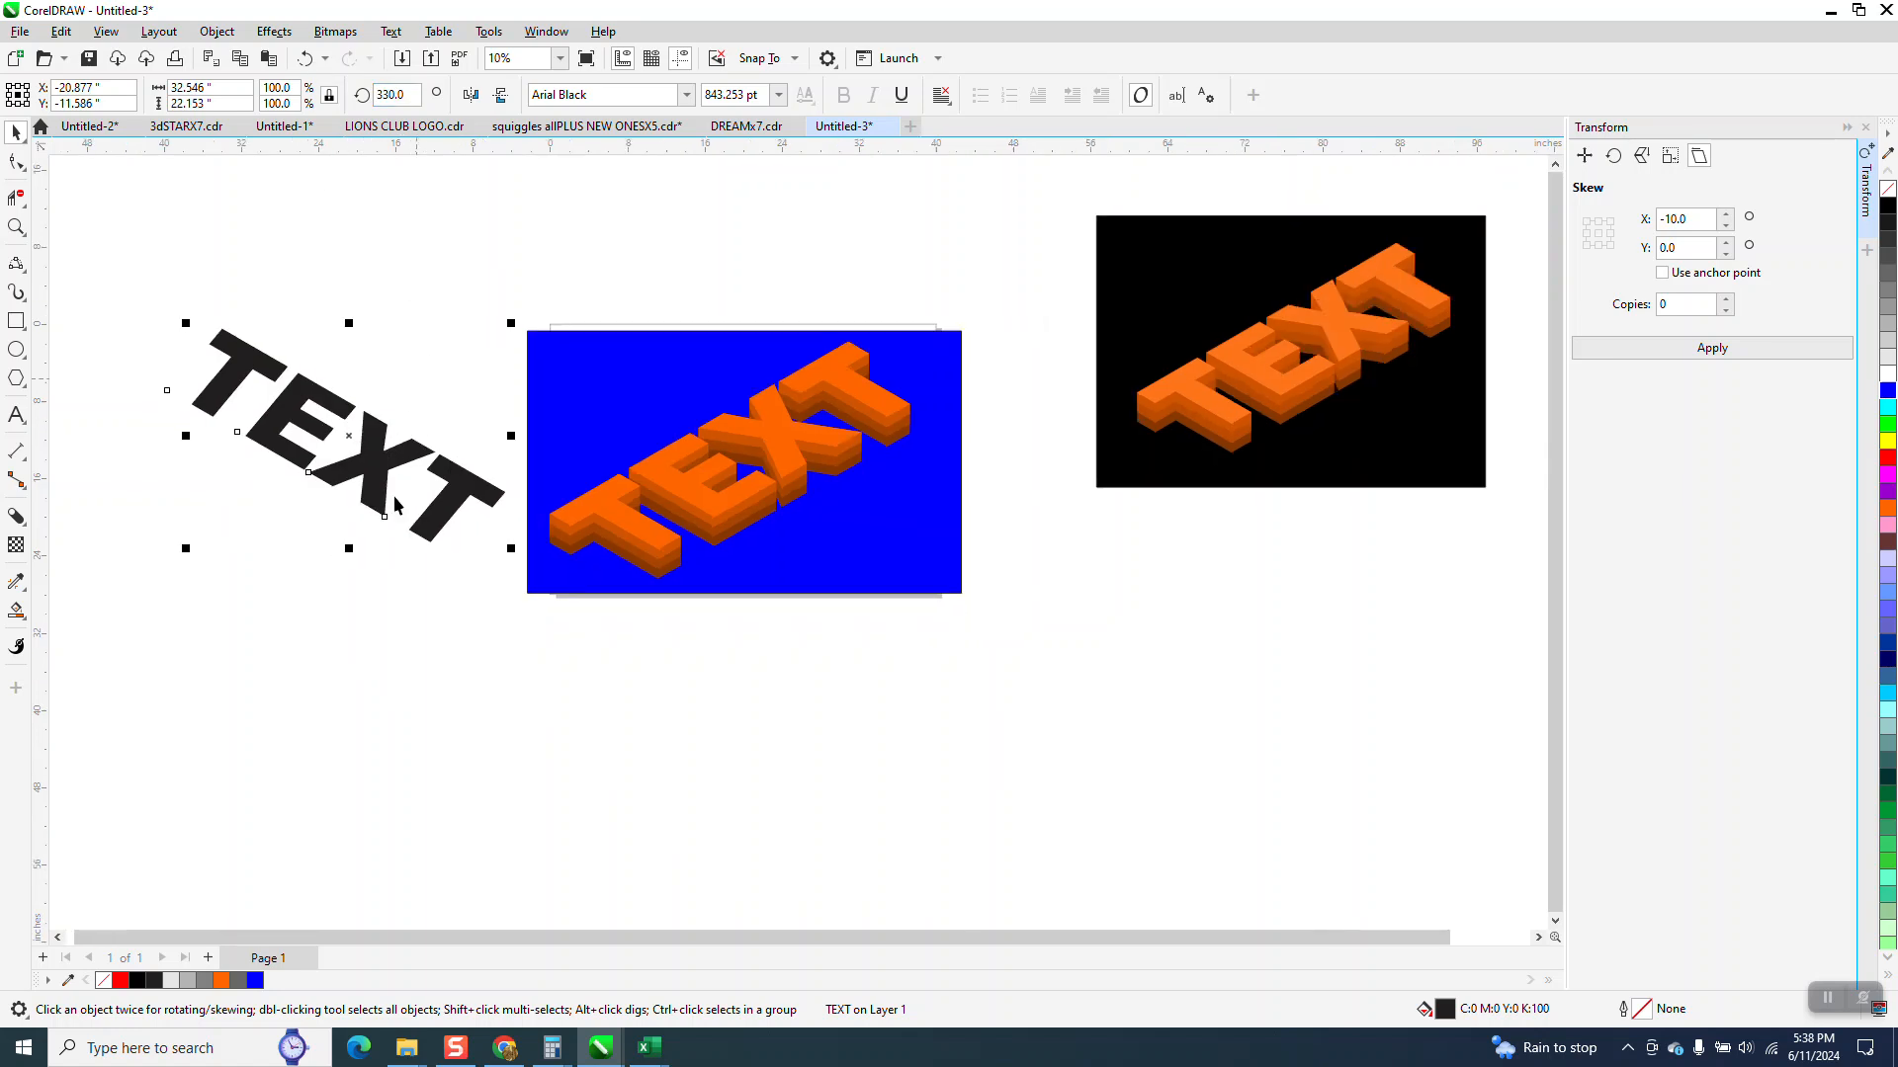
pyautogui.moveTo(367, 470); pyautogui.dragTo(310, 437)
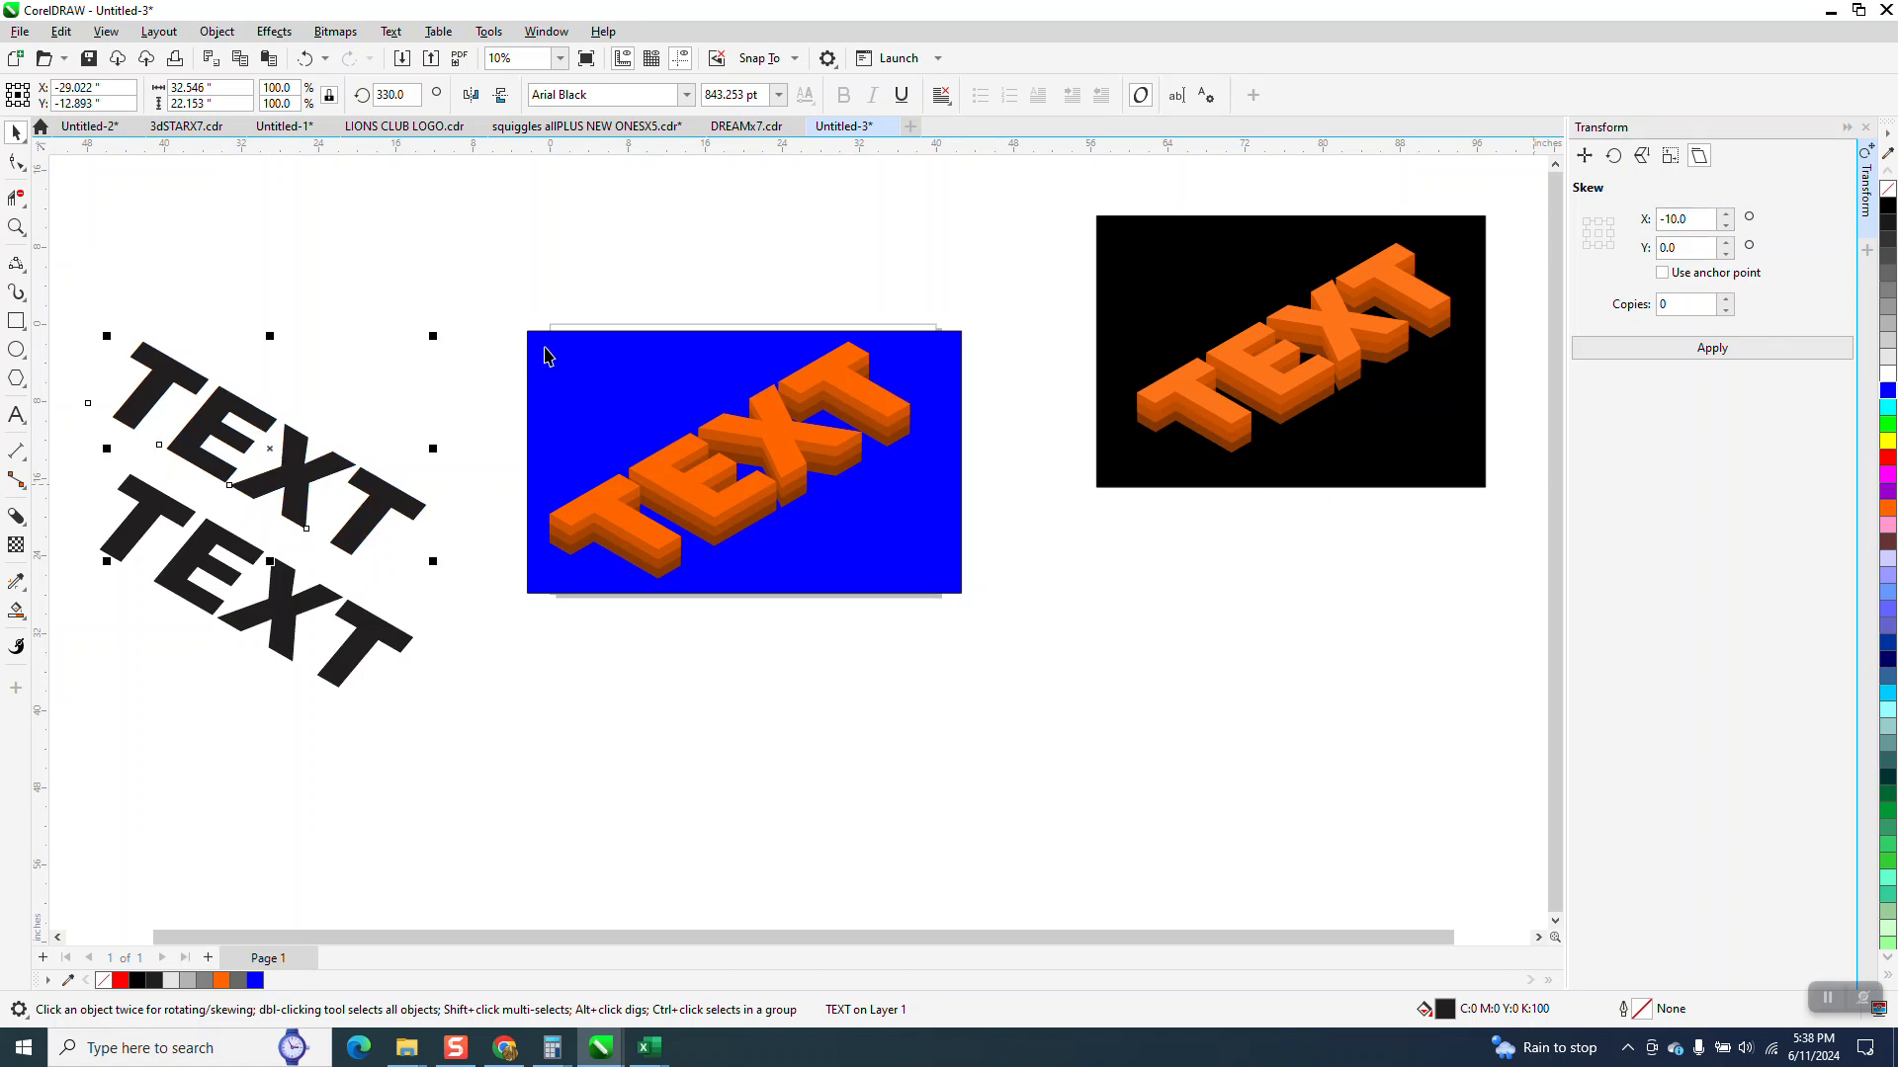
# Examine the reference TEXT artwork on the black background up close.
pyautogui.click(483, 369)
pyautogui.scroll(-1, 685, 477)
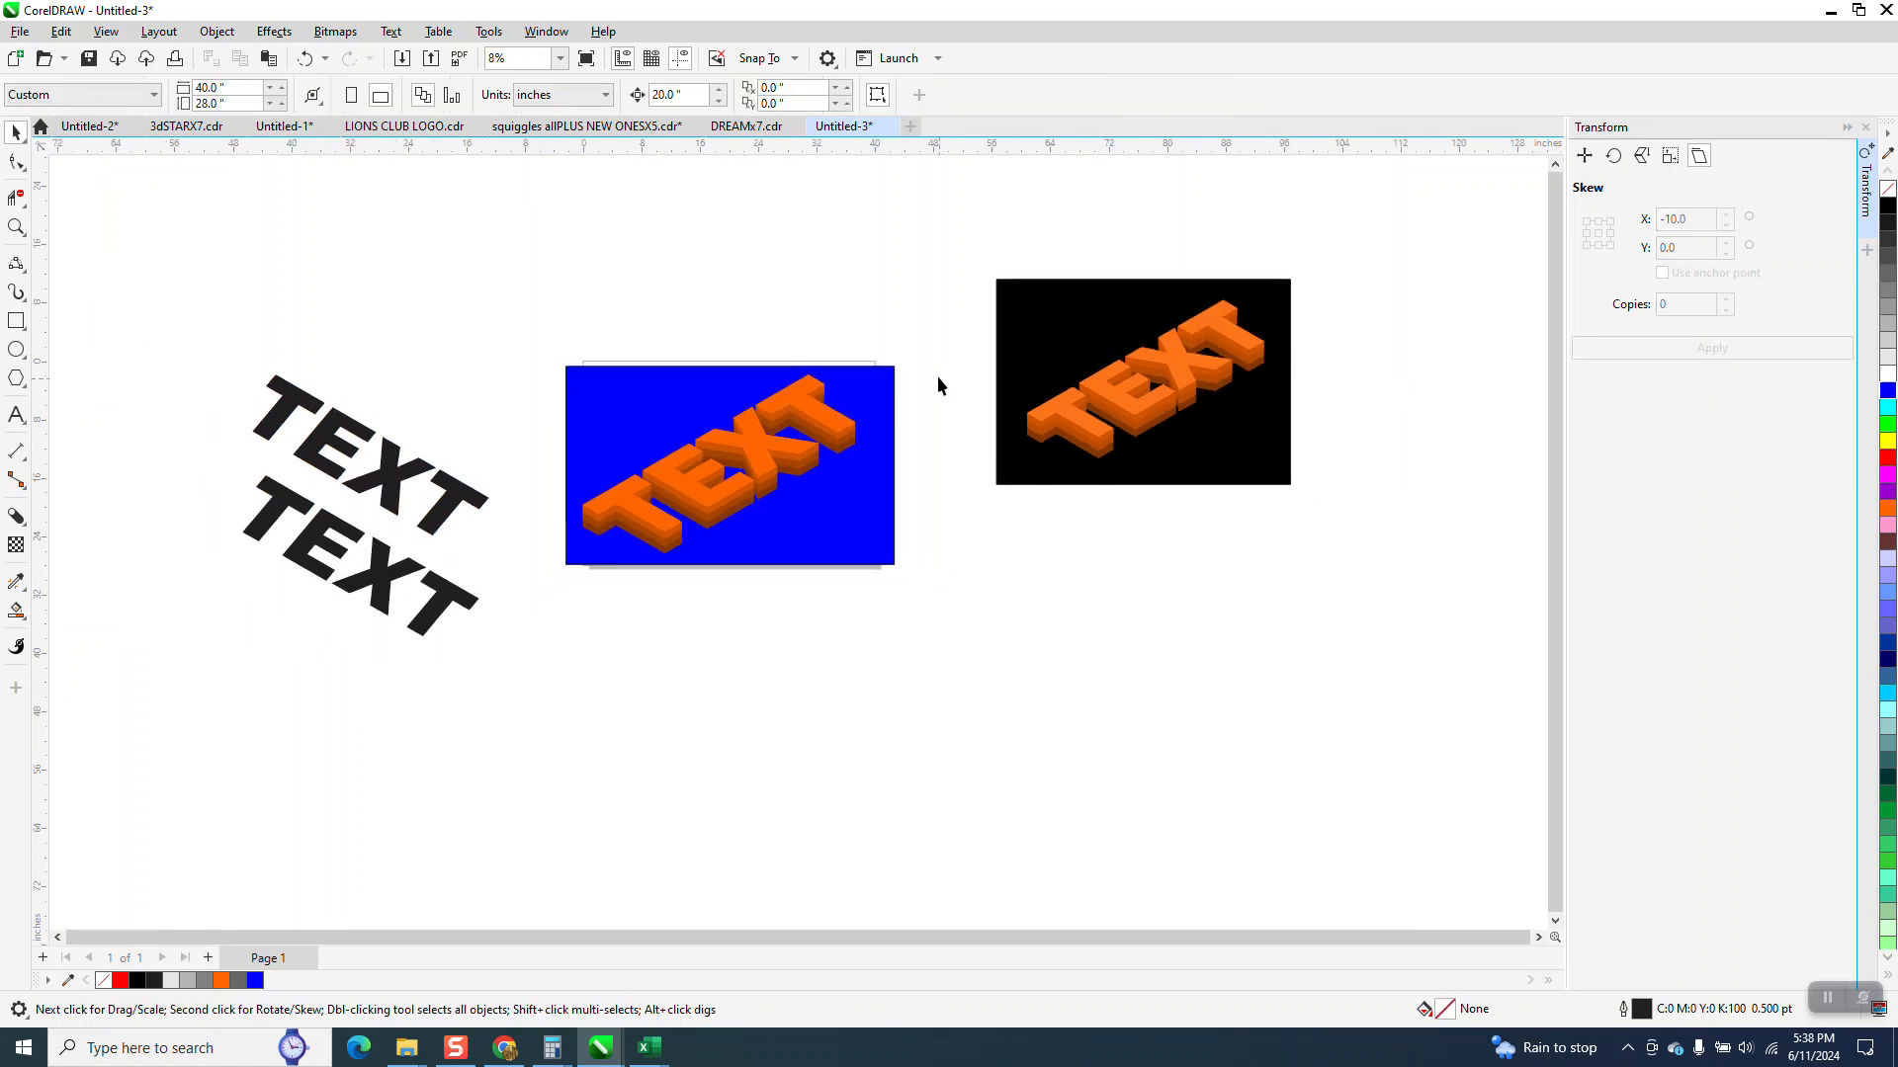
pyautogui.click(16, 227)
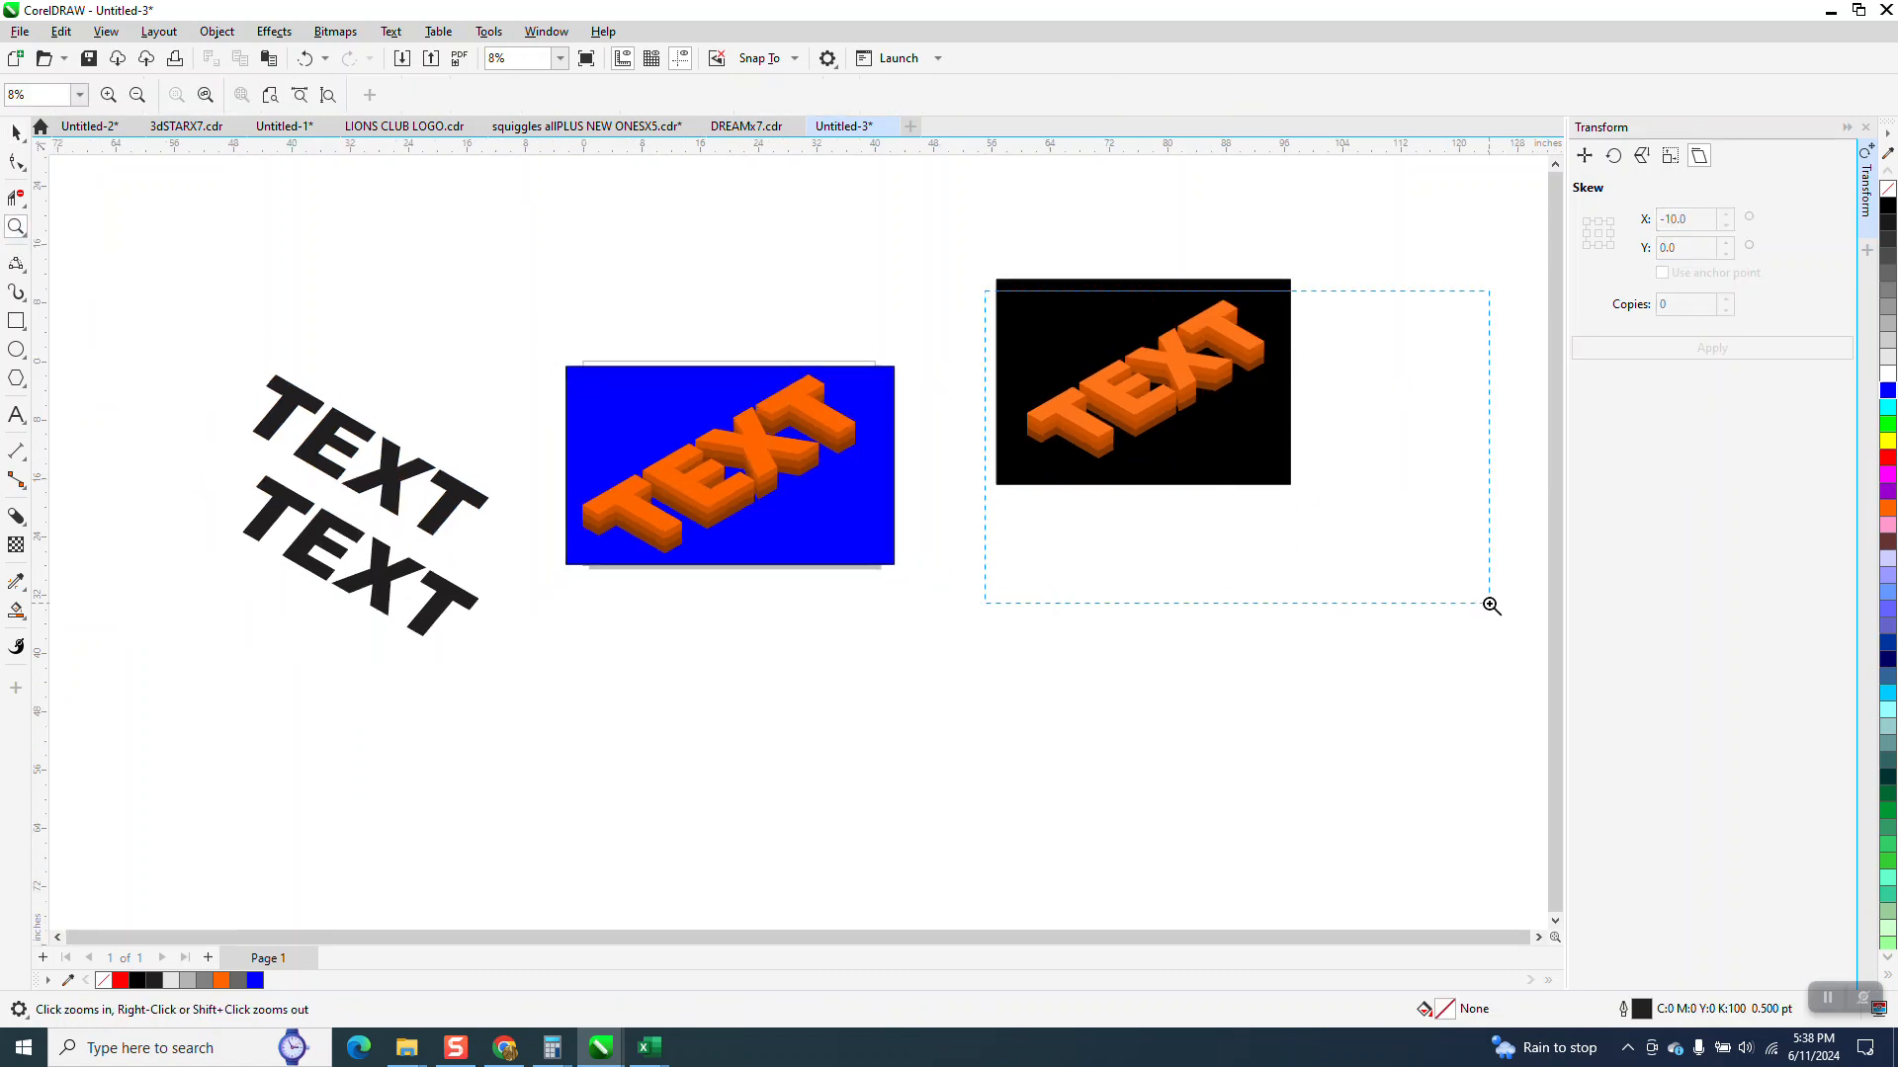